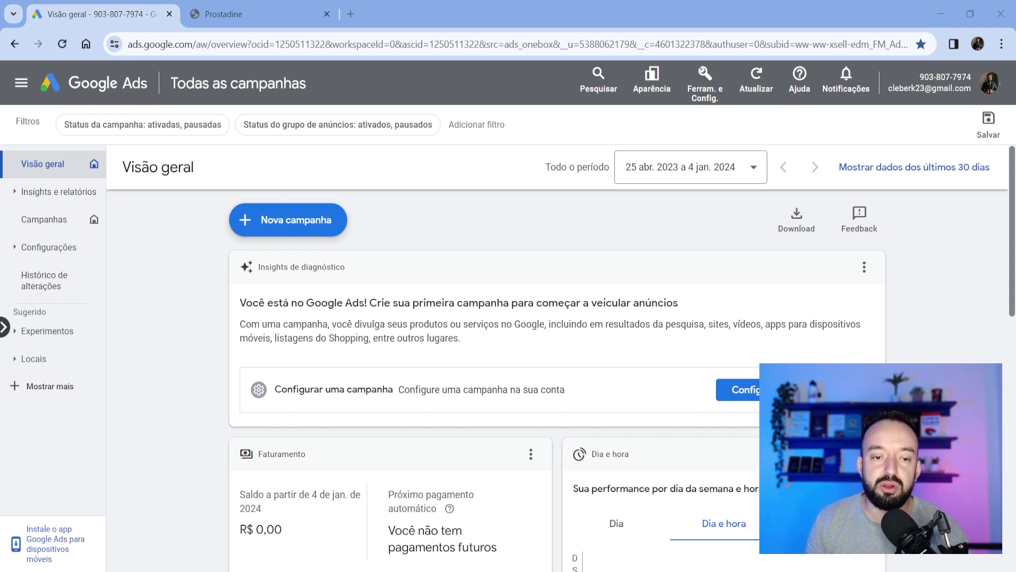
Review the Prostadine landing page in the other browser page, from the headline and product image down to the footer disclaimers
click(274, 20)
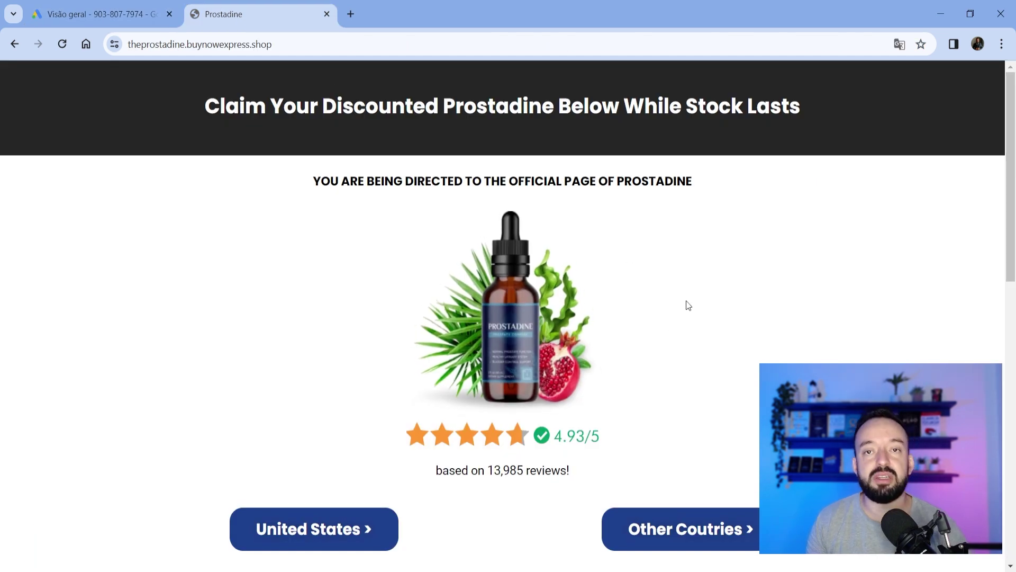
scroll(688, 305, down, 4)
scroll(699, 307, up, 4)
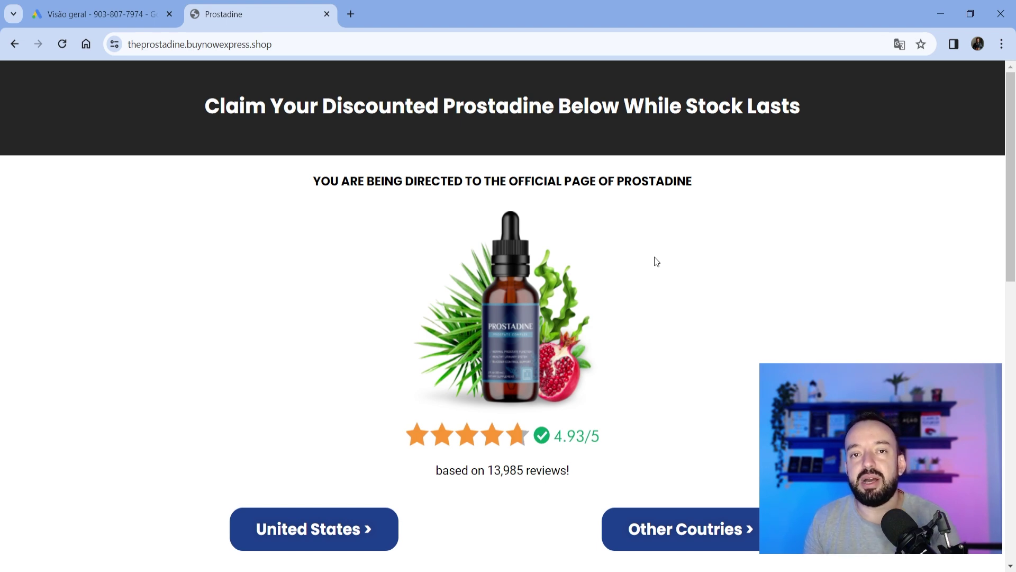
scroll(620, 276, down, 2)
key(ctrl+shift+Tab)
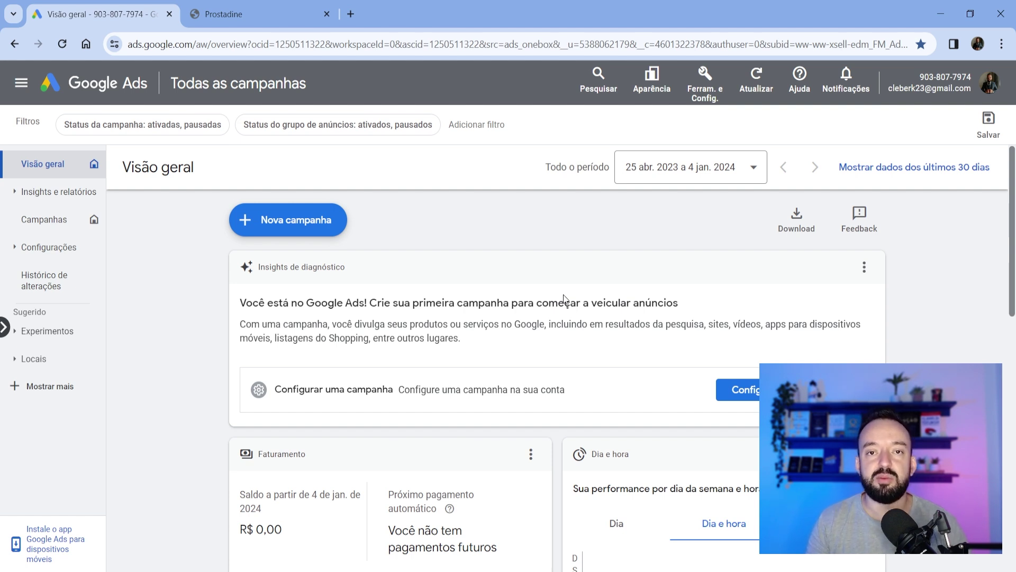
click(233, 14)
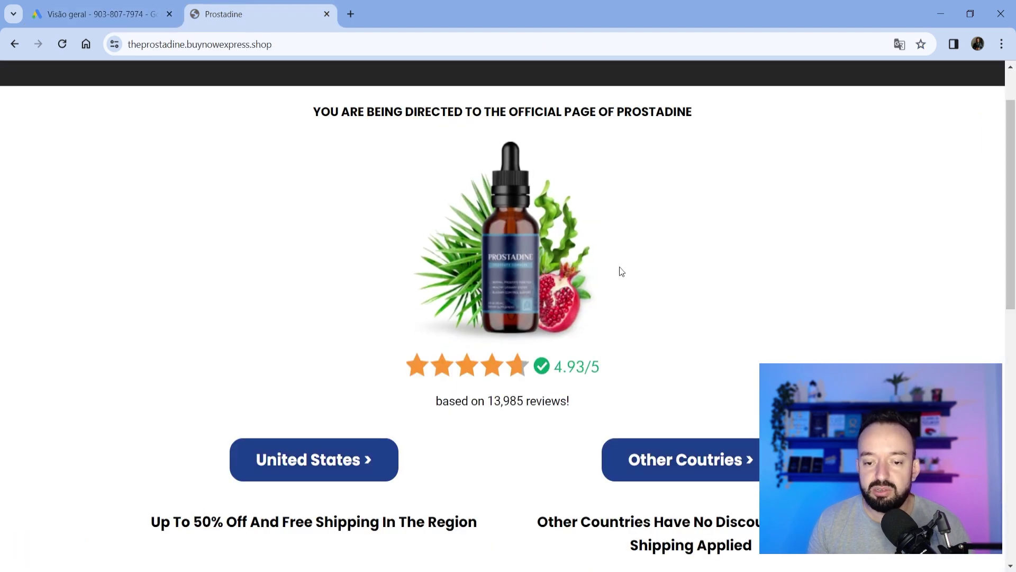
scroll(635, 281, down, 10)
scroll(662, 317, up, 12)
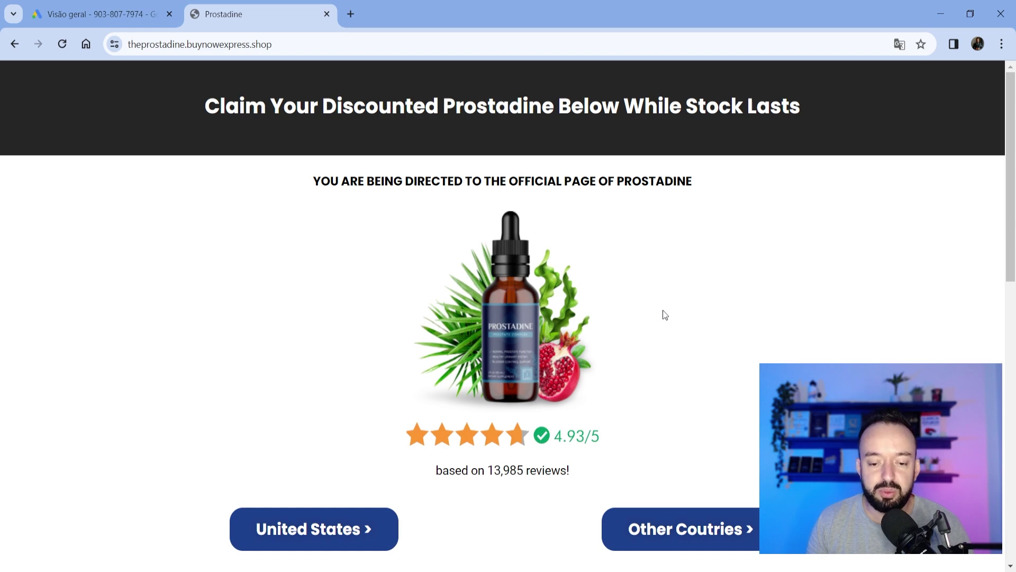
scroll(664, 314, down, 6)
scroll(663, 312, down, 5)
scroll(667, 328, up, 10)
scroll(667, 334, up, 1)
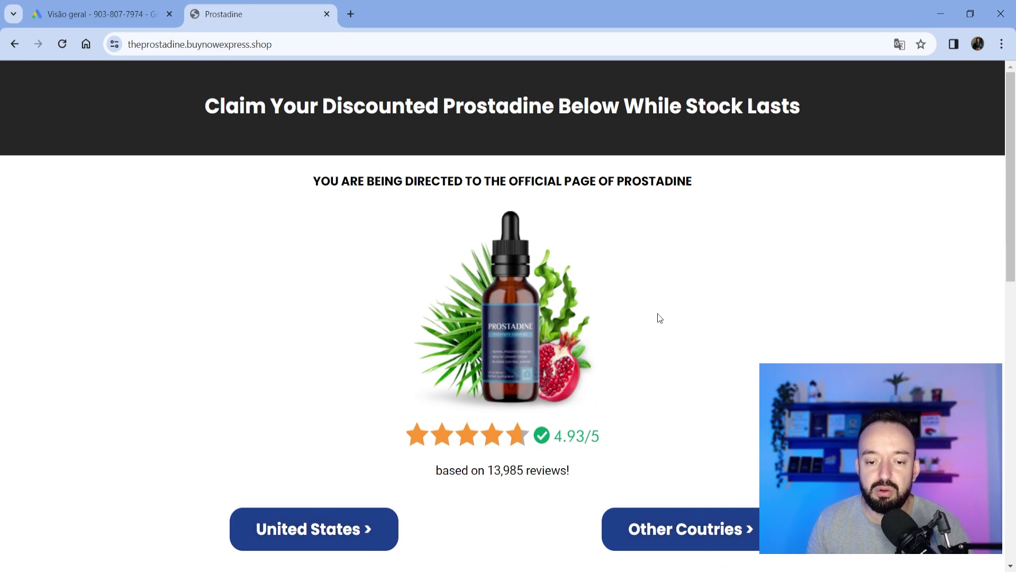
scroll(658, 316, down, 8)
scroll(658, 316, down, 2)
scroll(658, 318, up, 10)
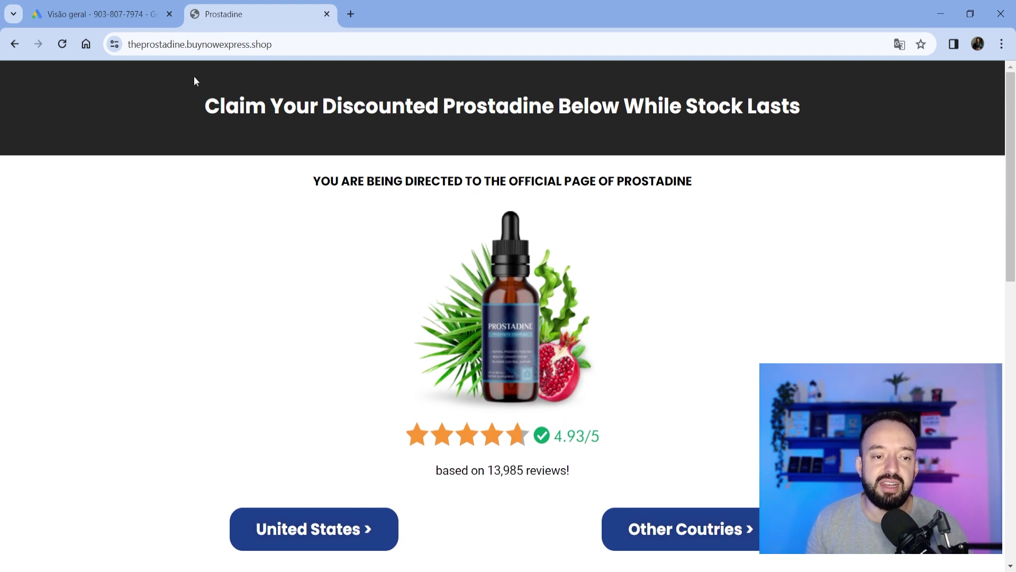
Examine the Prostadine page's country options, discount and shipping notes, and footer policy links
click(104, 14)
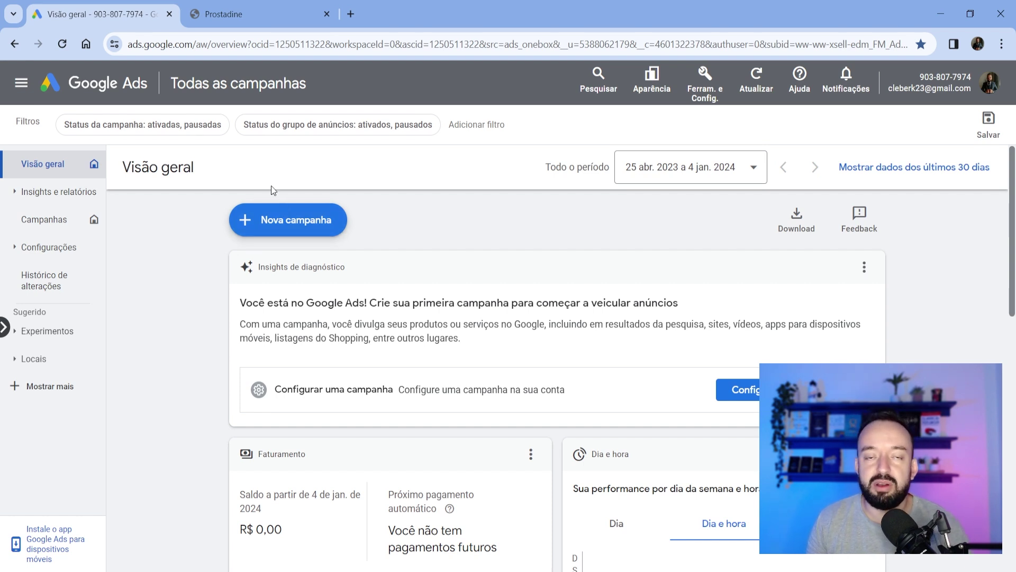
click(255, 17)
scroll(635, 306, down, 3)
scroll(645, 304, down, 10)
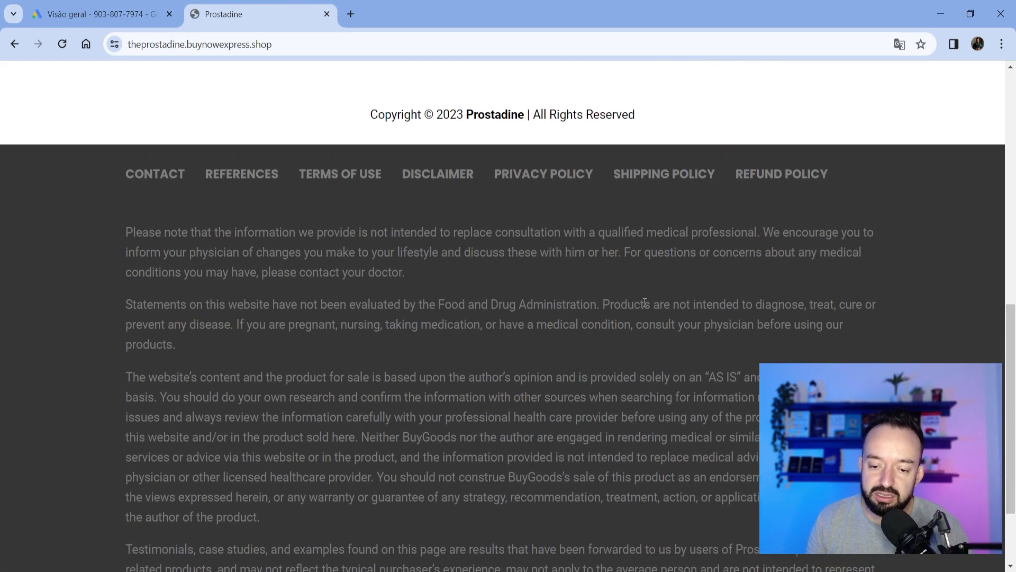
scroll(640, 318, up, 10)
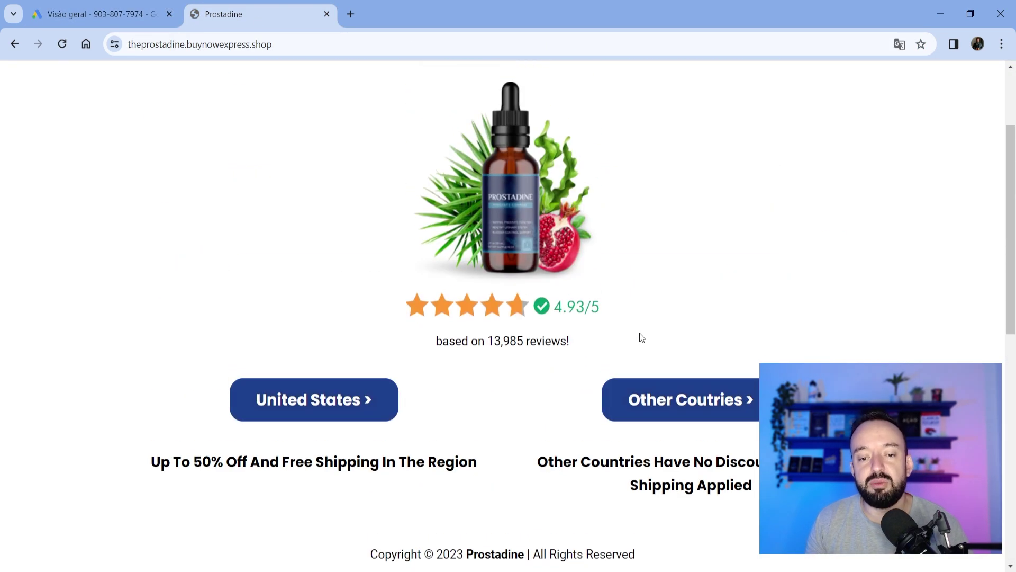
scroll(640, 333, up, 3)
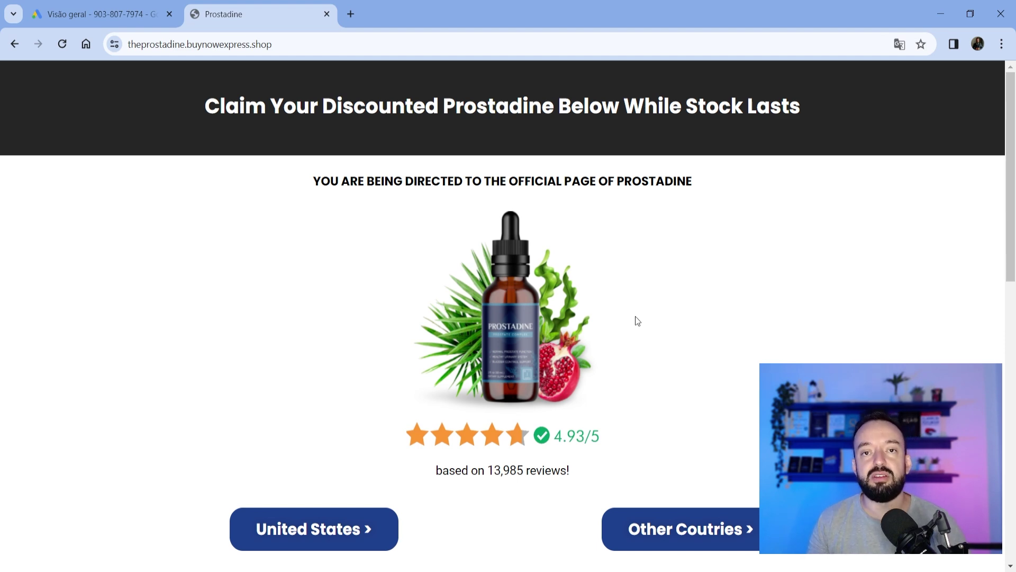
scroll(632, 318, down, 5)
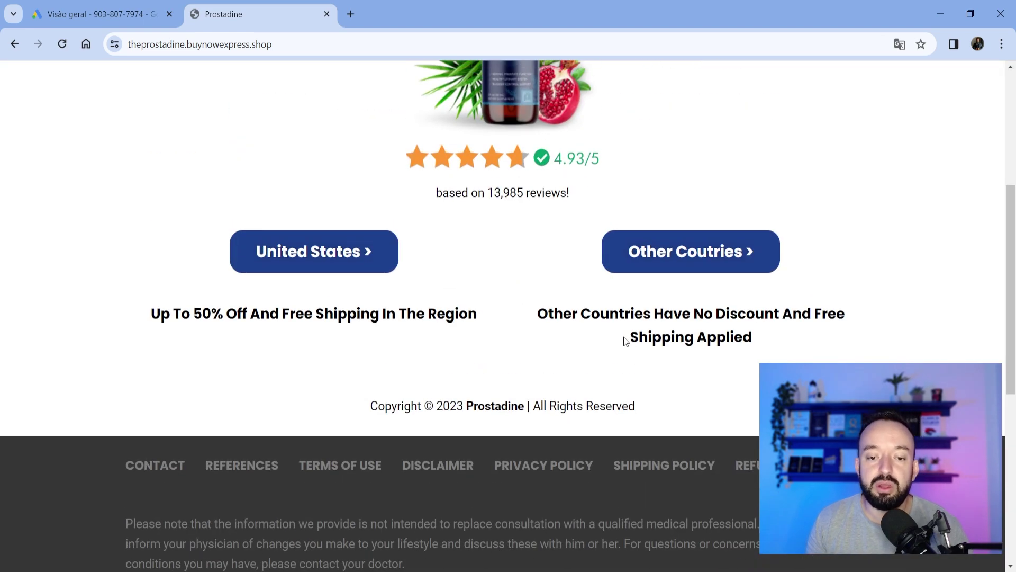
scroll(565, 236, down, 1)
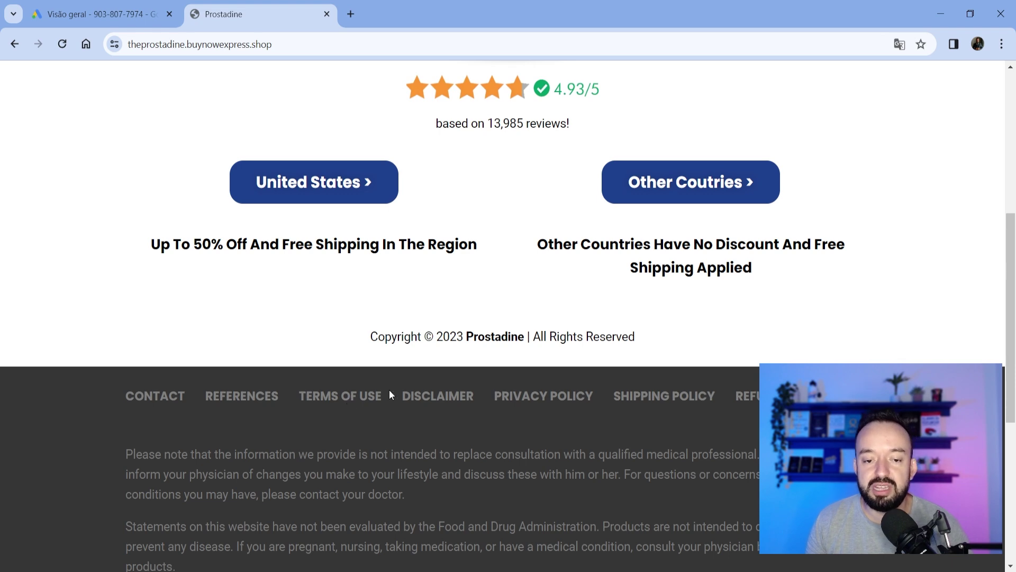
scroll(417, 399, up, 2)
scroll(417, 399, up, 5)
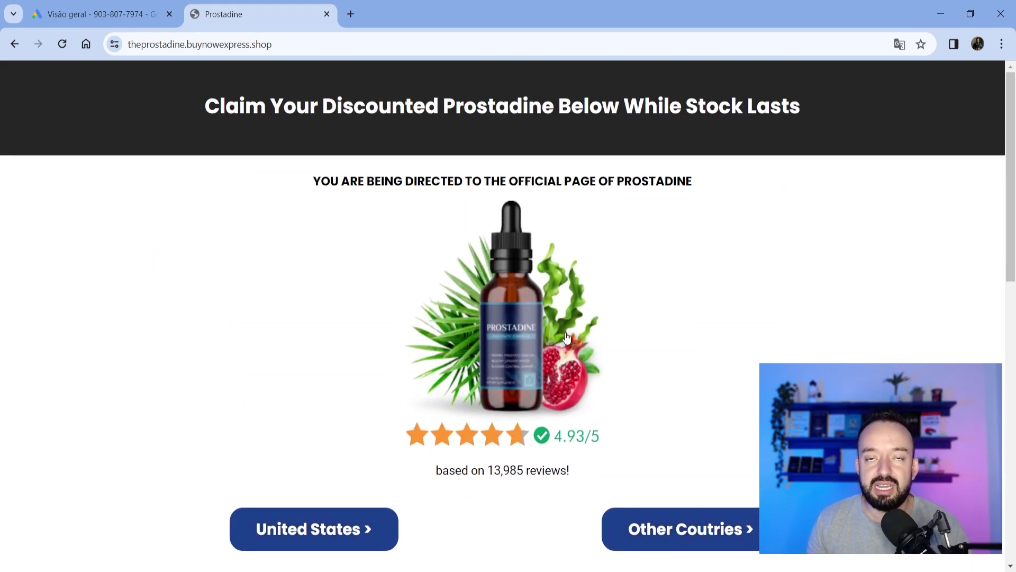
scroll(433, 347, down, 3)
scroll(433, 347, up, 3)
scroll(410, 254, down, 1)
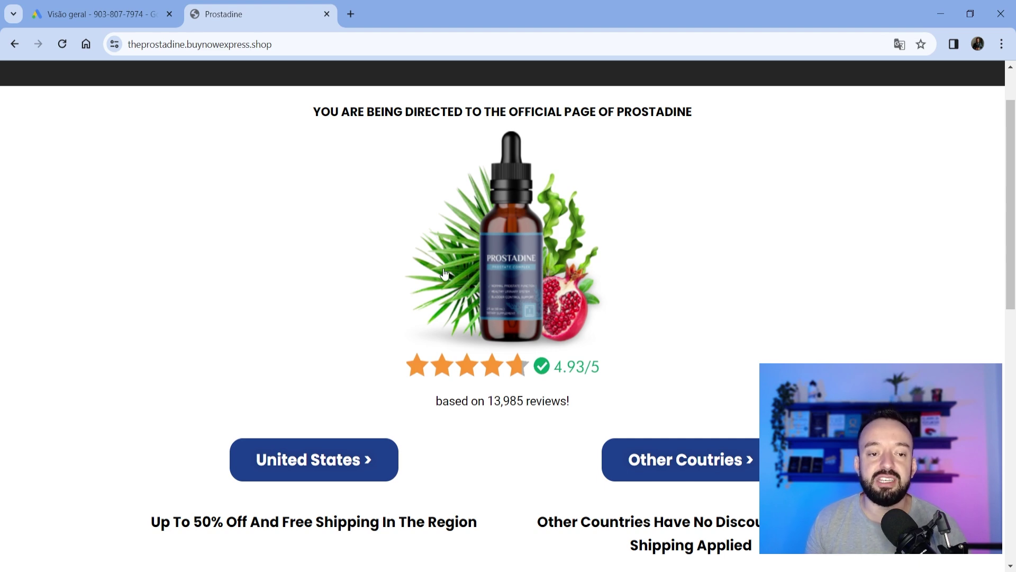
Return to Google Ads and open the keyword planner (Planejador de palavras-chave)
click(101, 13)
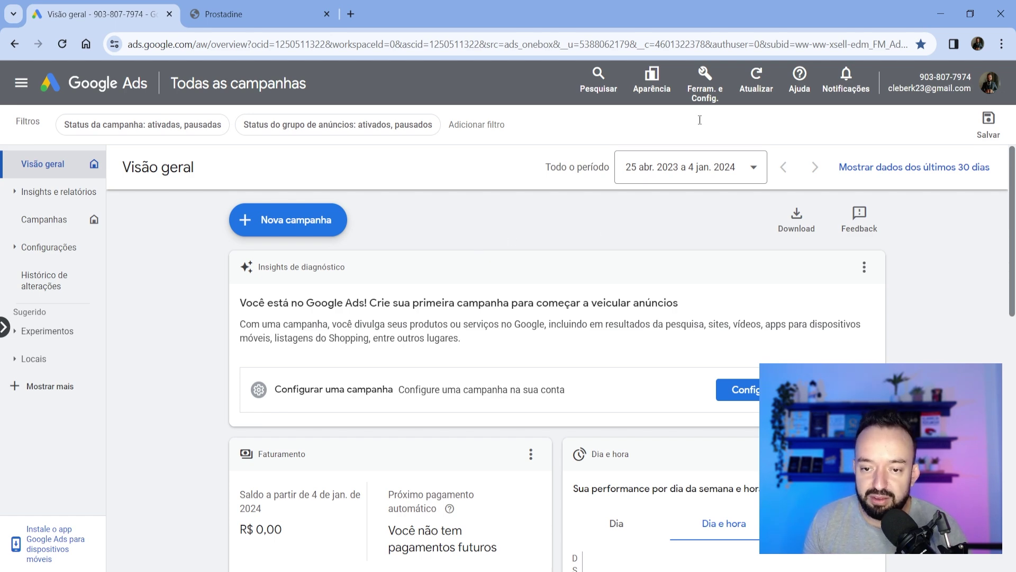
click(703, 84)
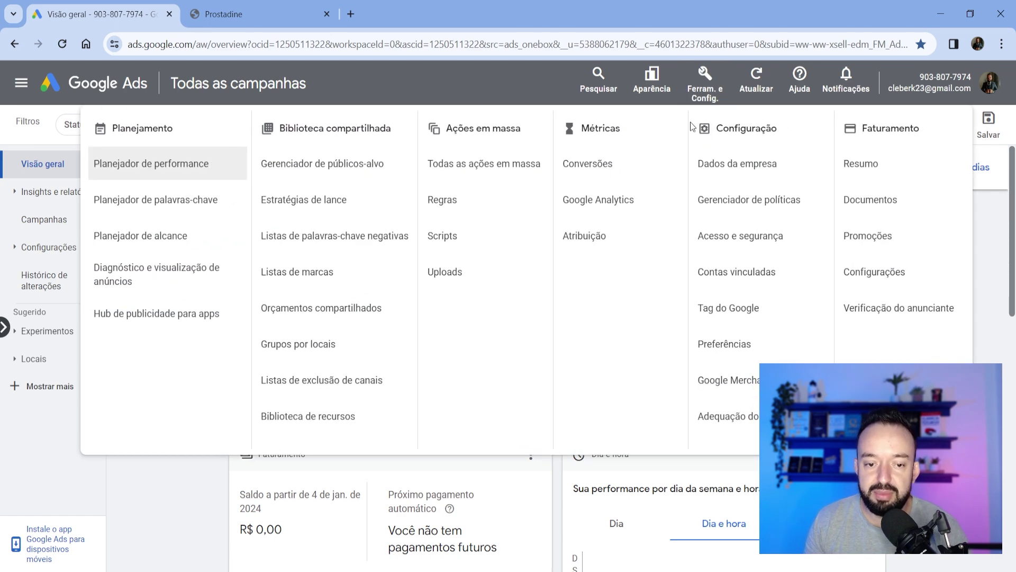
click(189, 196)
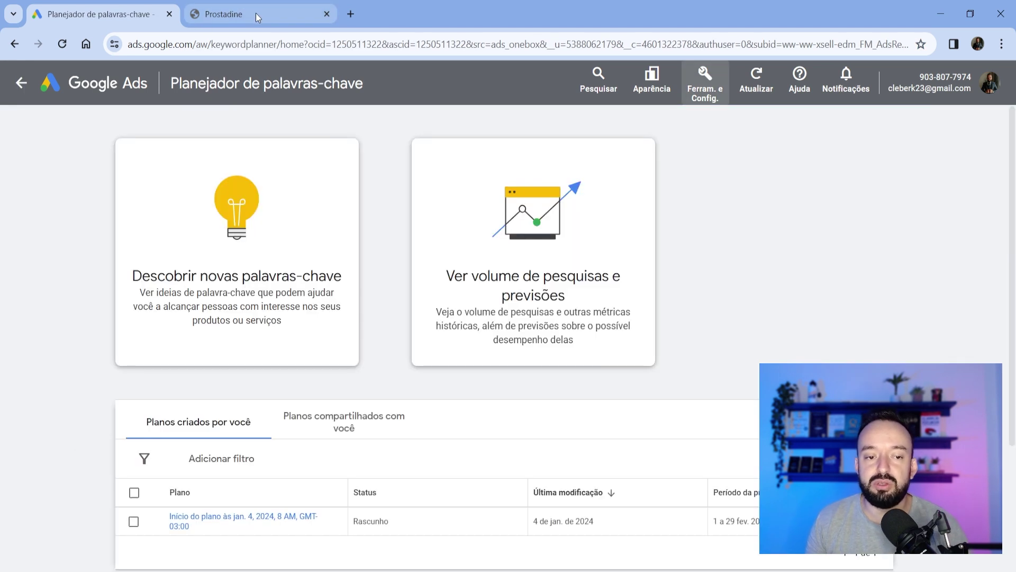
Get the search volume and forecasts for the keyword "prostadine"
click(521, 291)
click(293, 212)
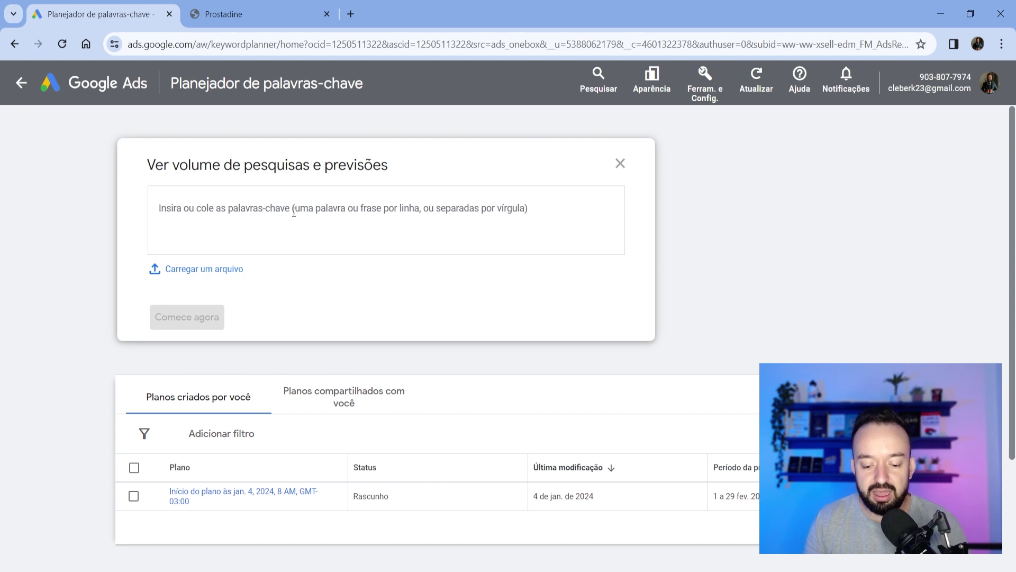
text(pros)
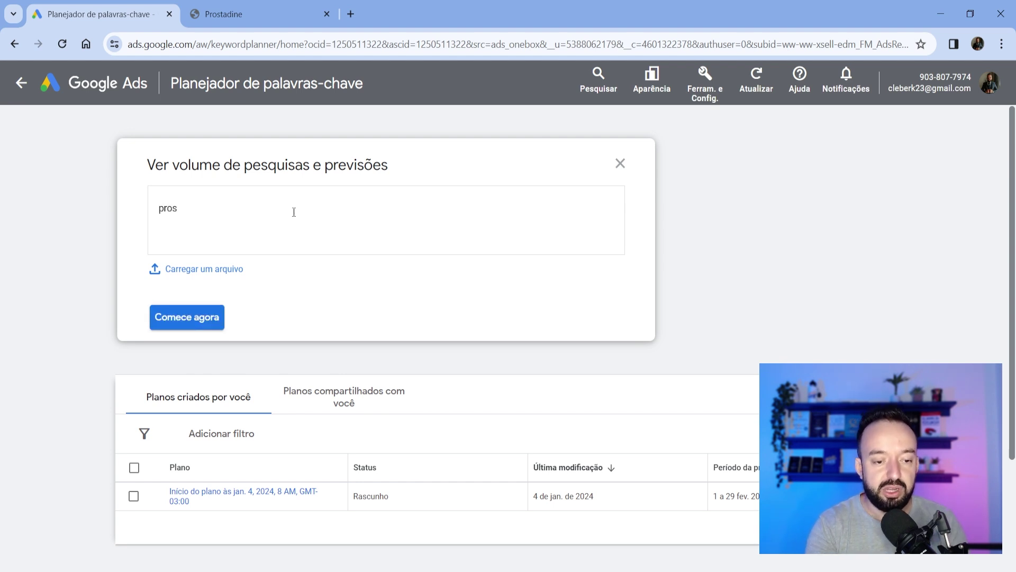
text(tadine)
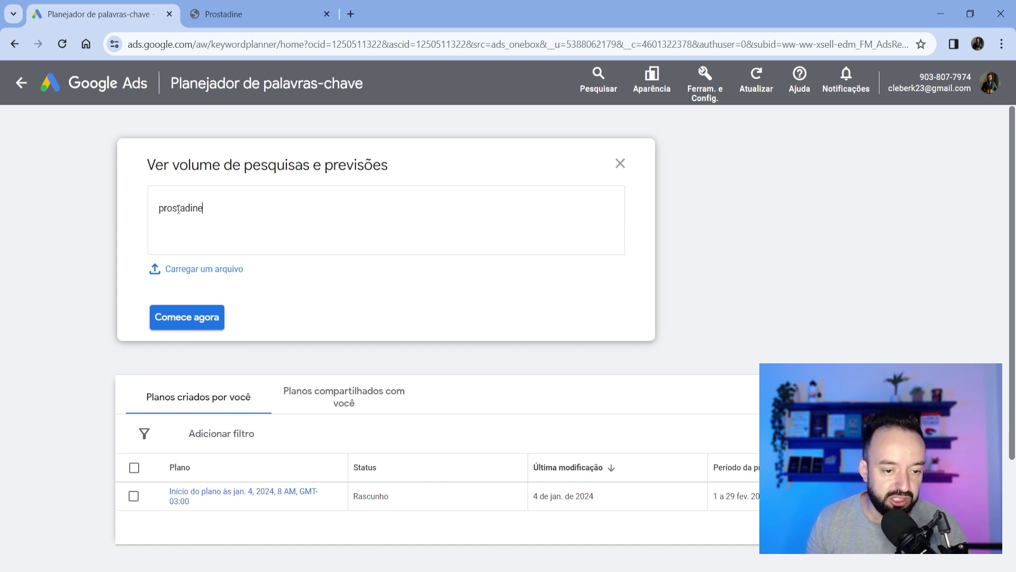
click(211, 317)
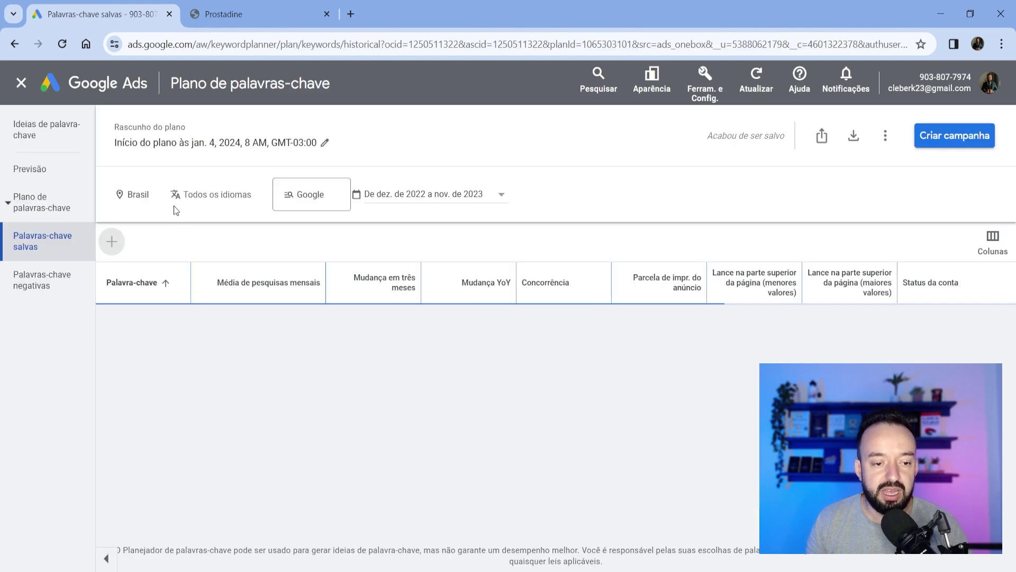
Replace Brasil with Estados Unidos as the keyword plan's target location and save it
click(174, 206)
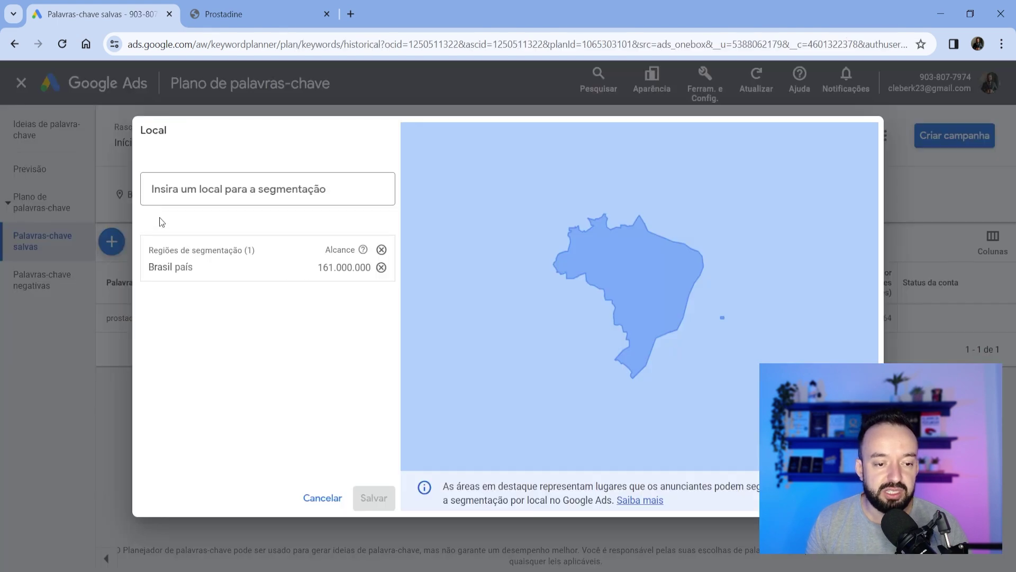
click(283, 191)
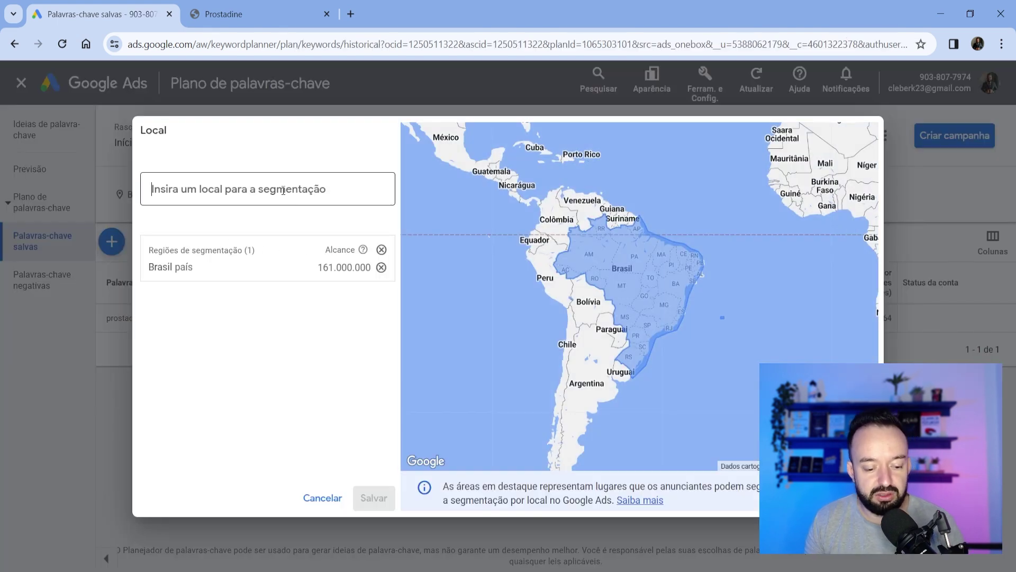
text(esta)
click(270, 233)
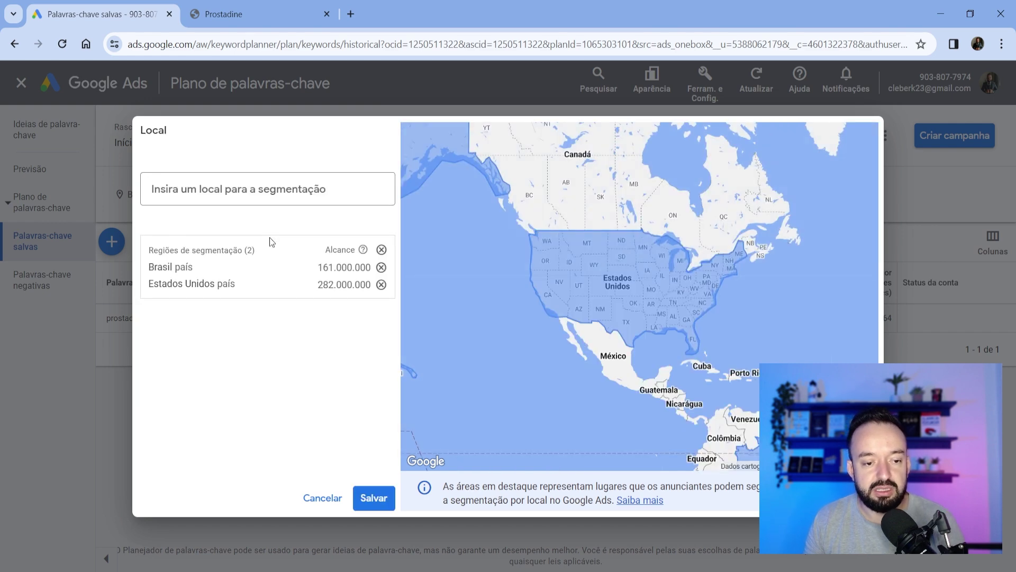
click(381, 268)
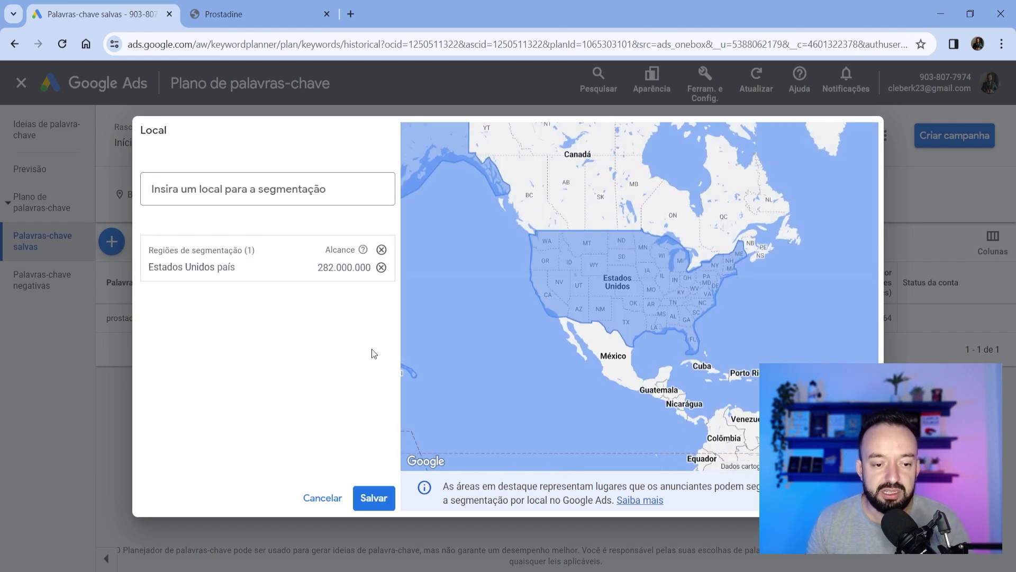
click(374, 497)
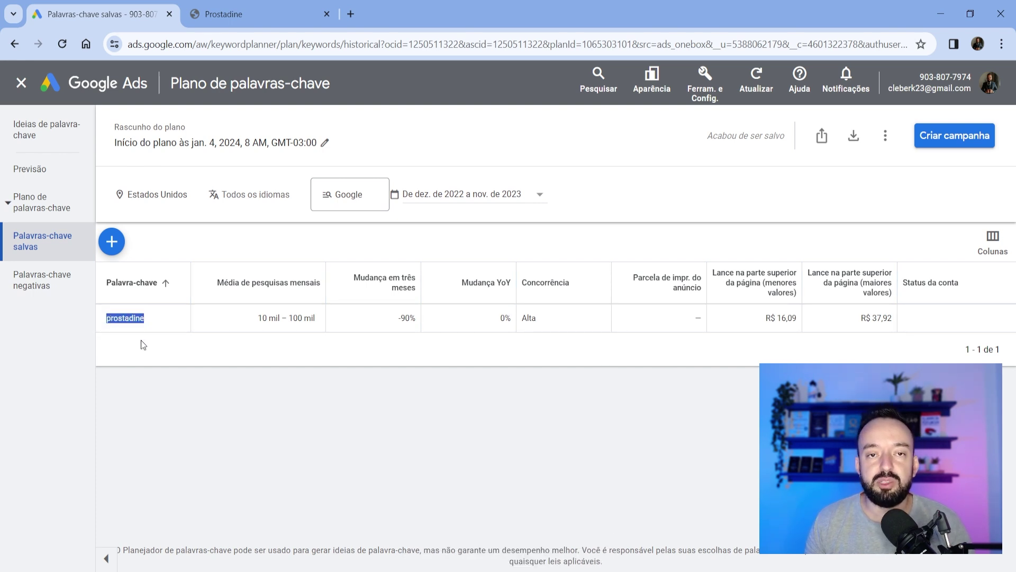
Check the keyword's average monthly searches and limit the plan's date range to the last month (Último mês)
drag(257, 318, 269, 321)
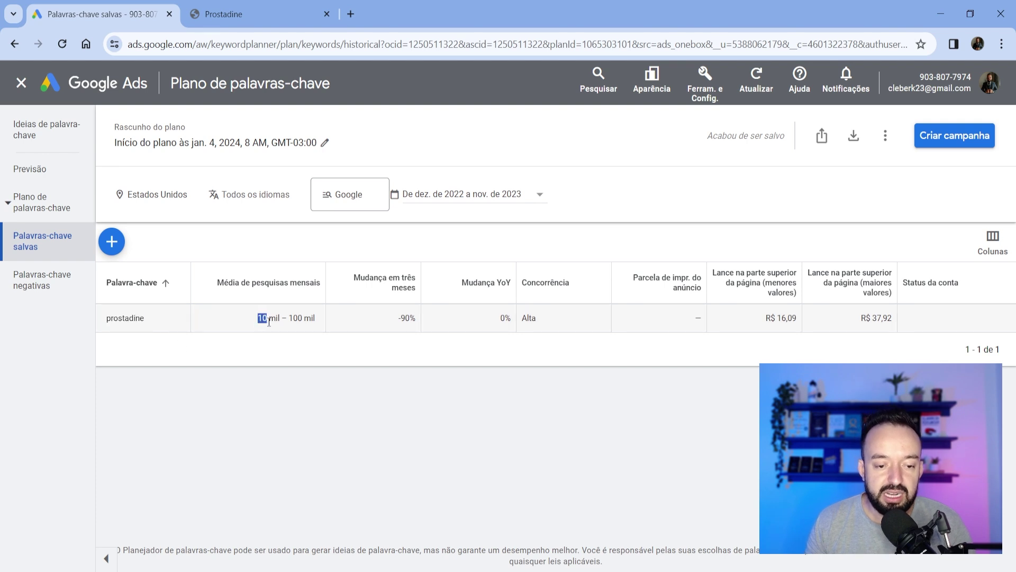
click(322, 342)
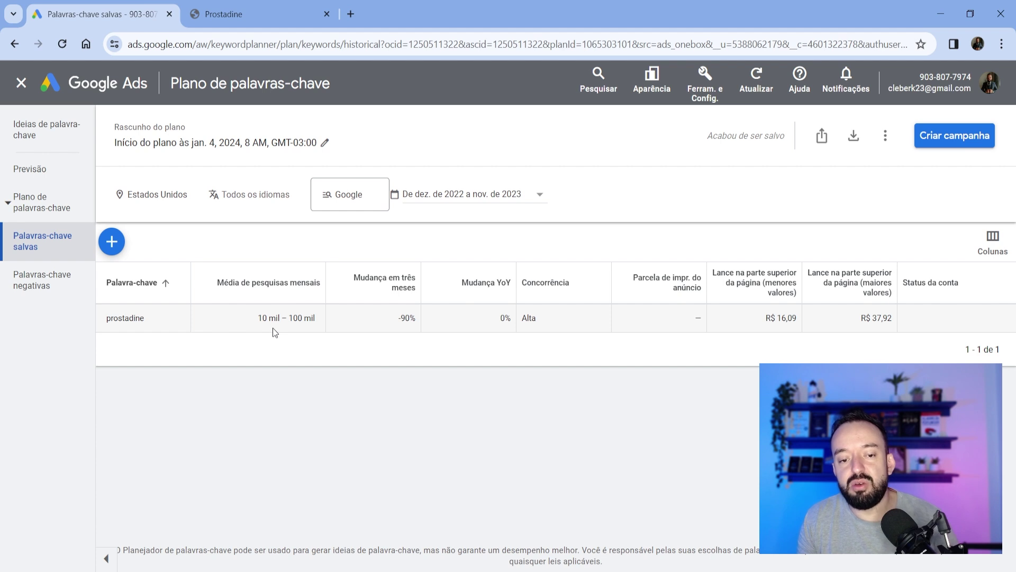
click(435, 196)
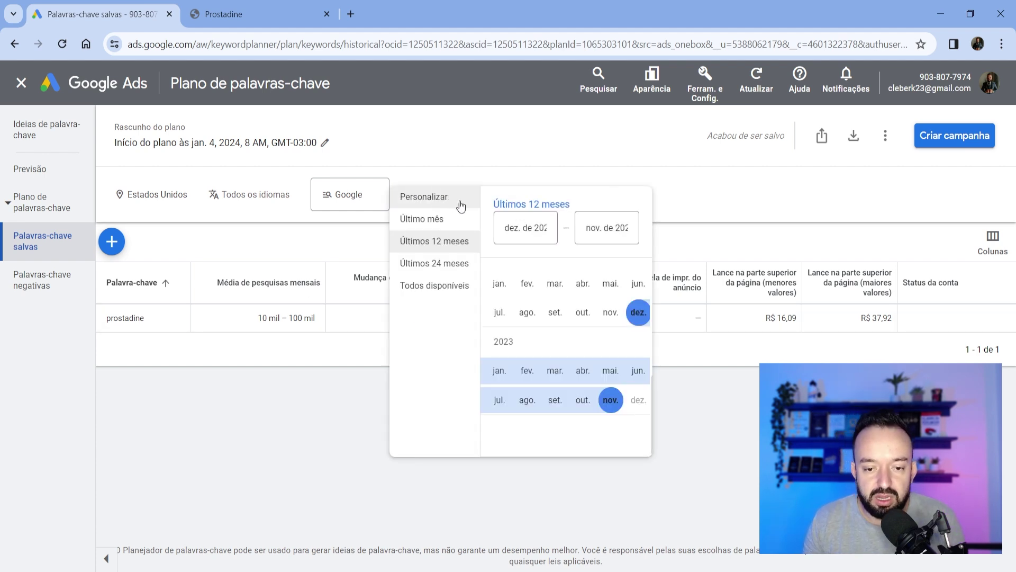
click(434, 220)
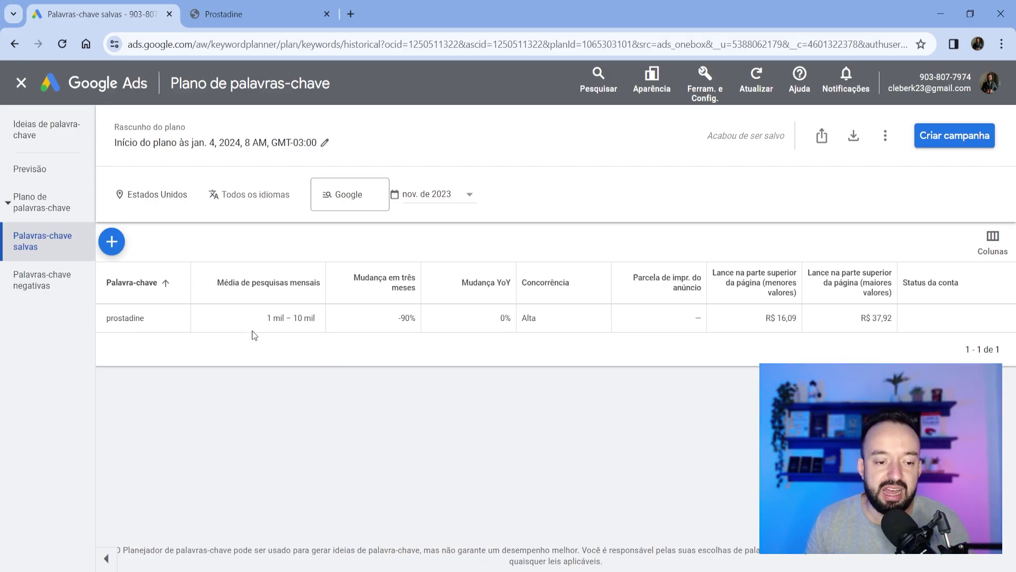
Examine the average monthly searches for the "prostadine" keyword over the last month
drag(148, 365, 123, 370)
drag(134, 321, 107, 324)
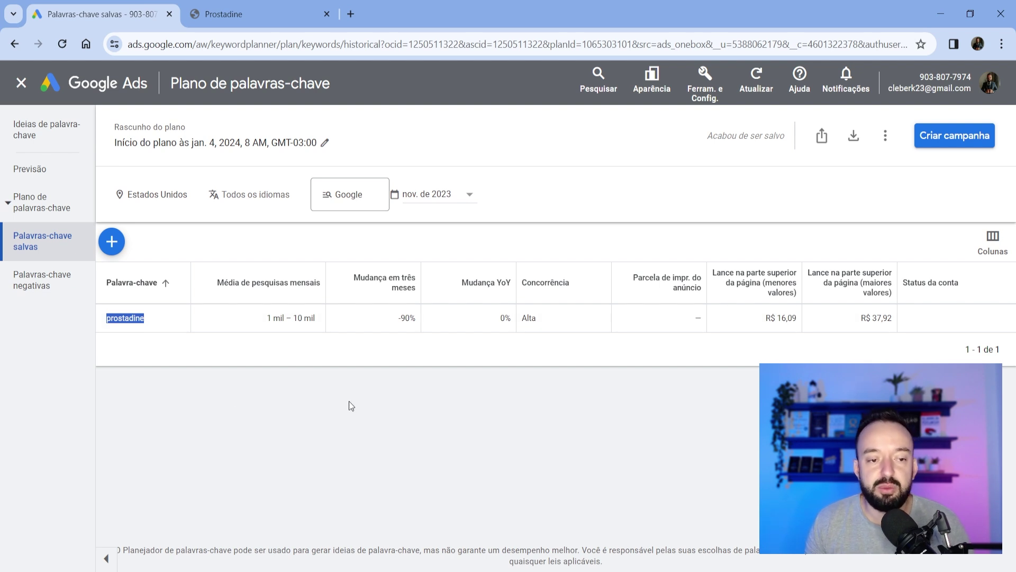
drag(267, 319, 316, 337)
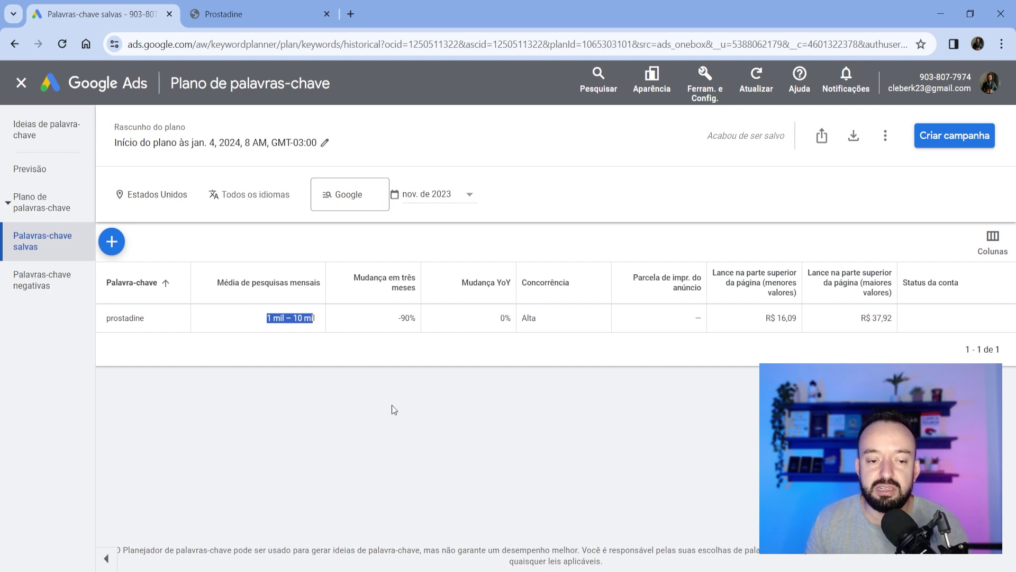
click(354, 389)
drag(268, 319, 324, 327)
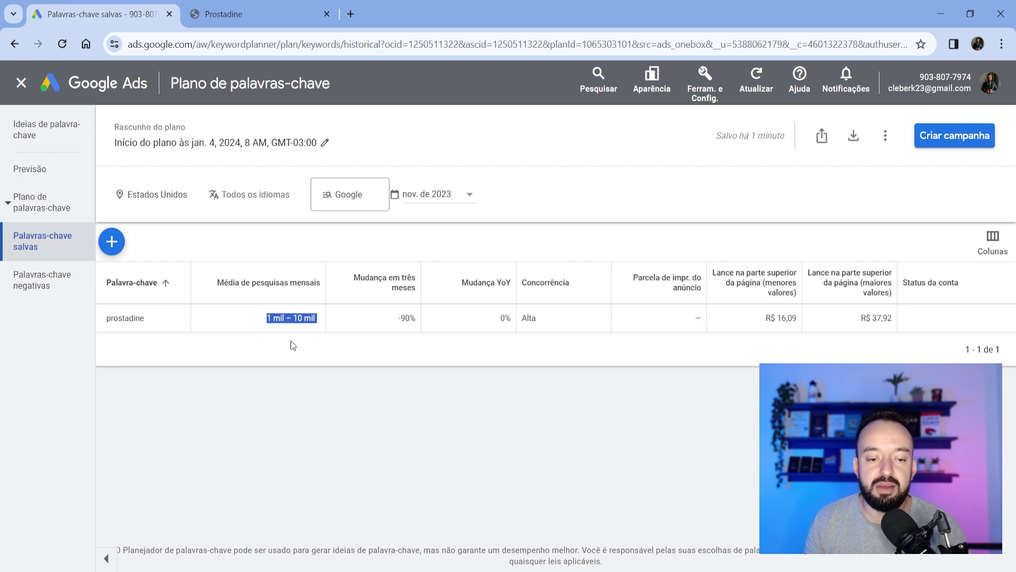
click(339, 401)
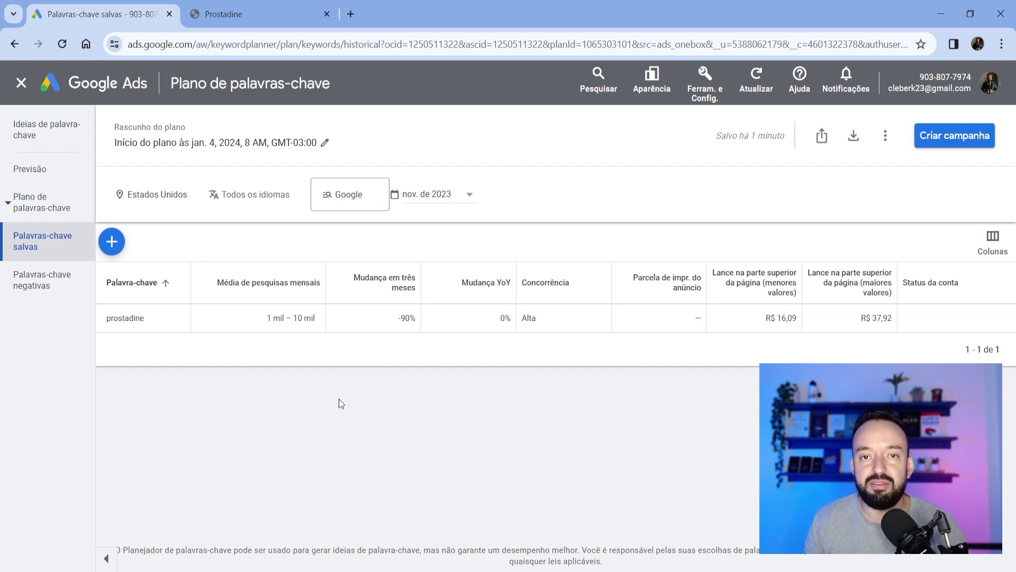
Leave the keyword plan, return to the account overview and start a new campaign
drag(260, 315, 332, 324)
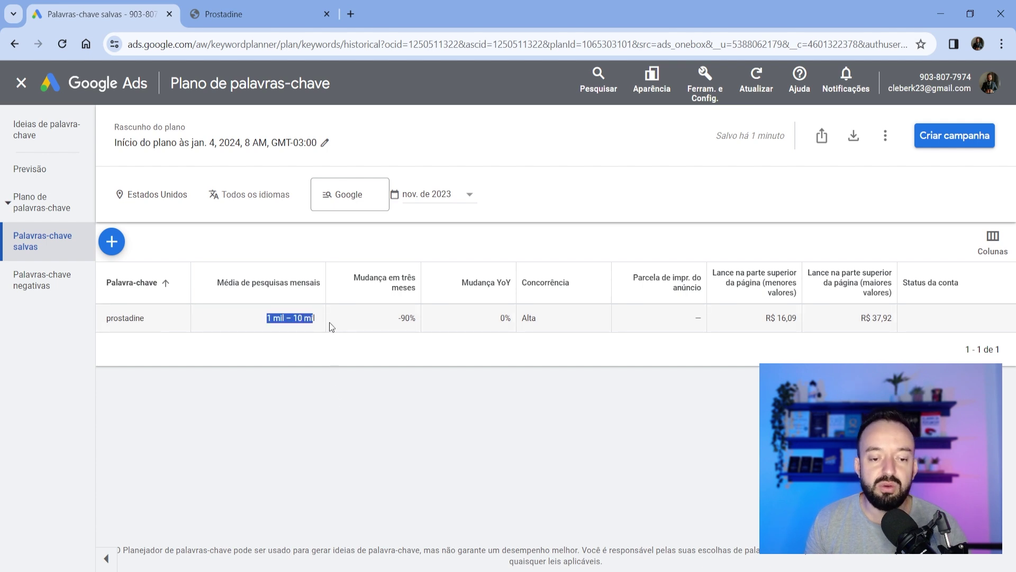
click(328, 366)
click(21, 85)
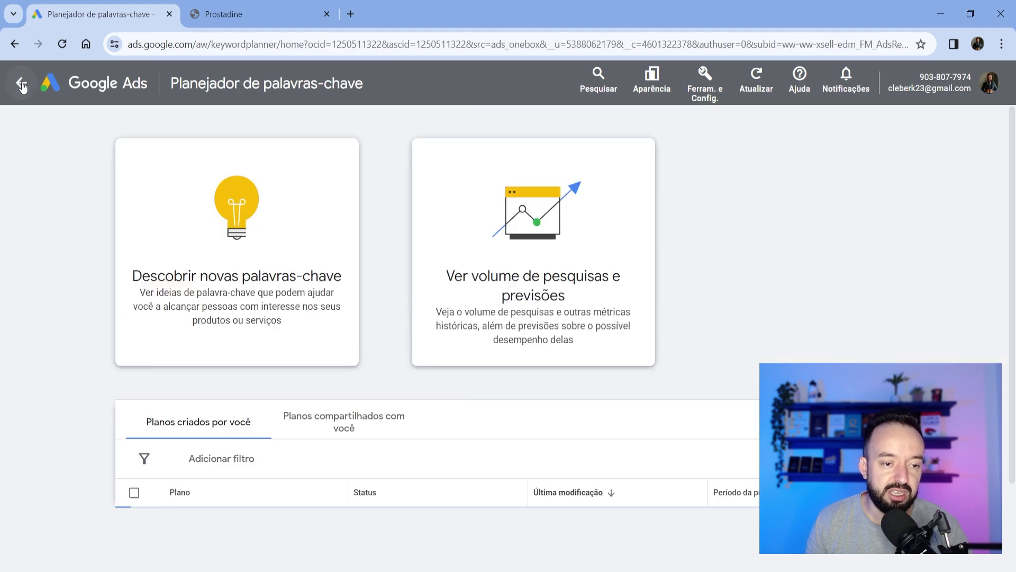
click(23, 83)
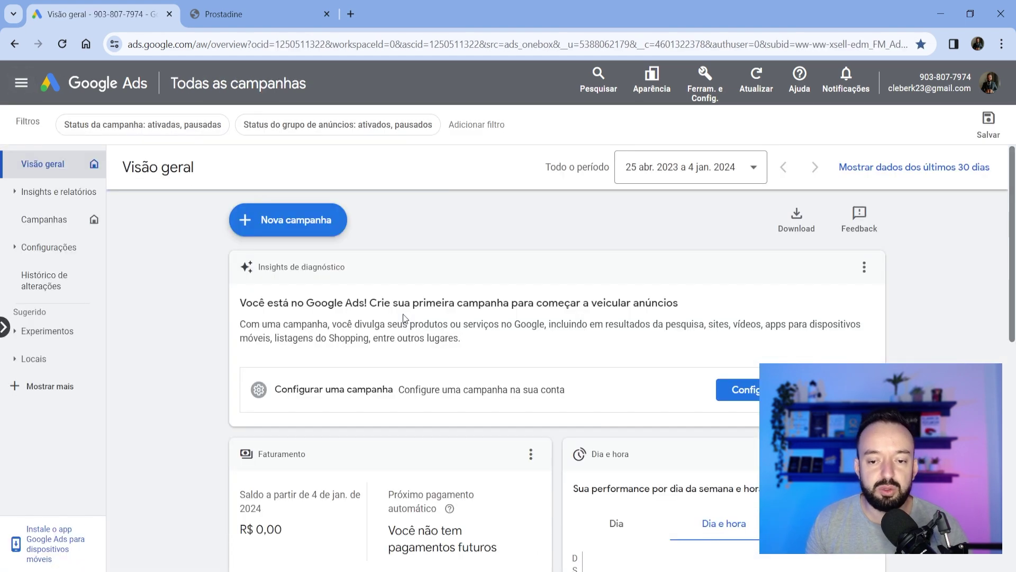
click(302, 227)
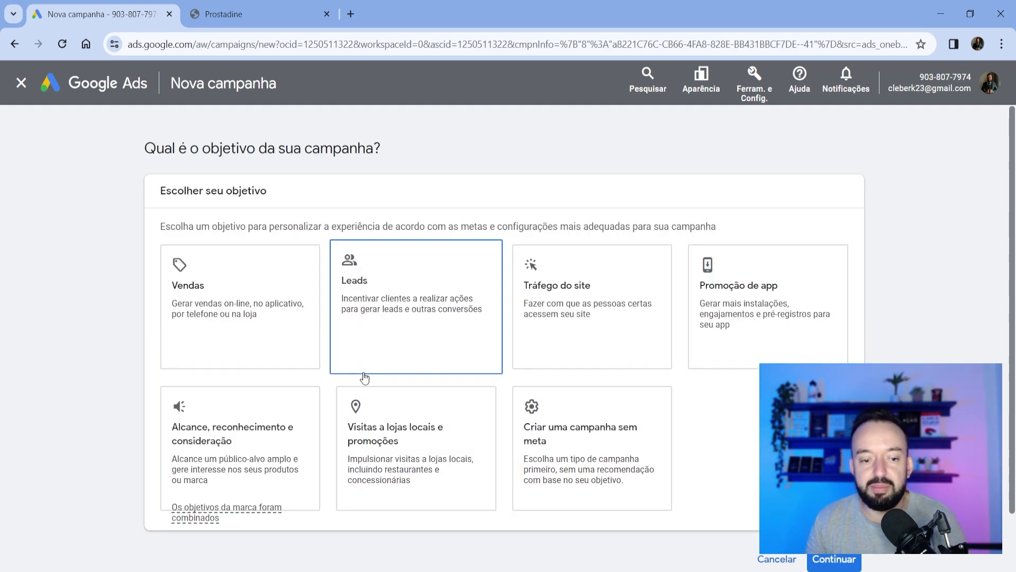
Choose Vendas as the campaign objective and Pesquisa as the campaign type
click(217, 323)
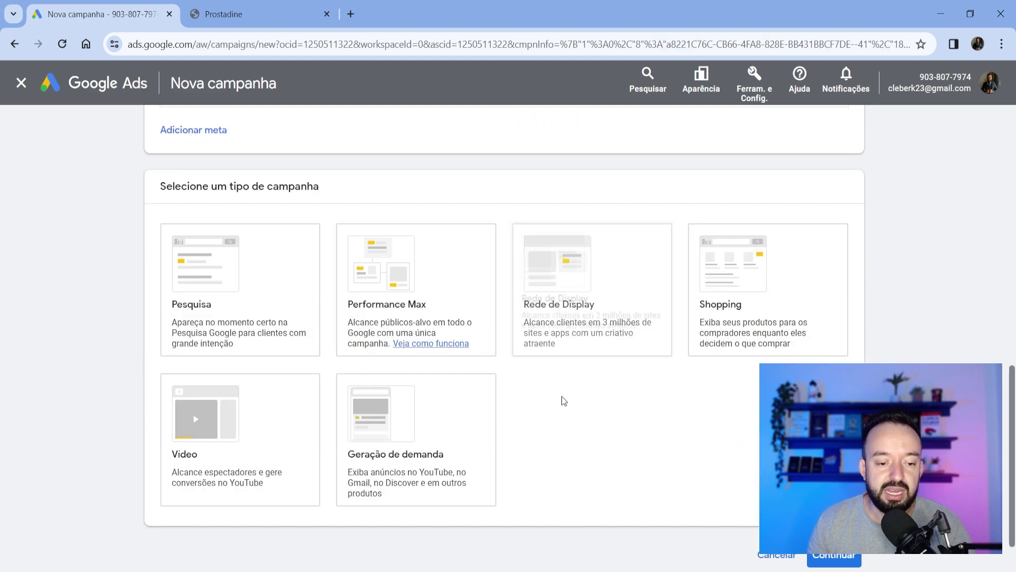
click(213, 303)
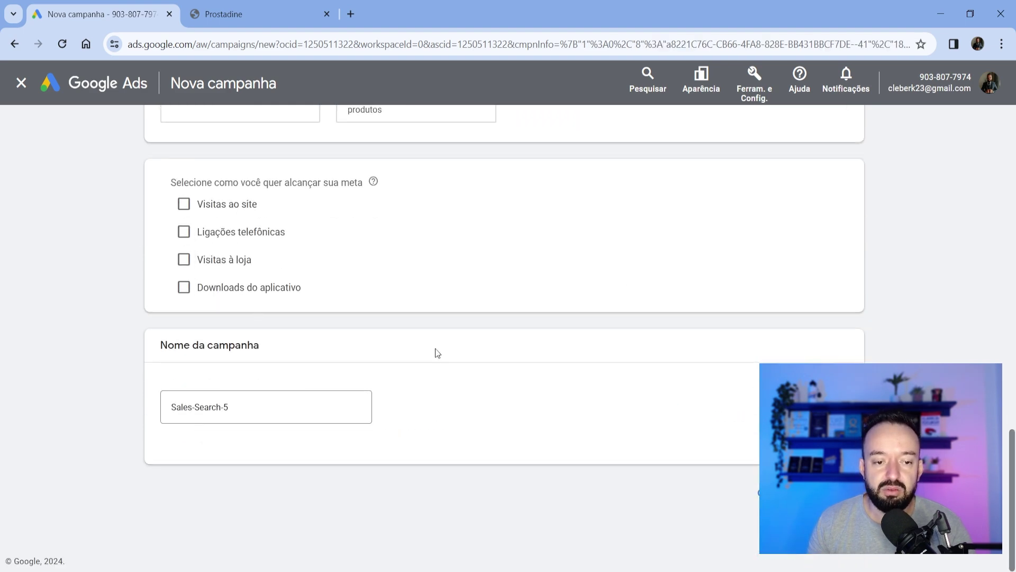
scroll(433, 352, up, 5)
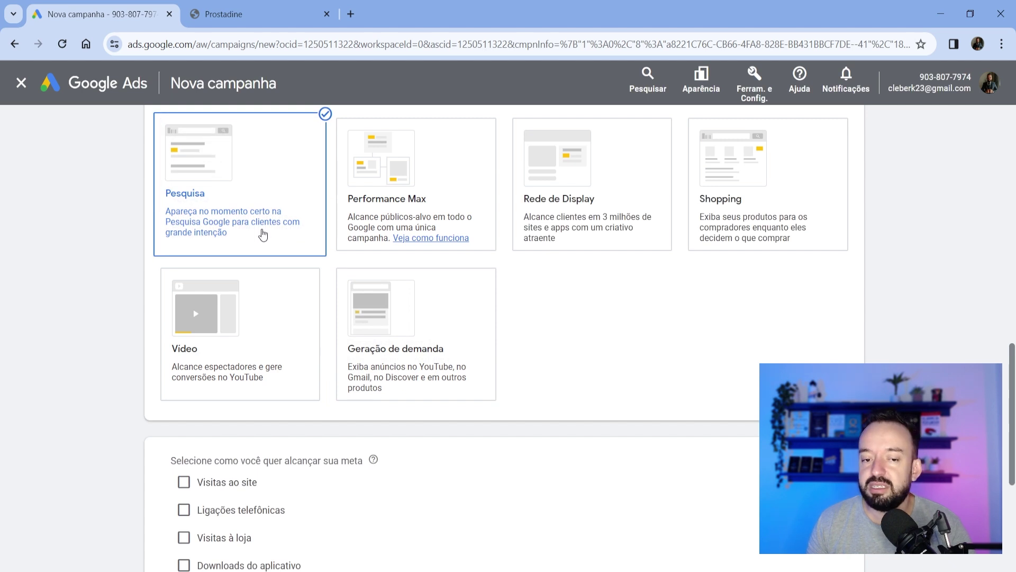
scroll(265, 238, up, 1)
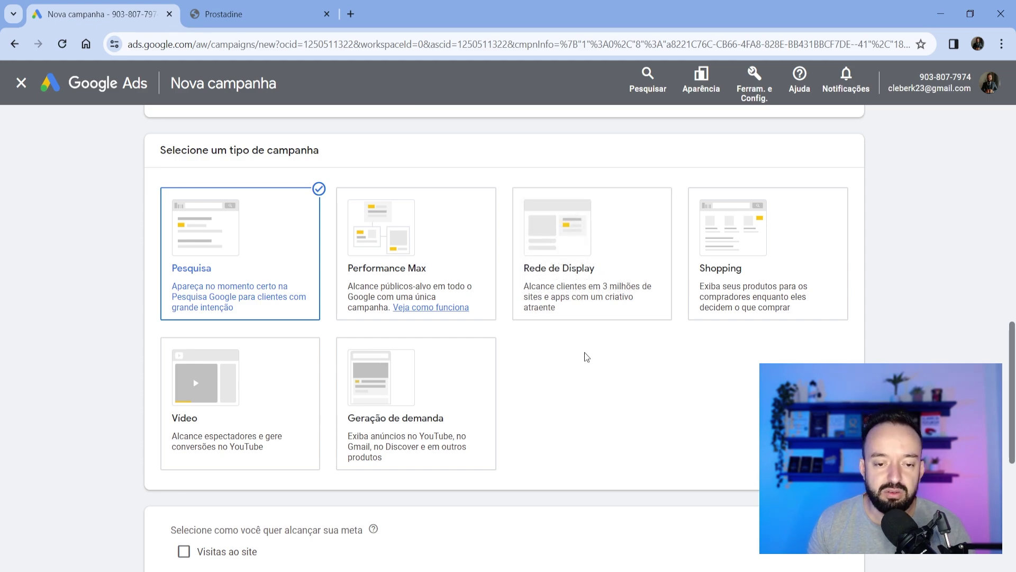
scroll(584, 365, up, 10)
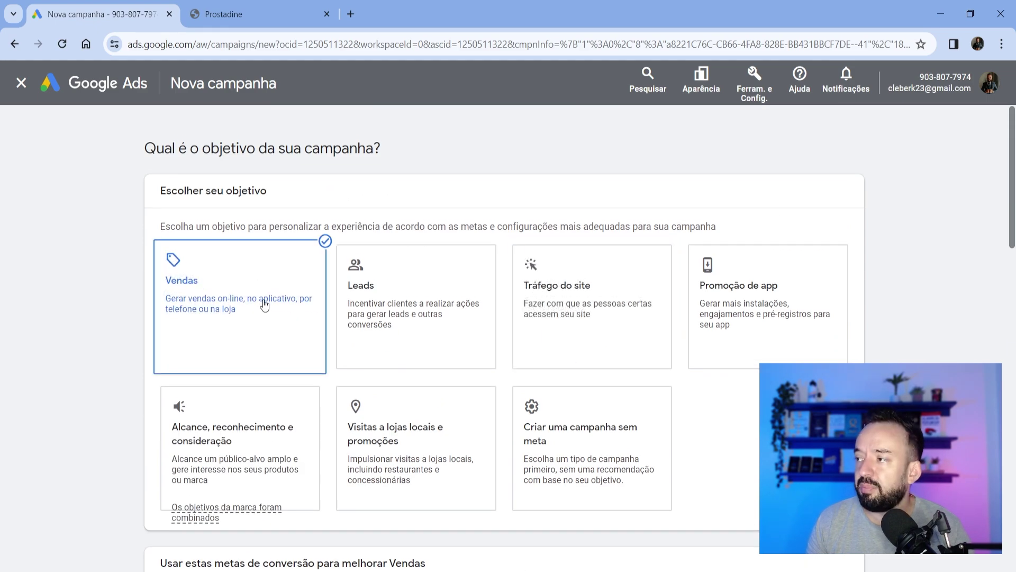
scroll(271, 303, down, 10)
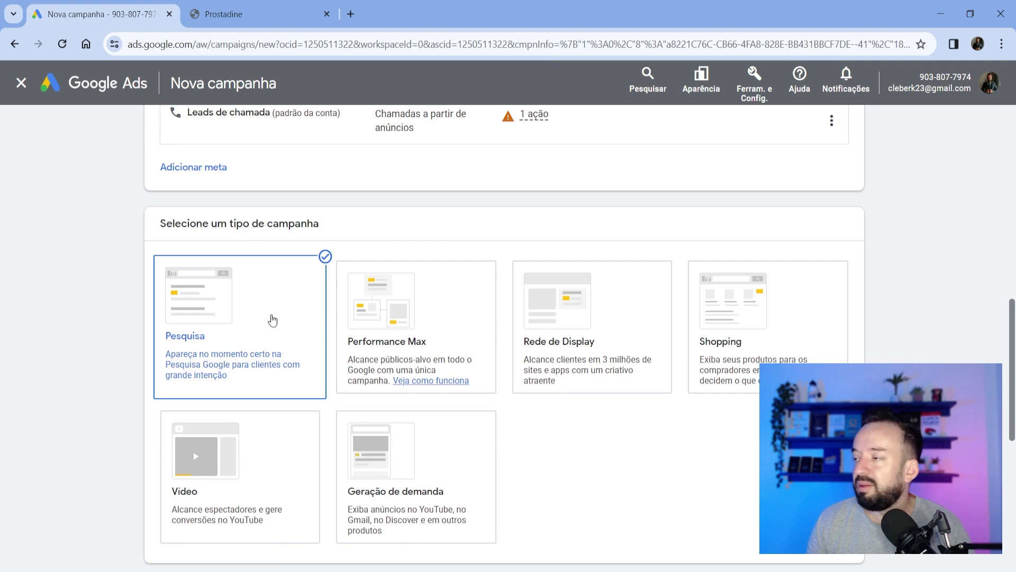
scroll(274, 319, down, 1)
scroll(269, 262, down, 3)
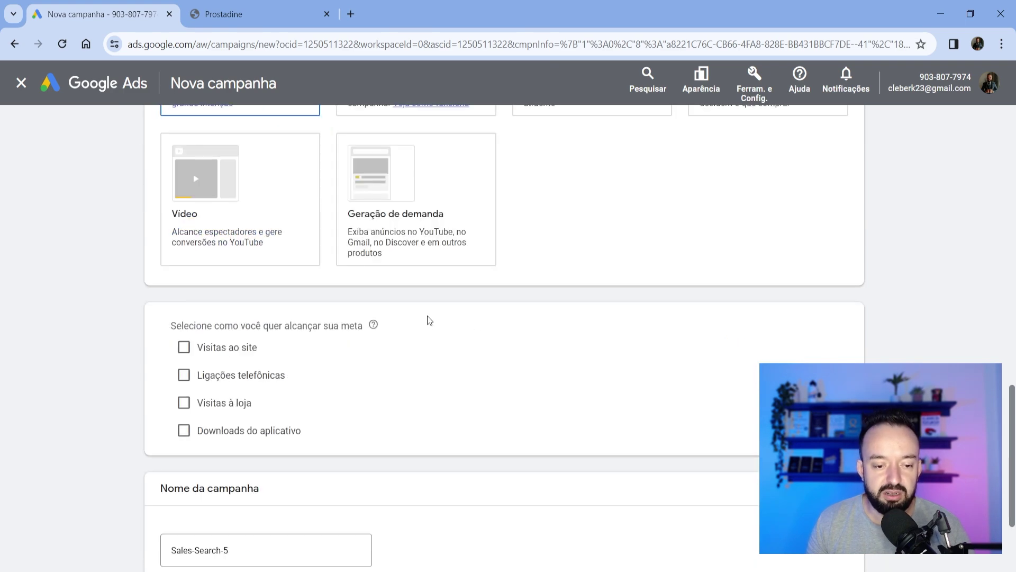
click(215, 347)
scroll(254, 349, down, 1)
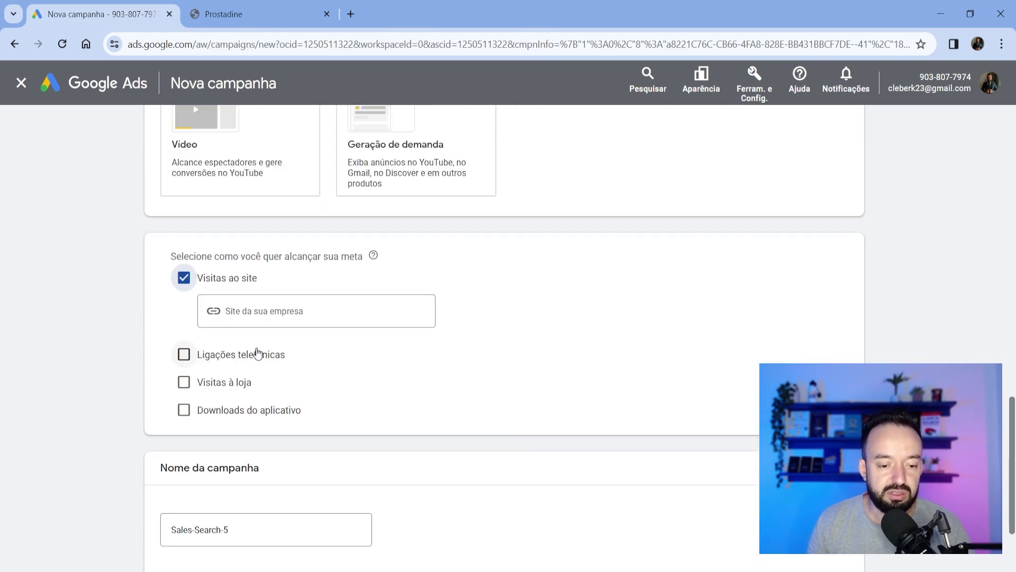
click(269, 313)
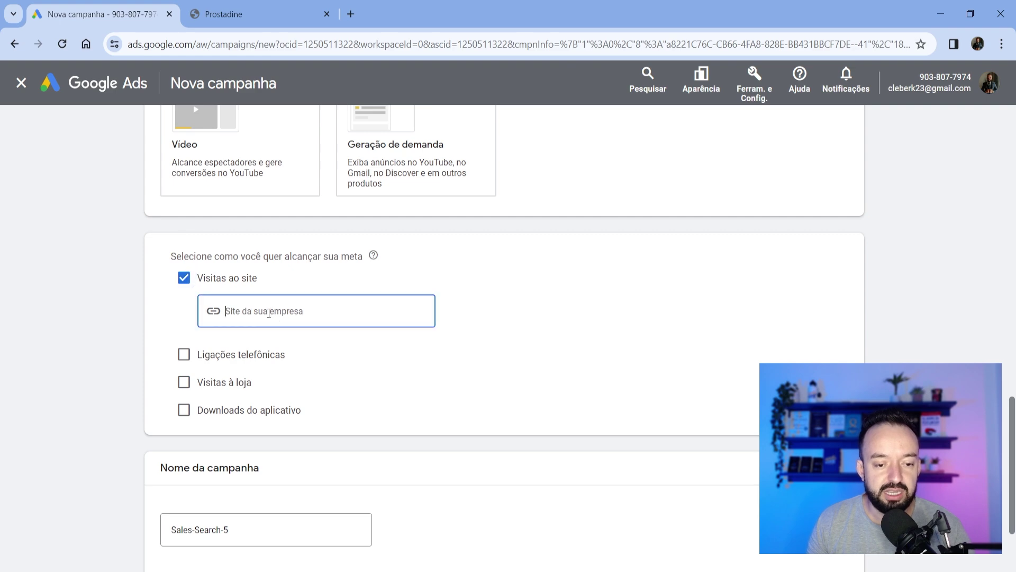
click(224, 16)
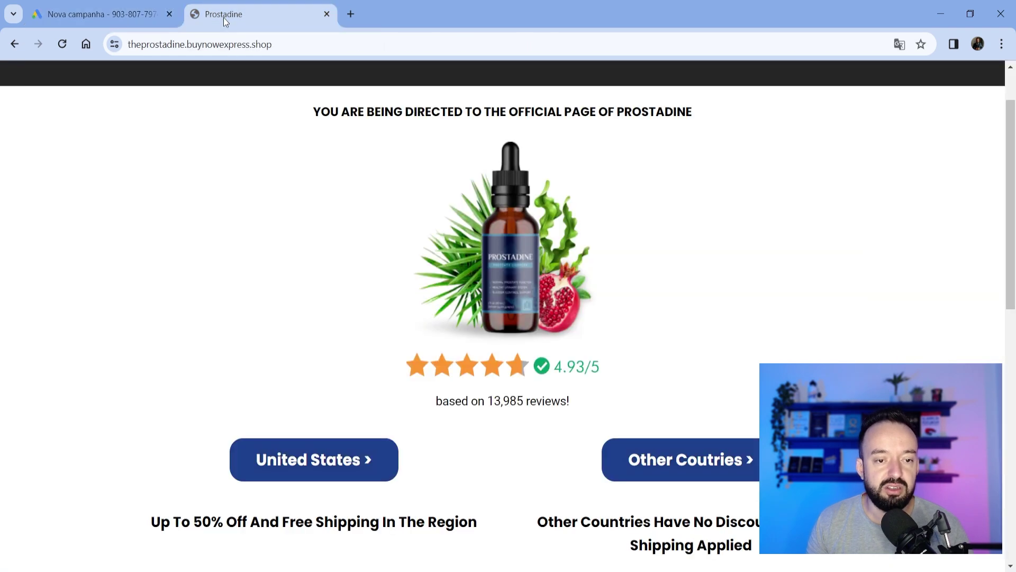
drag(280, 44, 214, 44)
double_click(212, 43)
triple_click(211, 42)
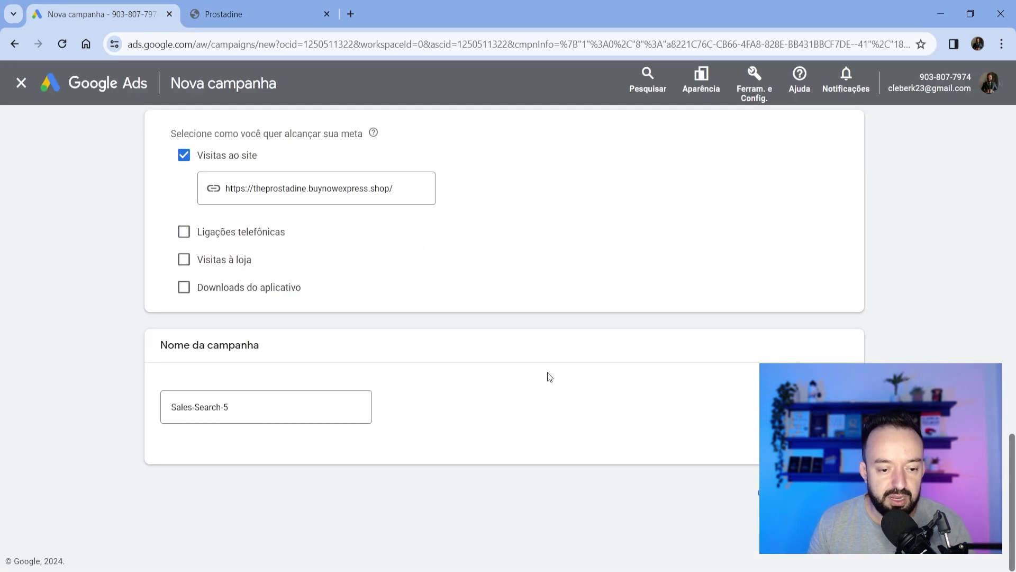
Name the campaign "Campanha you tube aula" and continue to the bidding settings
drag(344, 407, 152, 417)
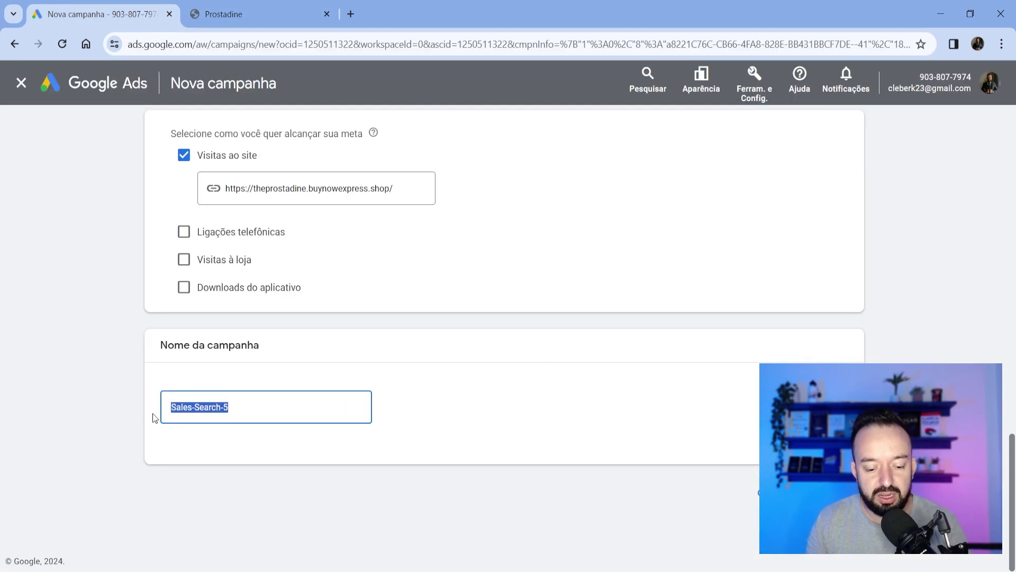
text(Campanha you tube aula)
click(401, 387)
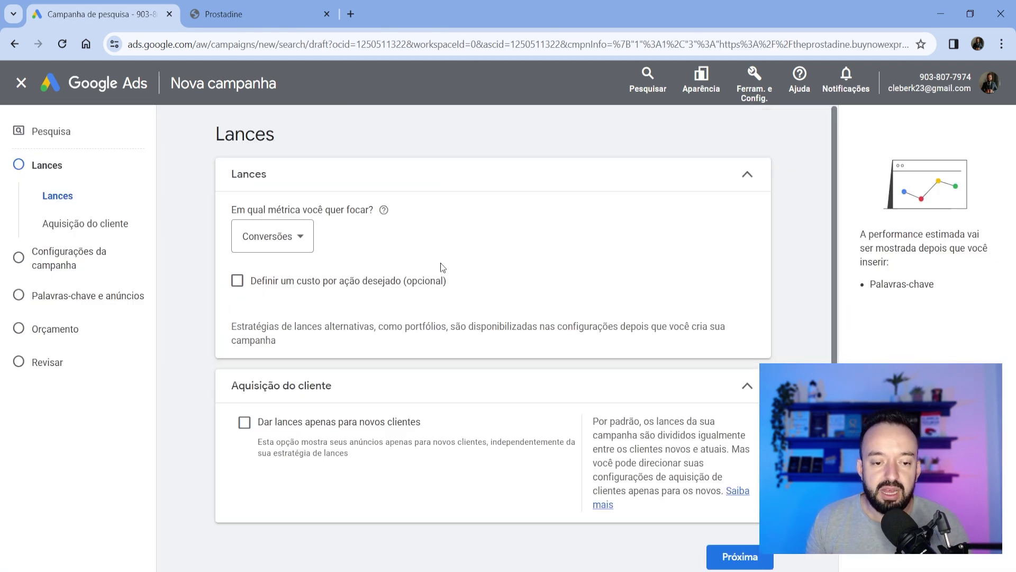
Focus the bidding on Cliques with a maximum CPC bid limit of R$ 8,00 and continue to the campaign settings
click(304, 236)
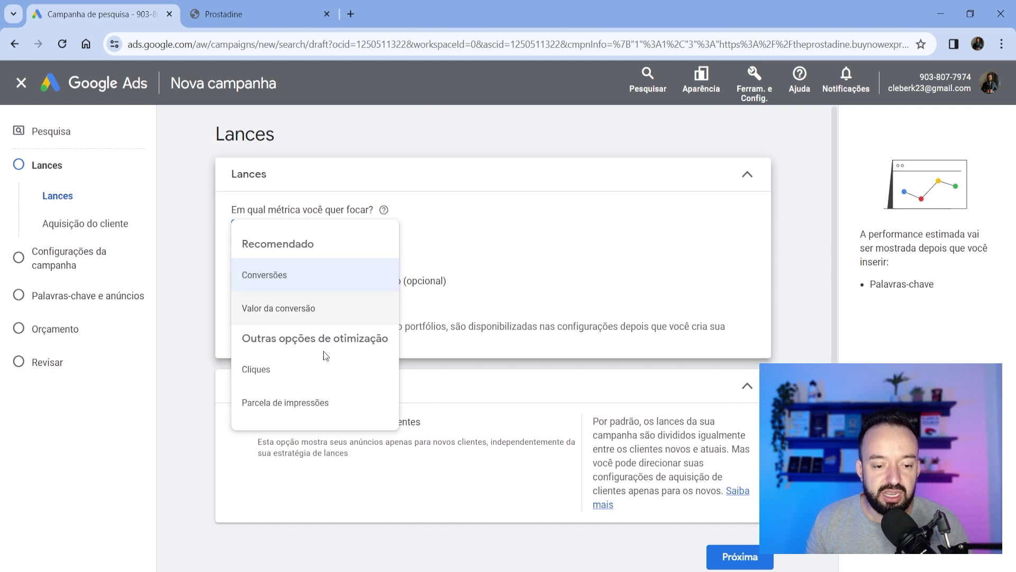
click(324, 369)
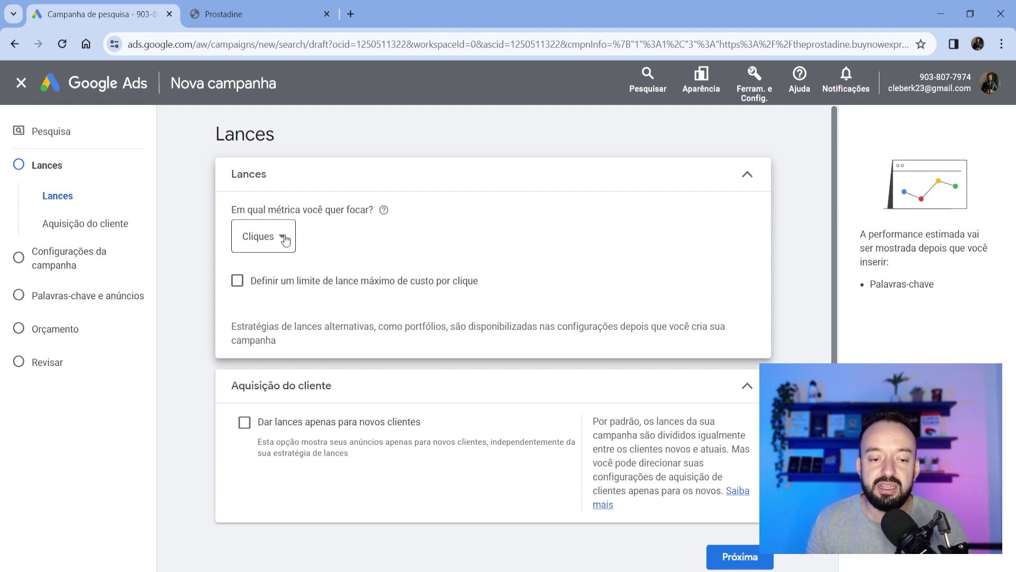
click(236, 283)
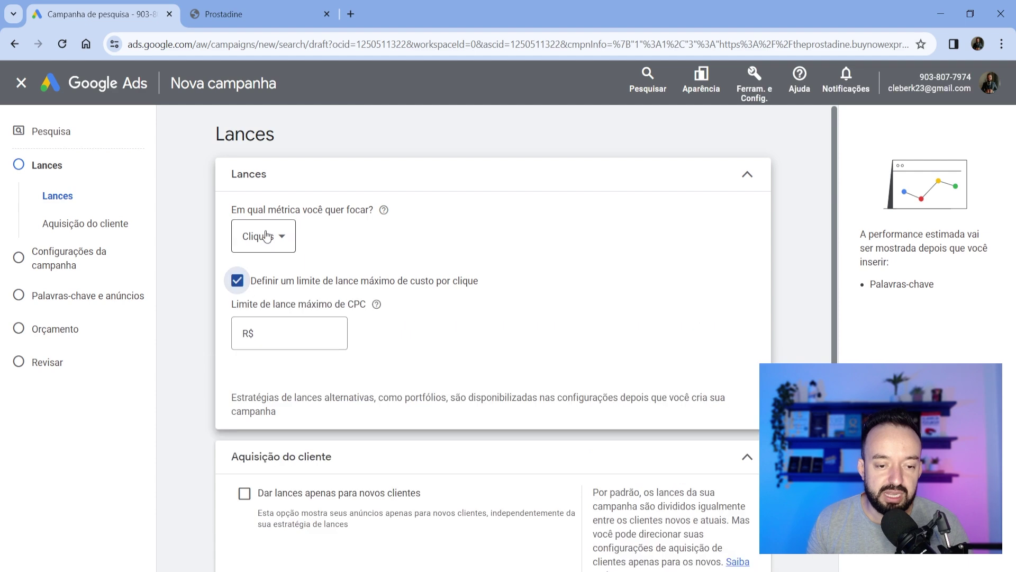
click(283, 332)
text(8)
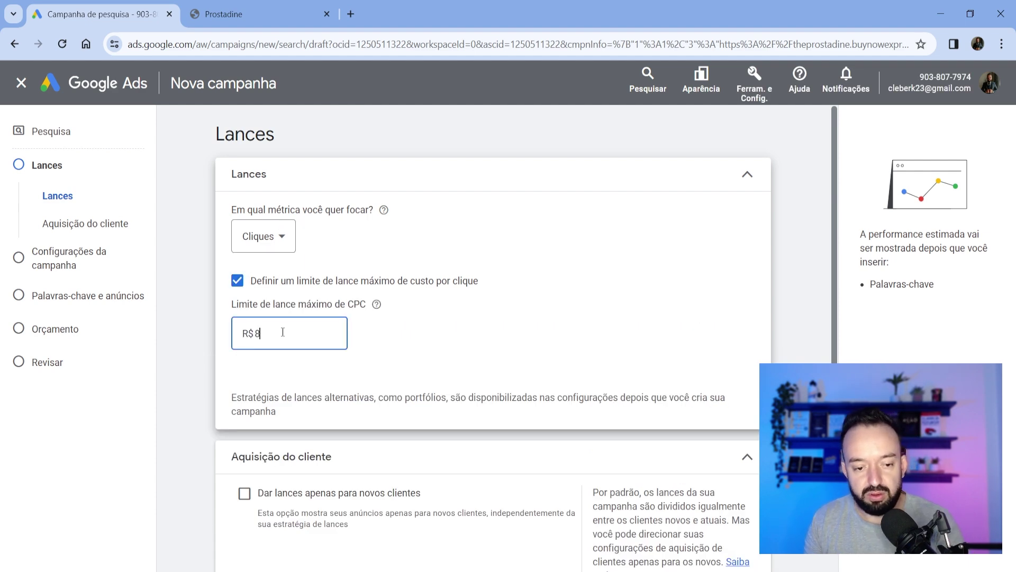
click(314, 363)
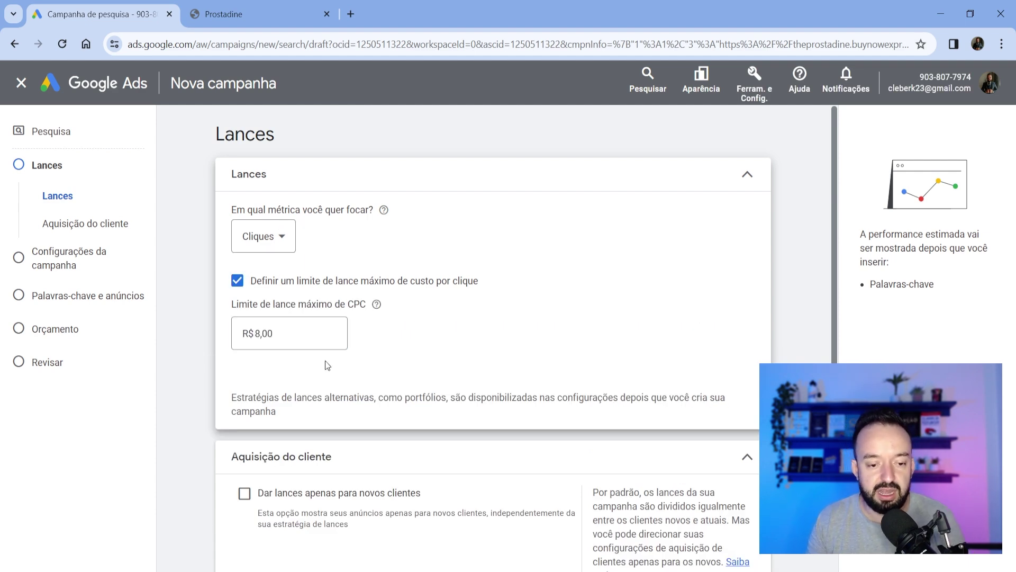
scroll(409, 318, down, 1)
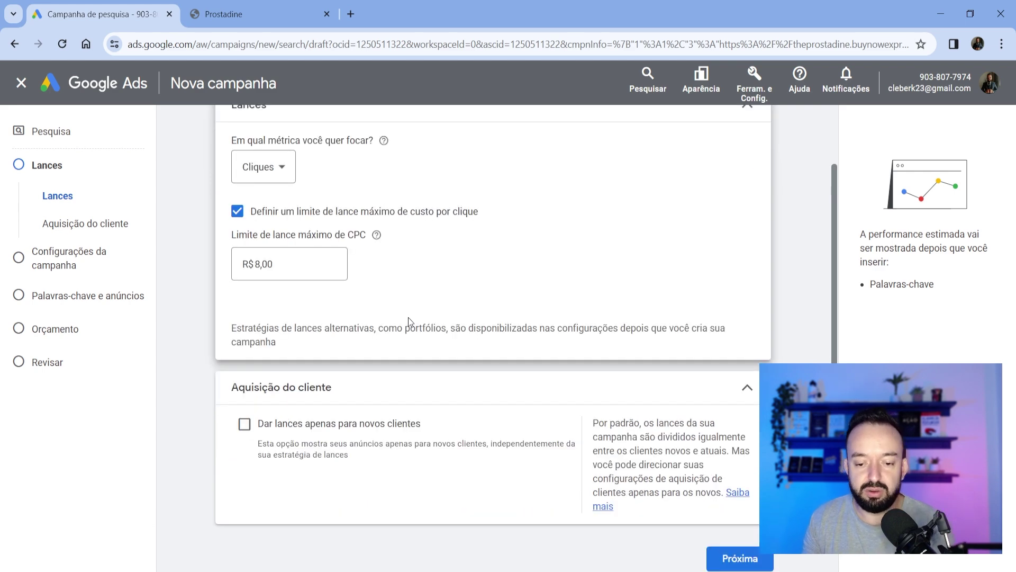
scroll(408, 315, down, 1)
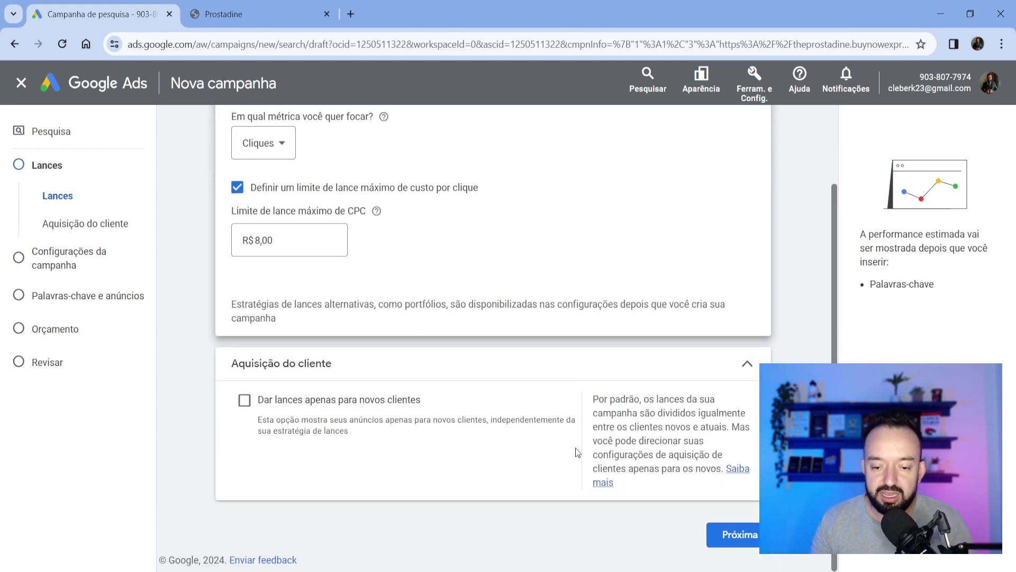
click(751, 545)
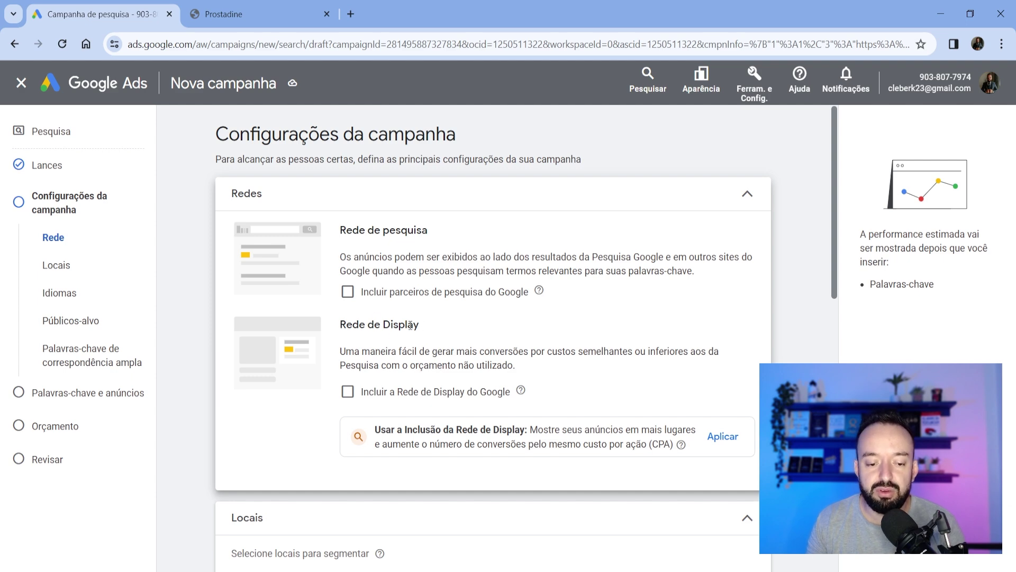
Target the countries Estados Unidos and Canadá as custom campaign locations
scroll(412, 324, down, 5)
click(252, 348)
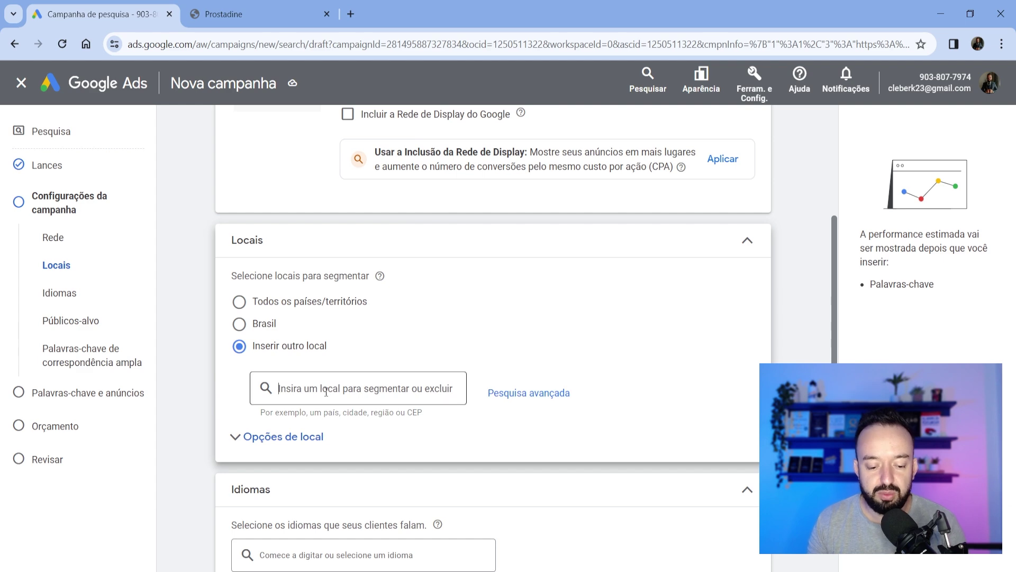
text(esta)
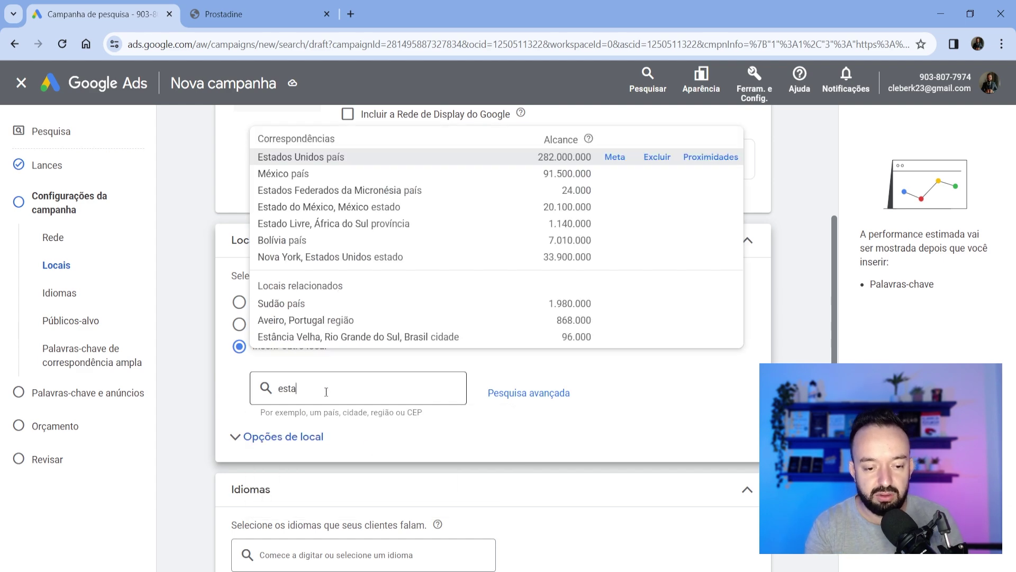
text(d)
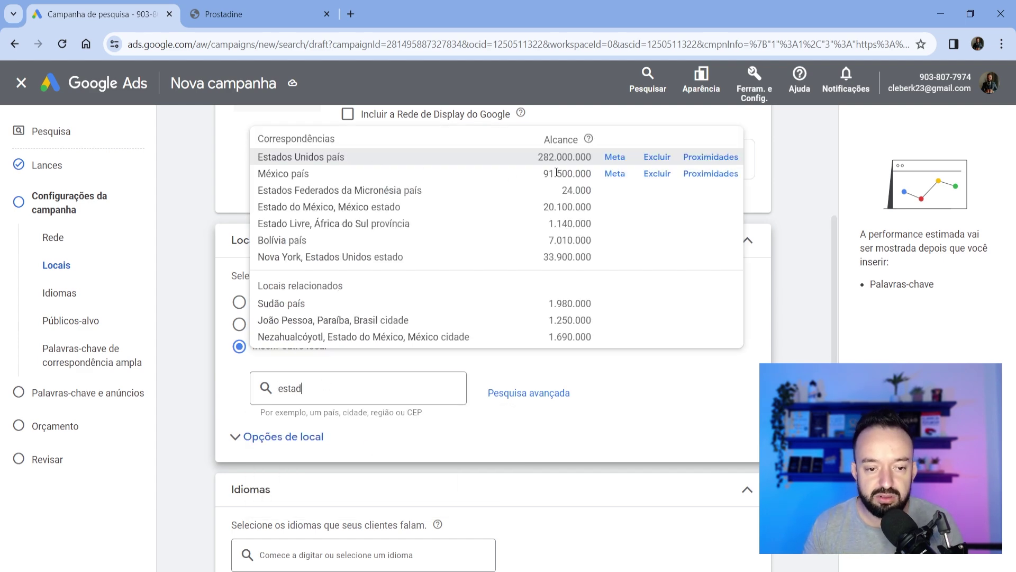
click(614, 157)
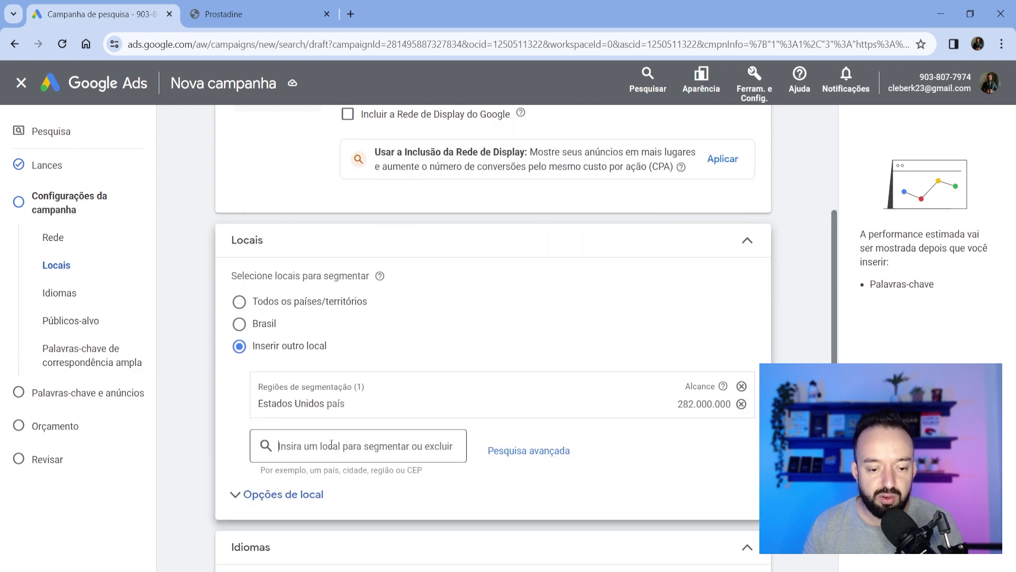
text(cana)
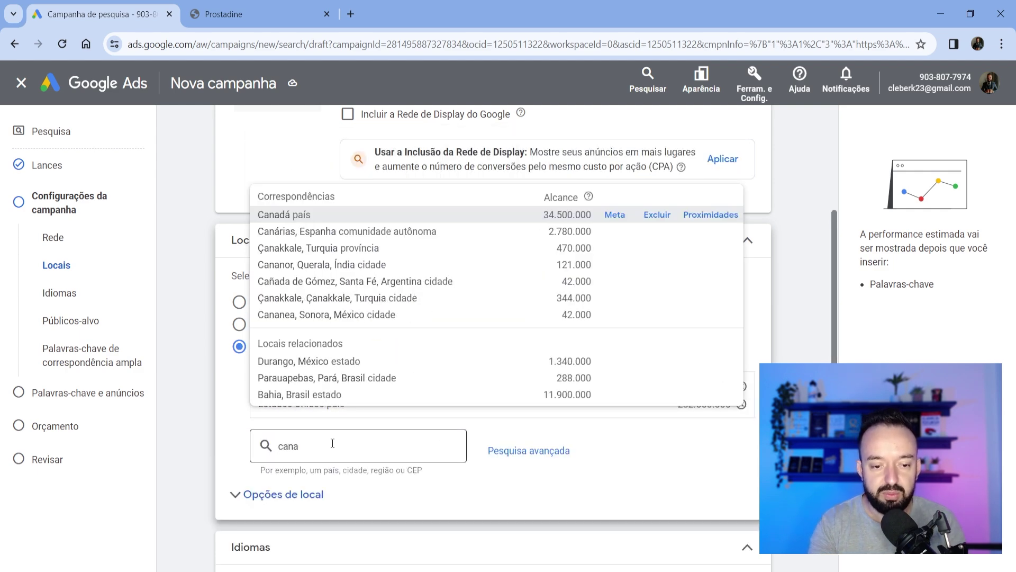
text(da)
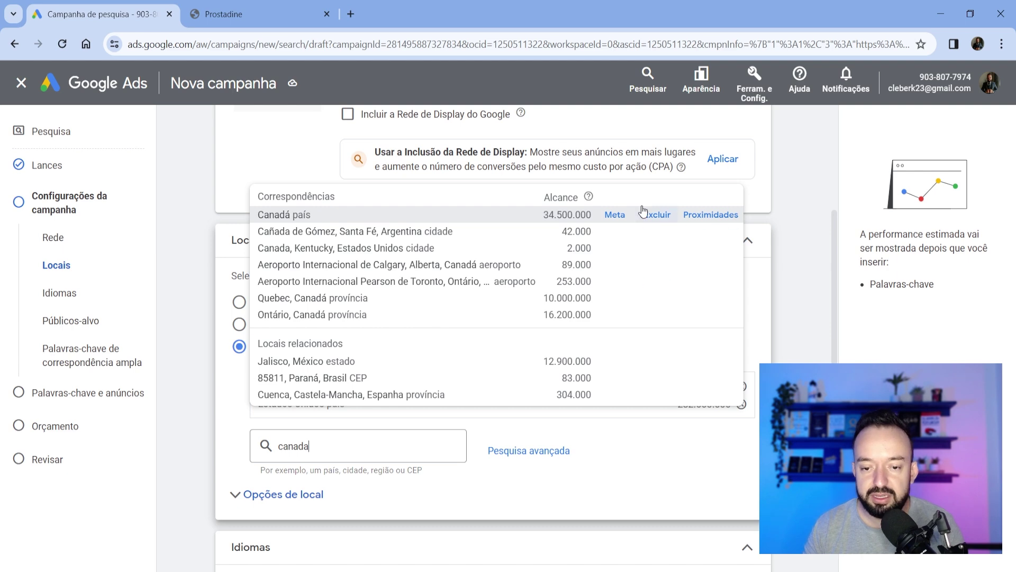
click(615, 214)
Exclude the country Brasil from the campaign's locations
scroll(569, 309, down, 1)
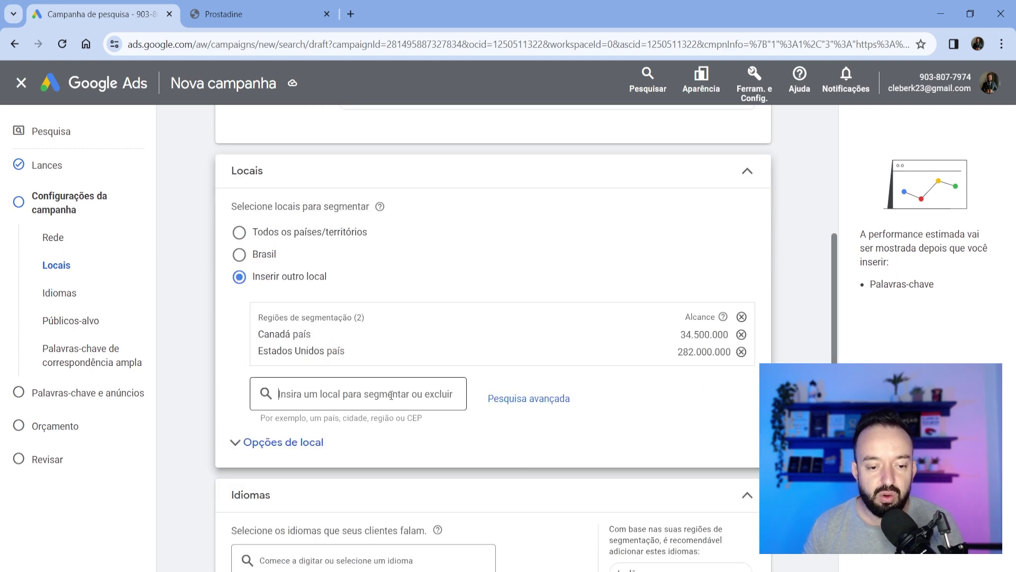
text(brasil)
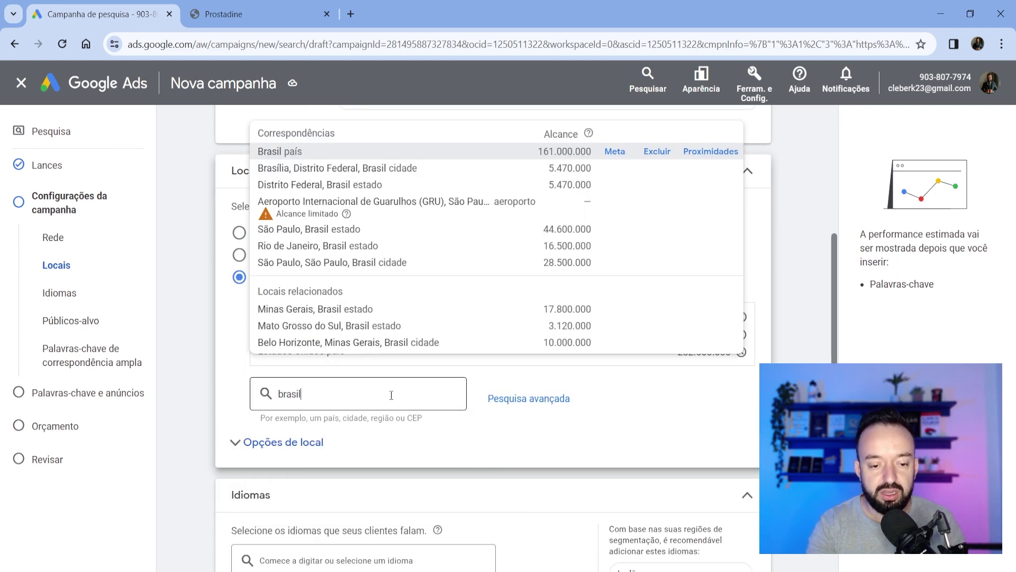
click(656, 151)
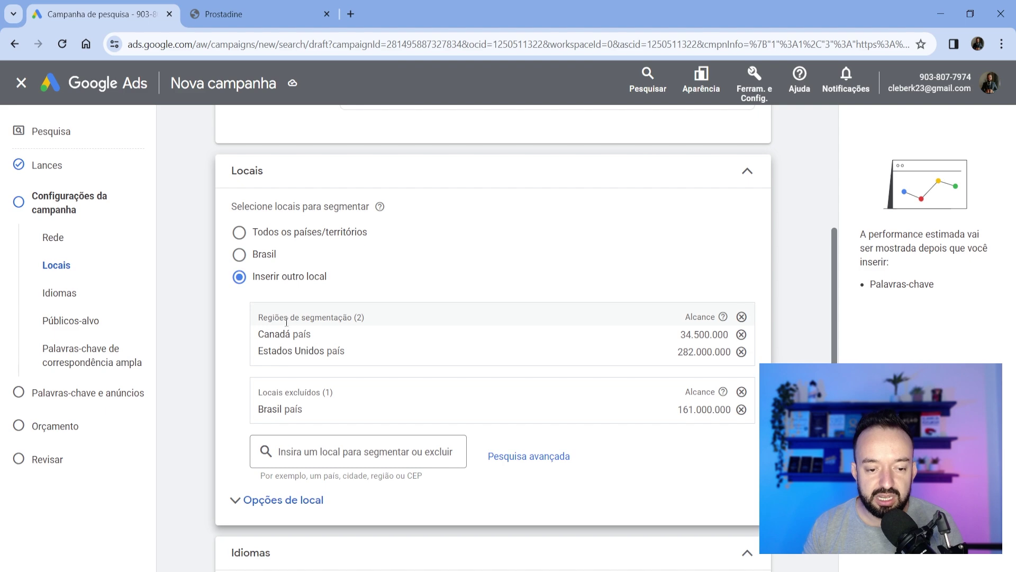
scroll(350, 331, down, 1)
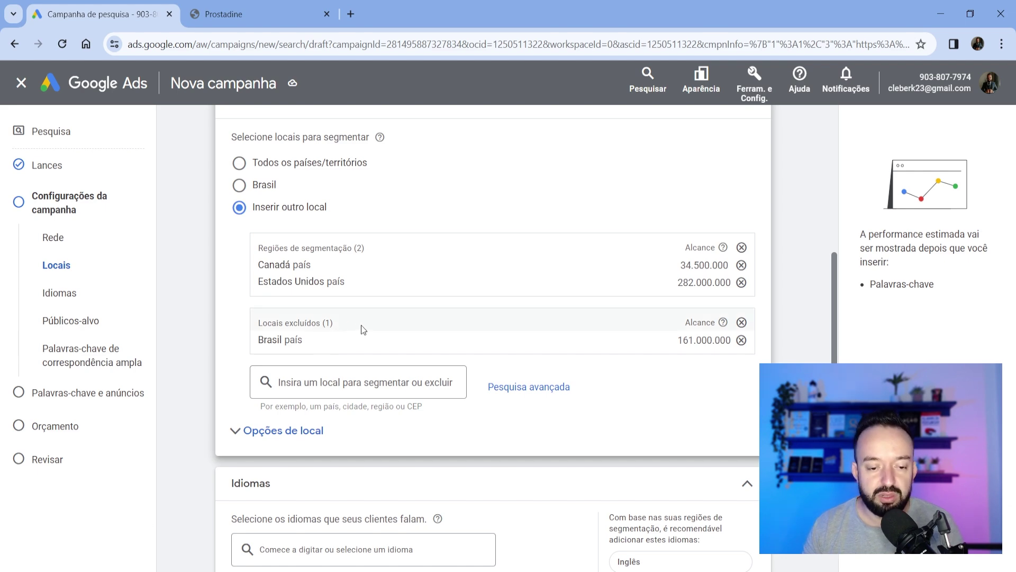
Set the campaign's location option to Presença, reaching only people who are in or frequently visit the targeted regions
scroll(364, 329, down, 3)
click(325, 359)
click(281, 300)
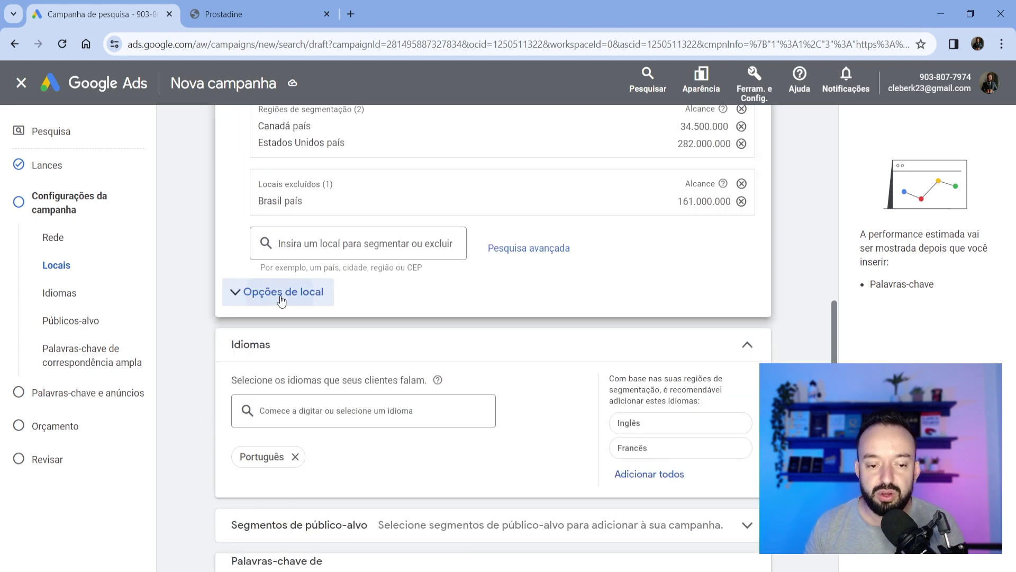
click(281, 300)
click(239, 381)
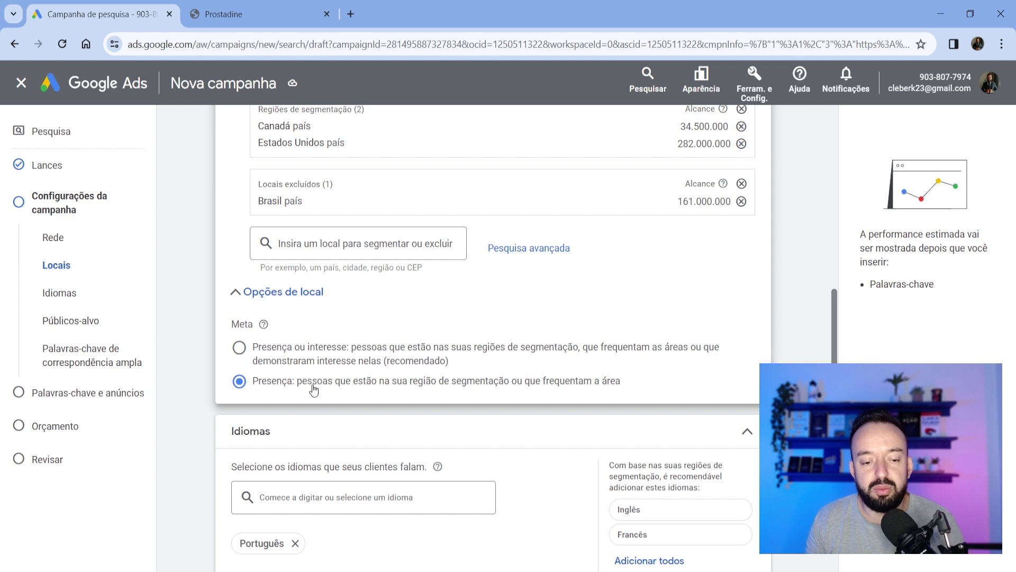
Remove Português from the campaign languages so all languages are targeted, and continue to the keywords and ads settings
scroll(316, 374, down, 4)
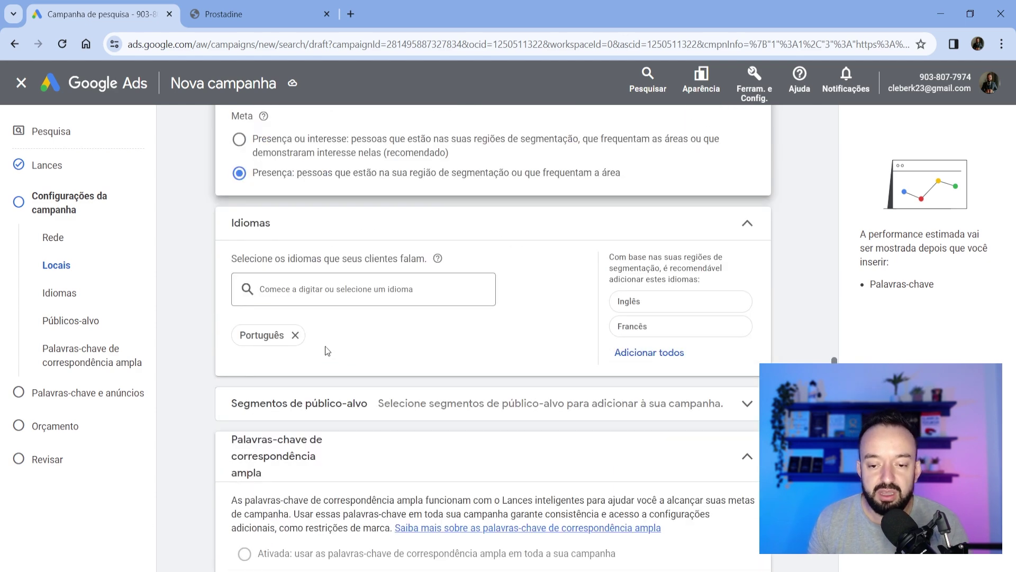
click(295, 335)
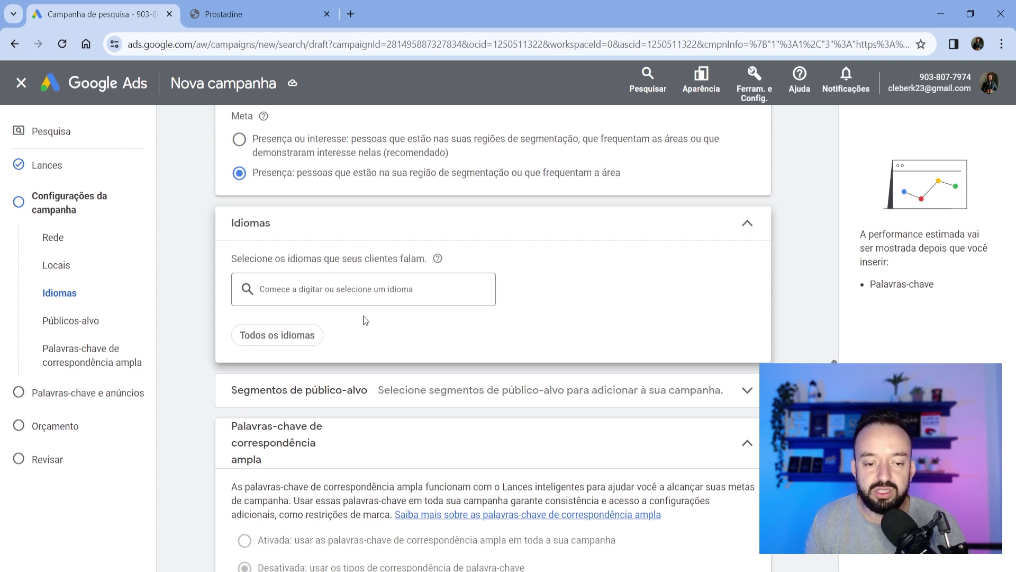
scroll(385, 311, down, 3)
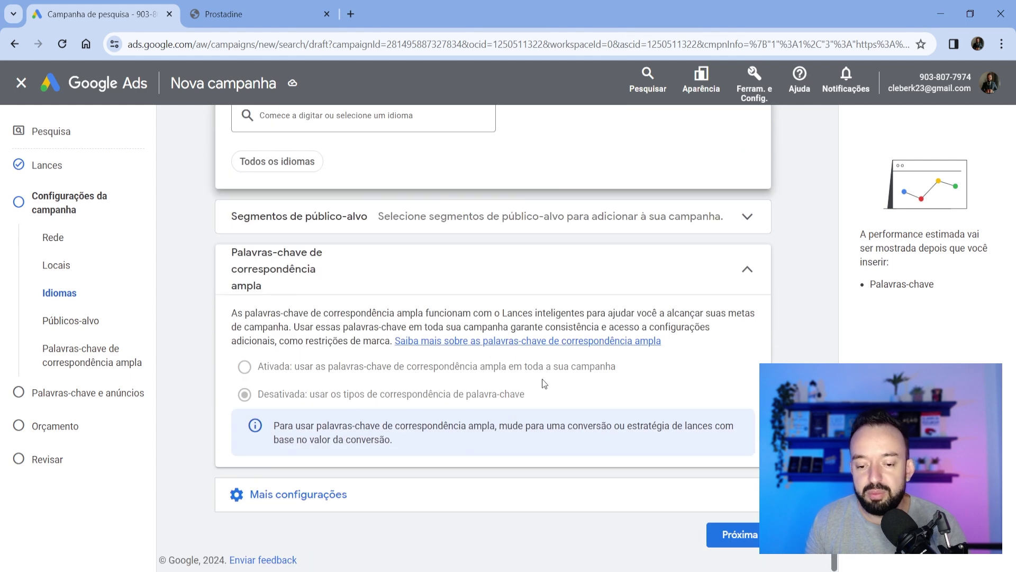
click(738, 535)
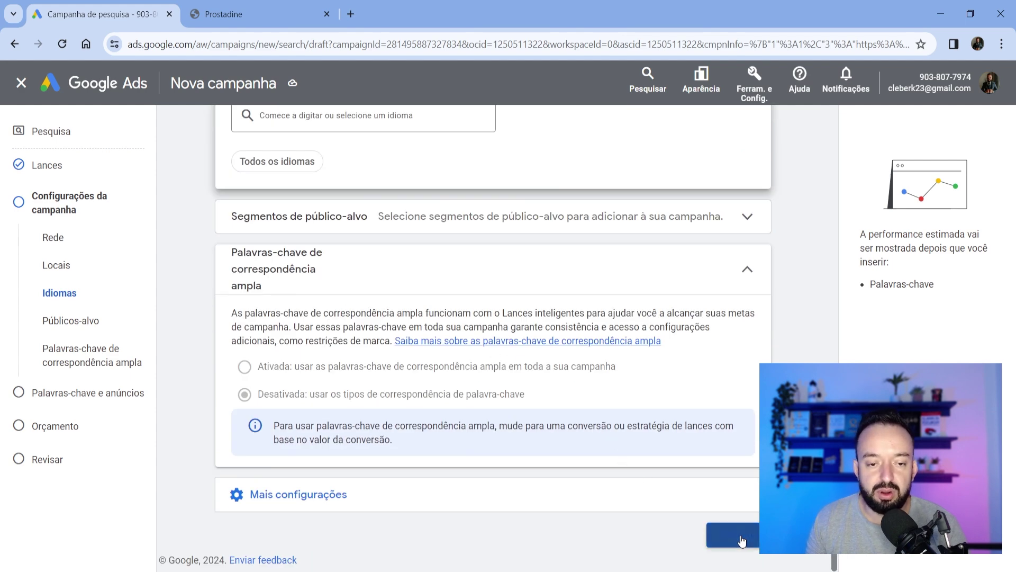
Delete all the automatically suggested keywords from the keyword box of Grupo de anúncios 1
scroll(556, 426, down, 6)
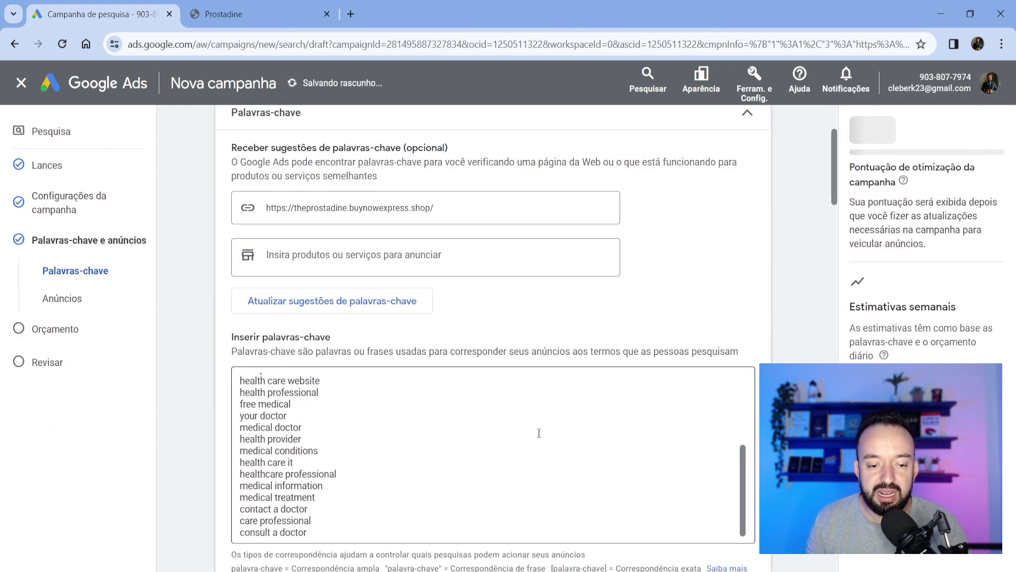
scroll(534, 443, up, 5)
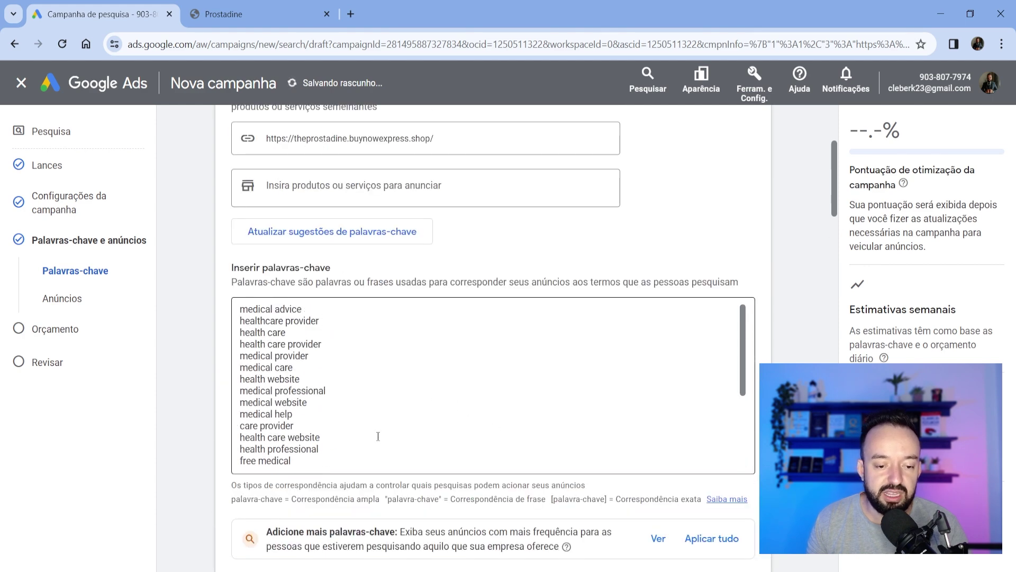
scroll(380, 436, up, 2)
scroll(365, 408, down, 3)
scroll(377, 408, up, 3)
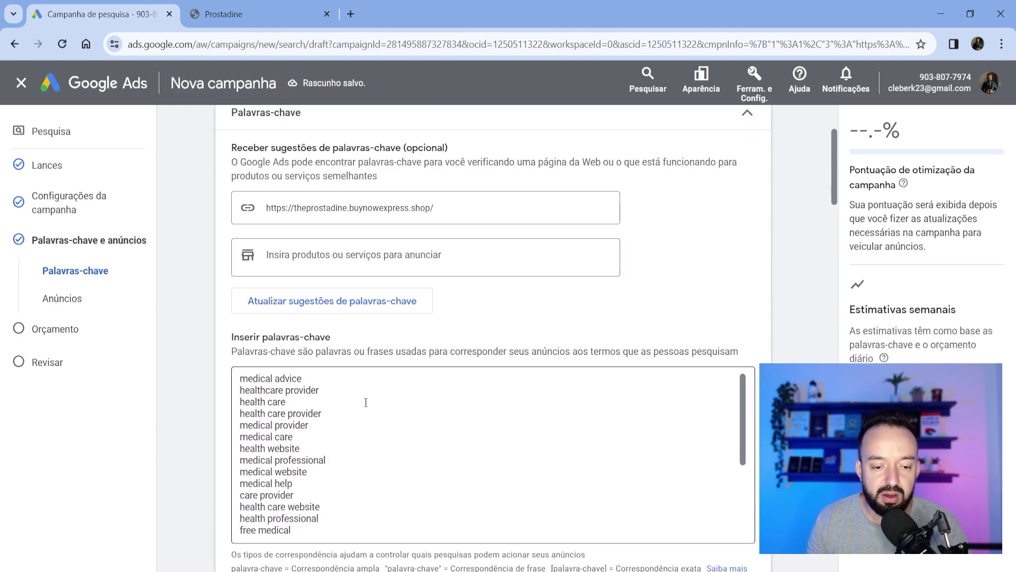
drag(240, 378, 341, 405)
scroll(336, 407, down, 8)
key(BackSpace)
scroll(370, 339, up, 5)
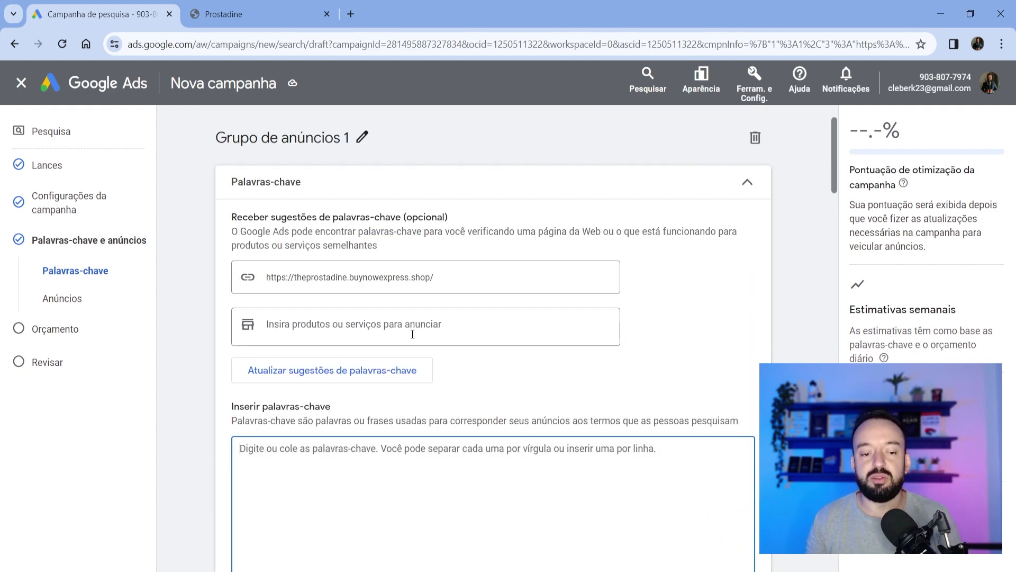
scroll(464, 337, down, 3)
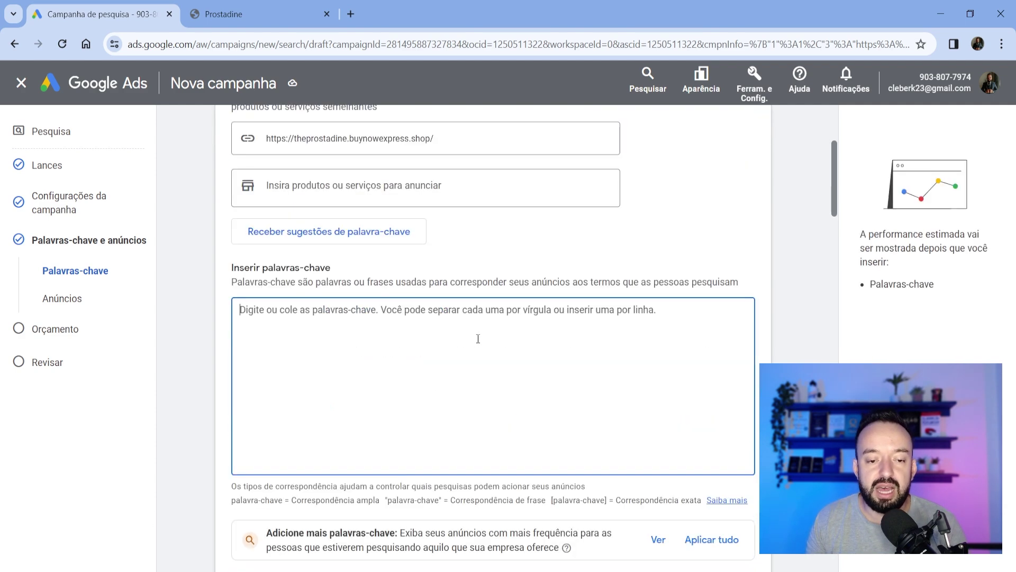
scroll(478, 337, down, 1)
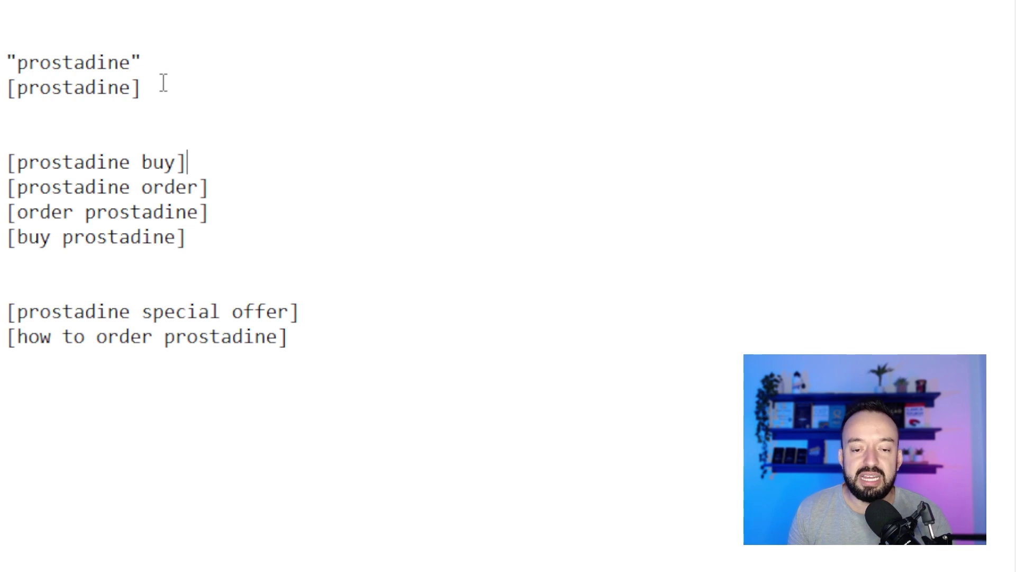
Add the placeholder xx before and after the quoted "prostadine" keyword in the notes
drag(18, 61, 132, 60)
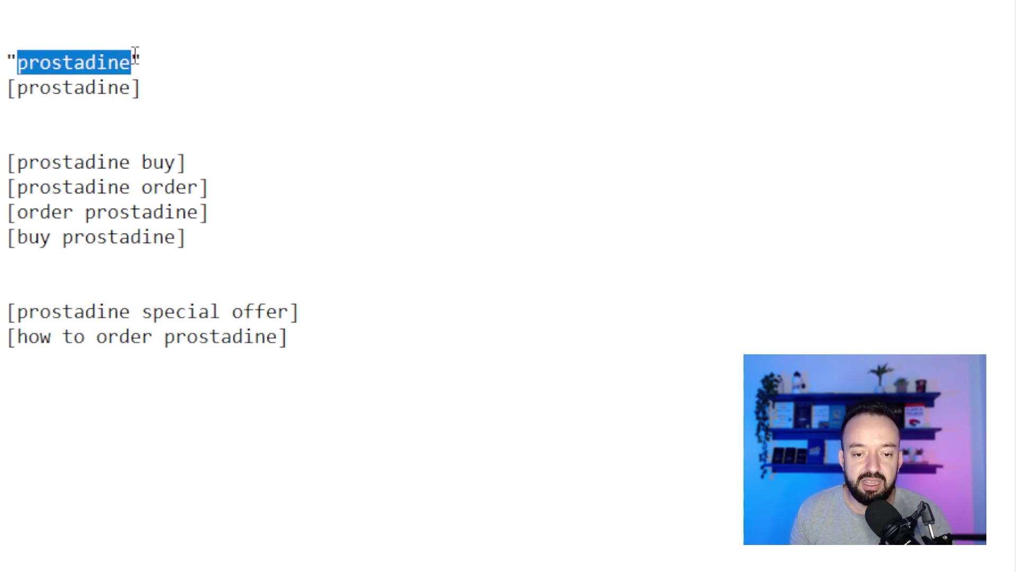
click(151, 58)
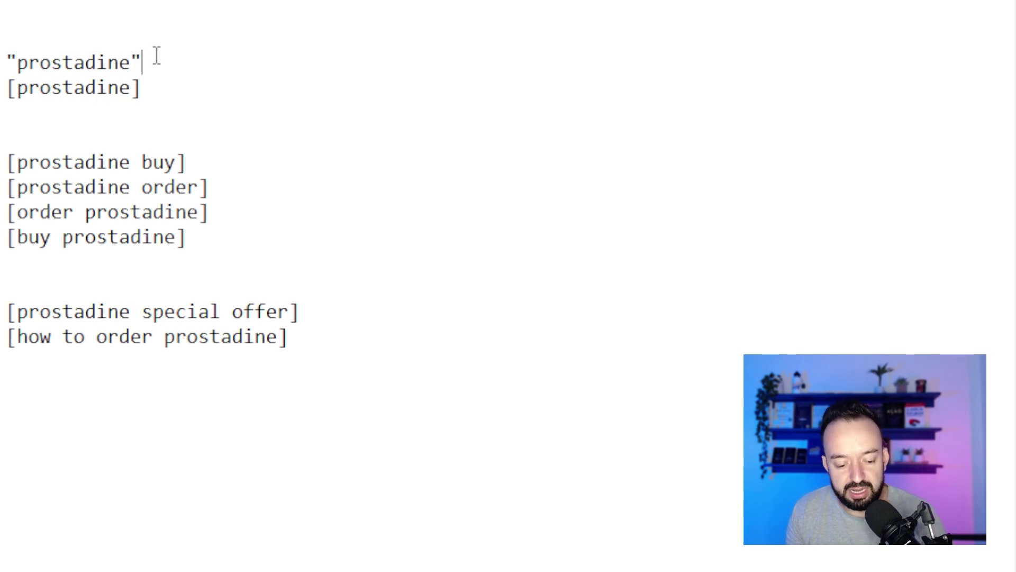
text(xx)
click(9, 58)
text(xx)
Add prostadine without quotes or brackets as a new line below [prostadine] in the notes
click(141, 89)
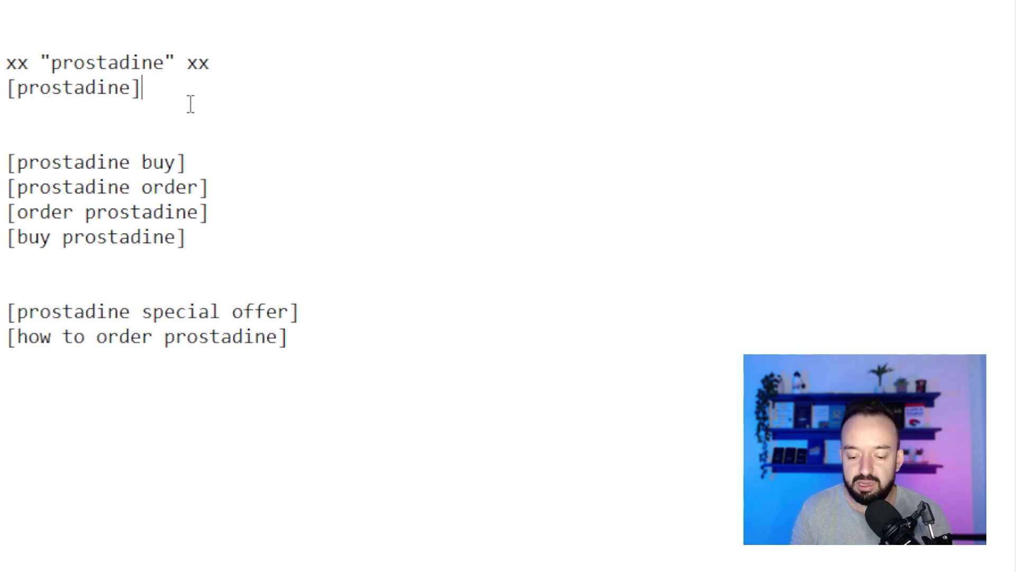
key(Return)
text(pro)
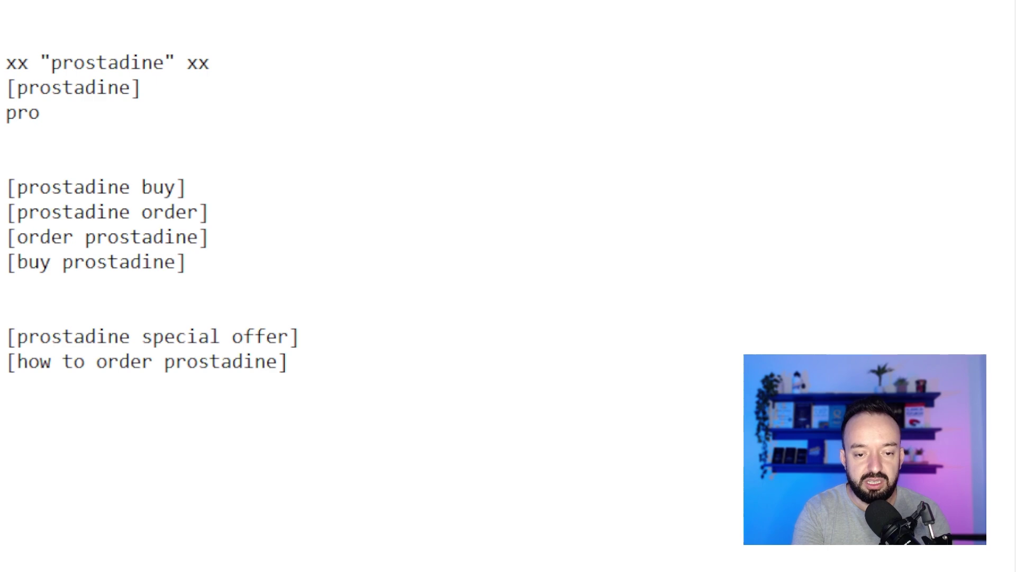
text(stadine)
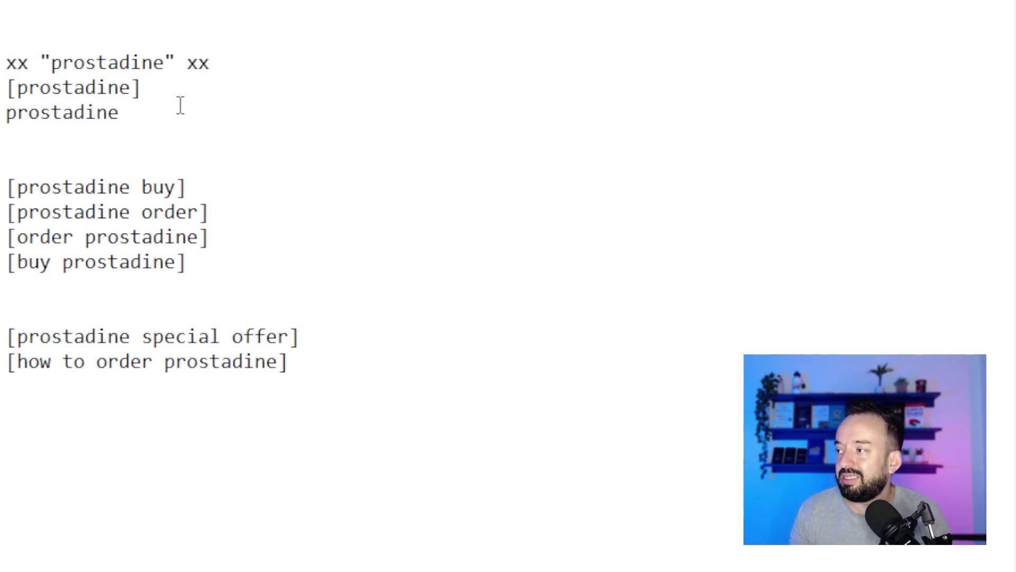
click(6, 112)
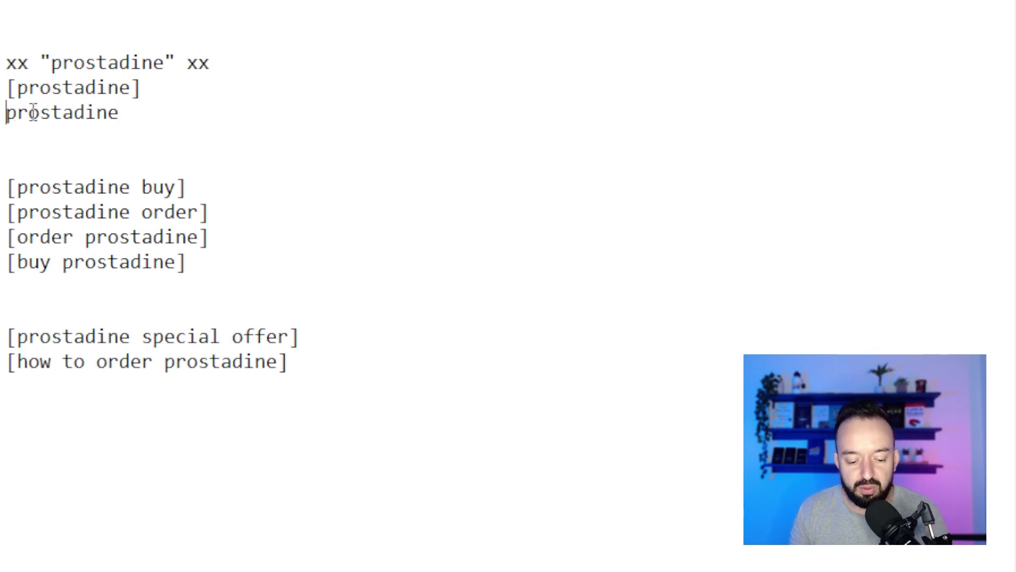
drag(154, 114, 18, 114)
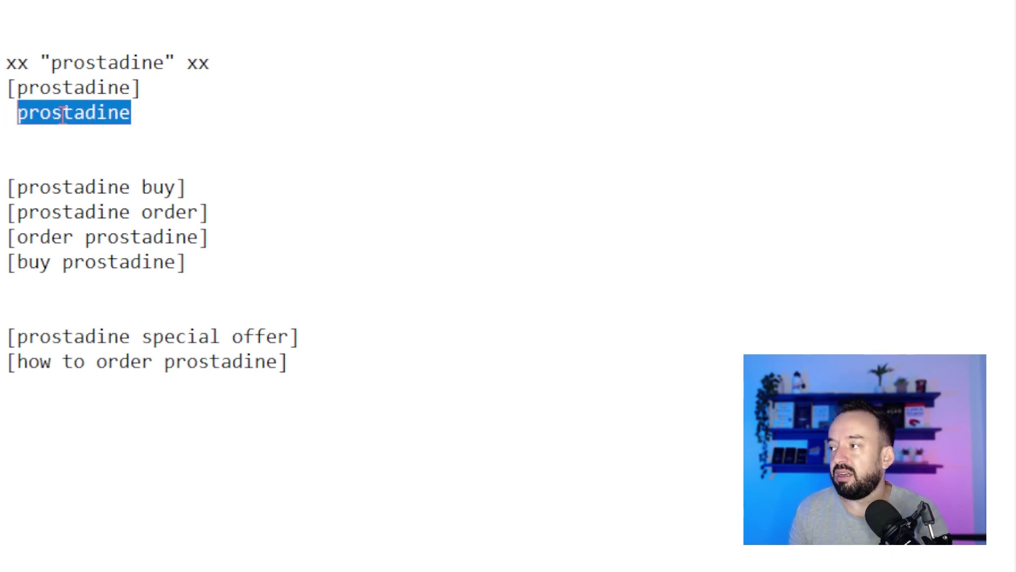
click(170, 115)
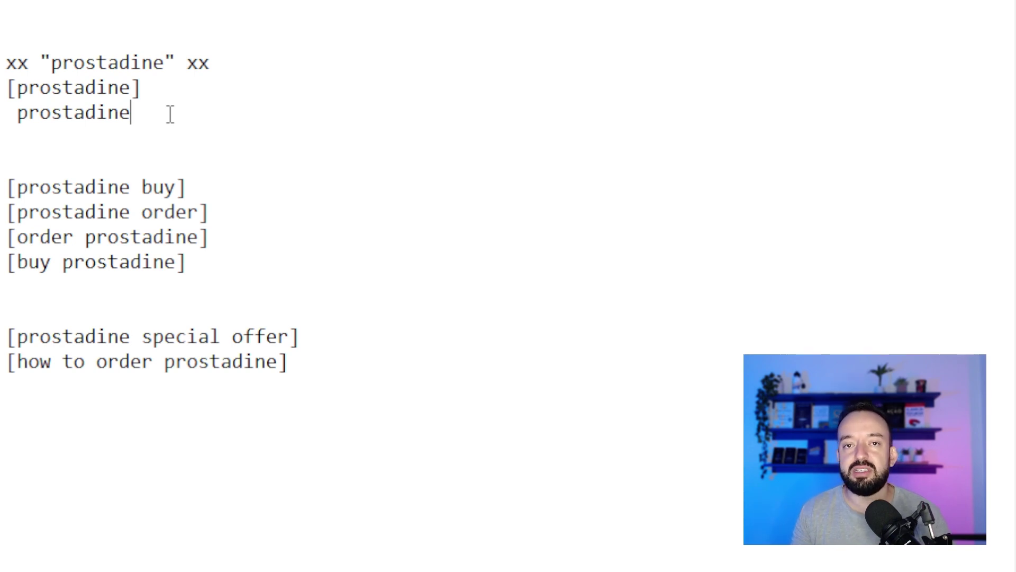
Remove the unbracketed prostadine line and the xx placeholders around "prostadine" from the notes
drag(134, 114, 18, 114)
key(BackSpace)
key(BackSpace)
click(184, 66)
key(Delete)
key(Delete)
click(43, 62)
key(BackSpace)
key(BackSpace)
key(BackSpace)
click(175, 100)
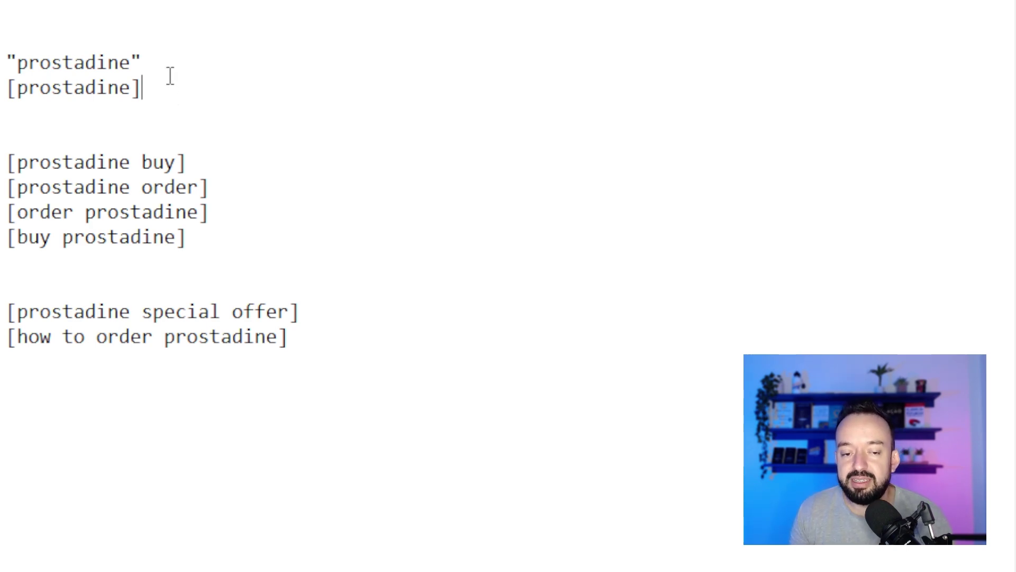
Review the phrase-match and exact-match Prostadine keywords in the notes, including the buy, order and special offer variations
drag(158, 59, 8, 57)
click(165, 91)
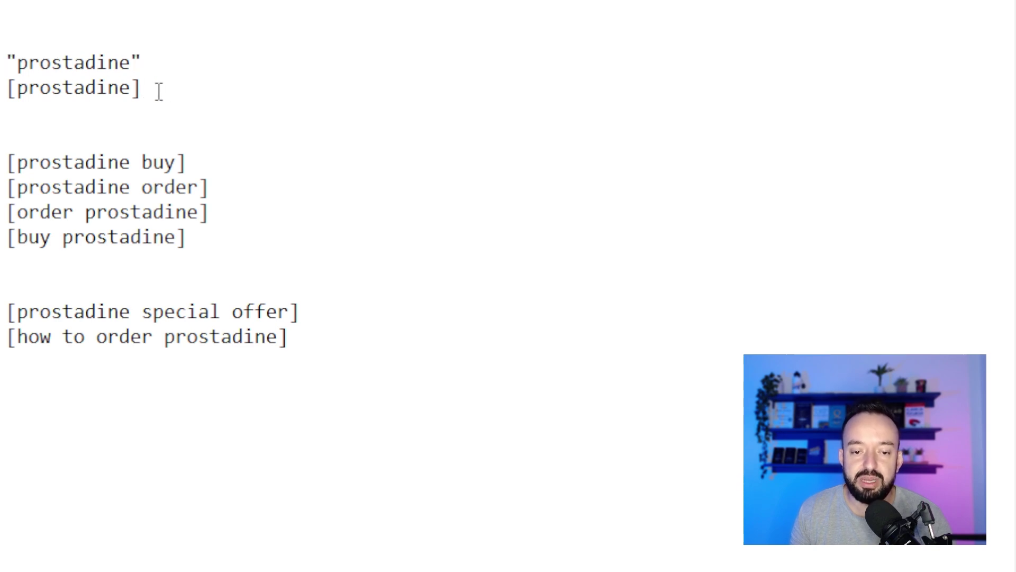
click(216, 152)
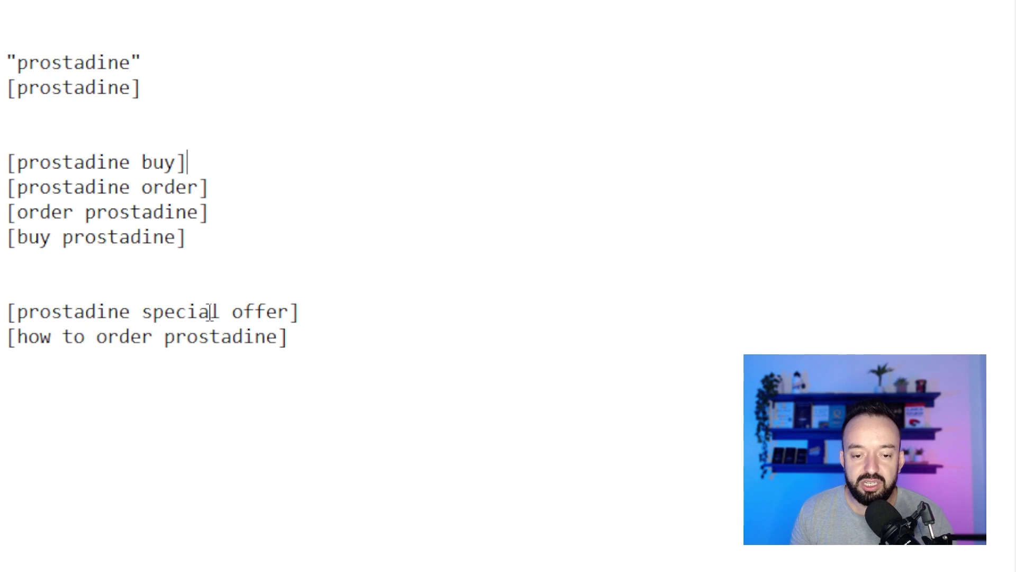
drag(306, 345, 8, 159)
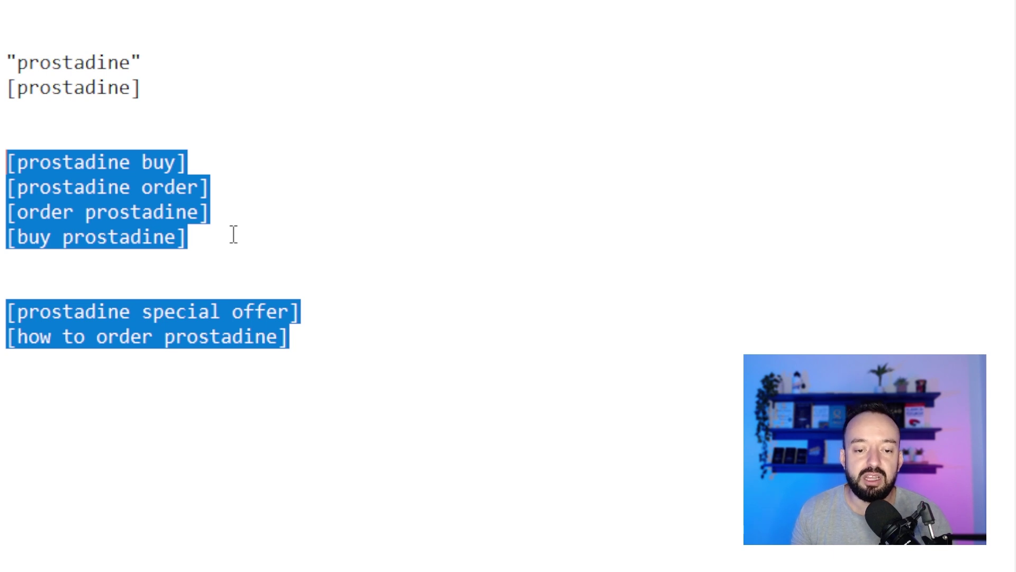
drag(188, 238, 13, 144)
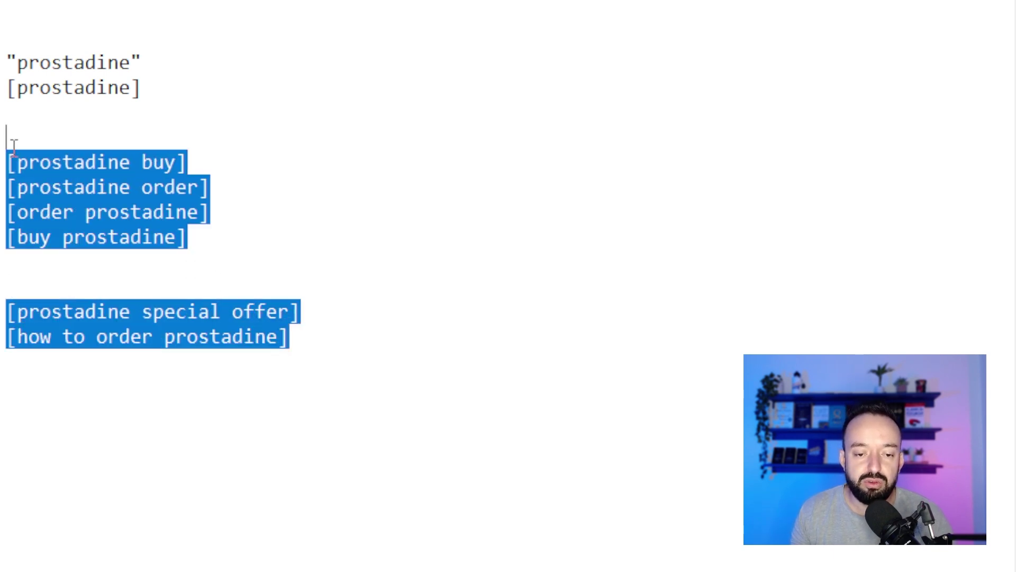
click(208, 244)
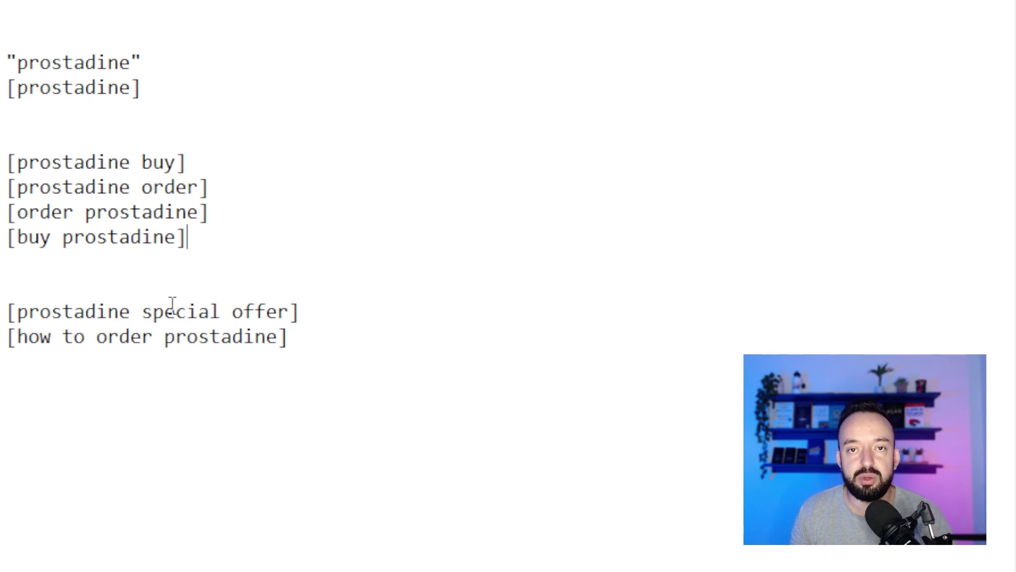
drag(143, 87, 6, 58)
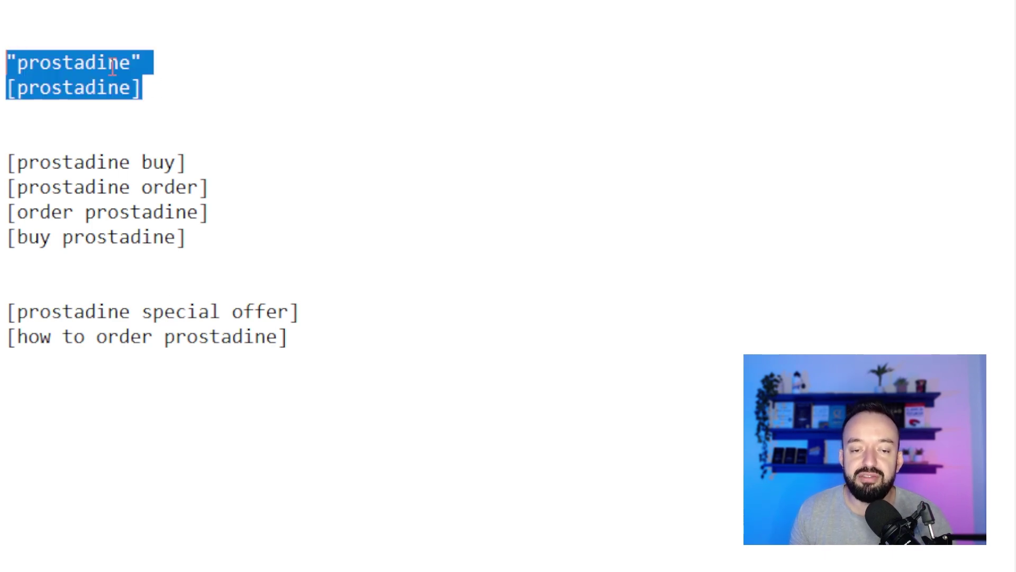
click(234, 99)
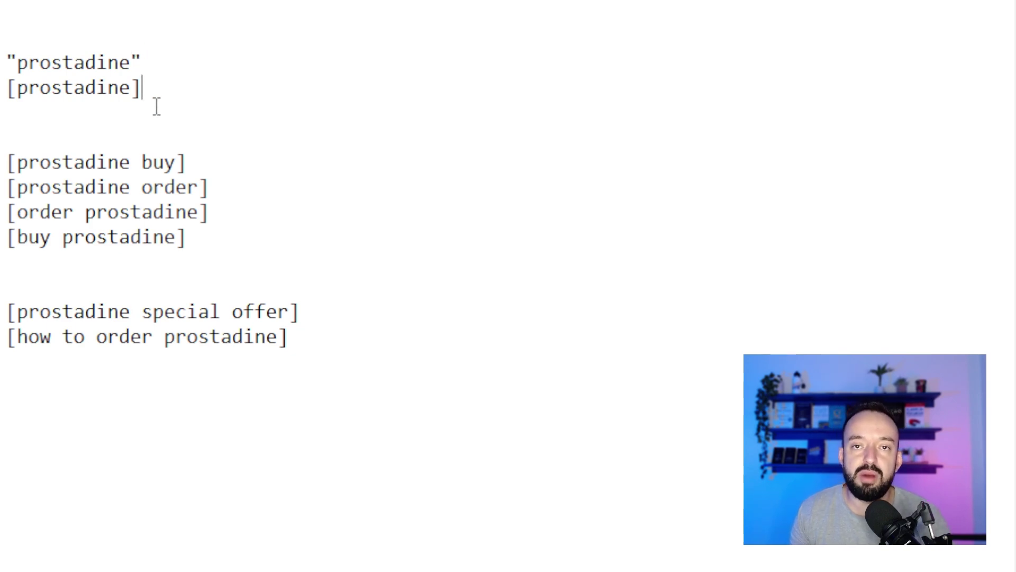
drag(320, 340, 5, 57)
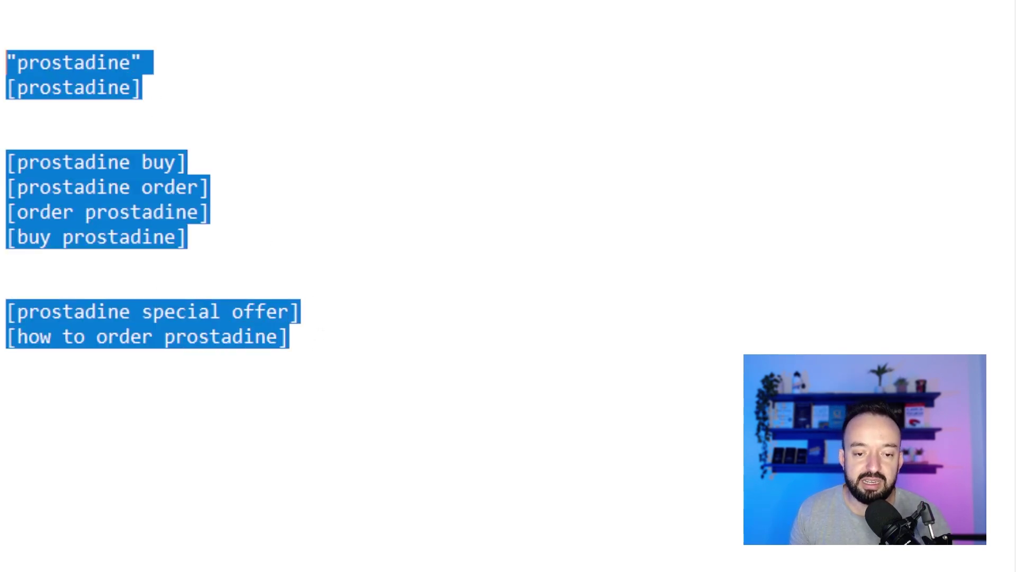
click(411, 178)
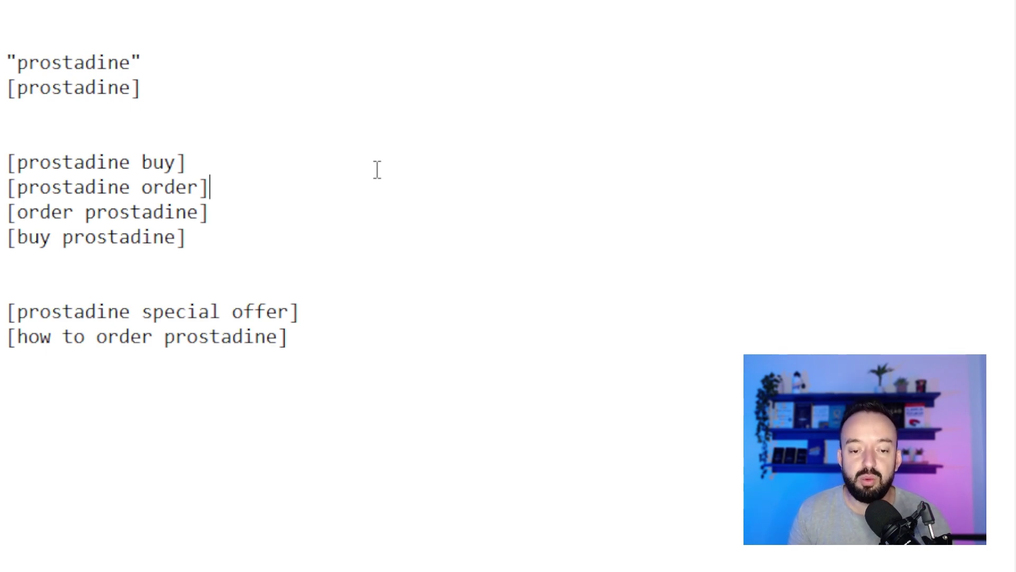
Copy the complete Prostadine keyword list from the notes into the ad group's keyword box in Google Ads
drag(310, 344, 7, 62)
click(179, 108)
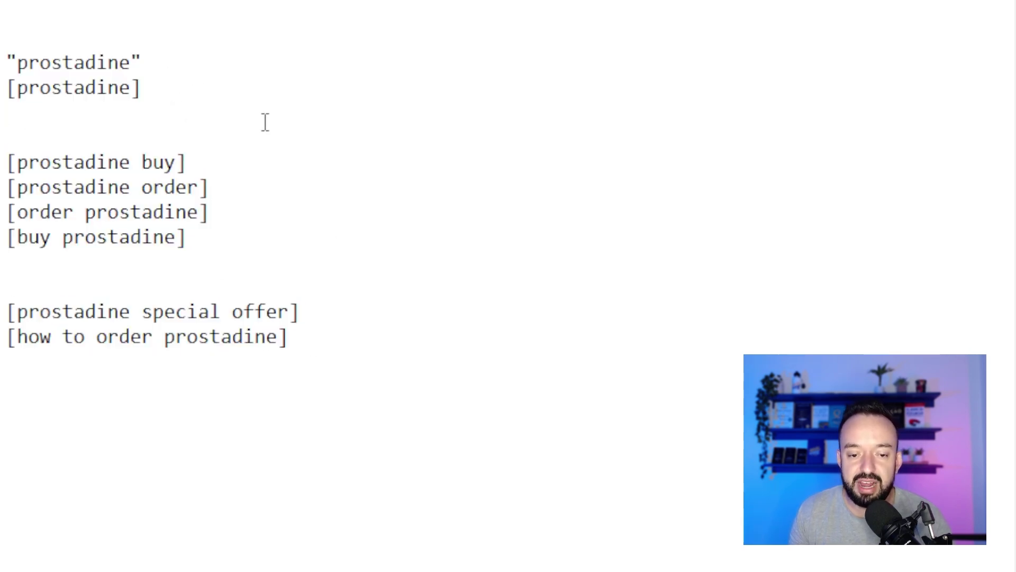
key(ctrl+a)
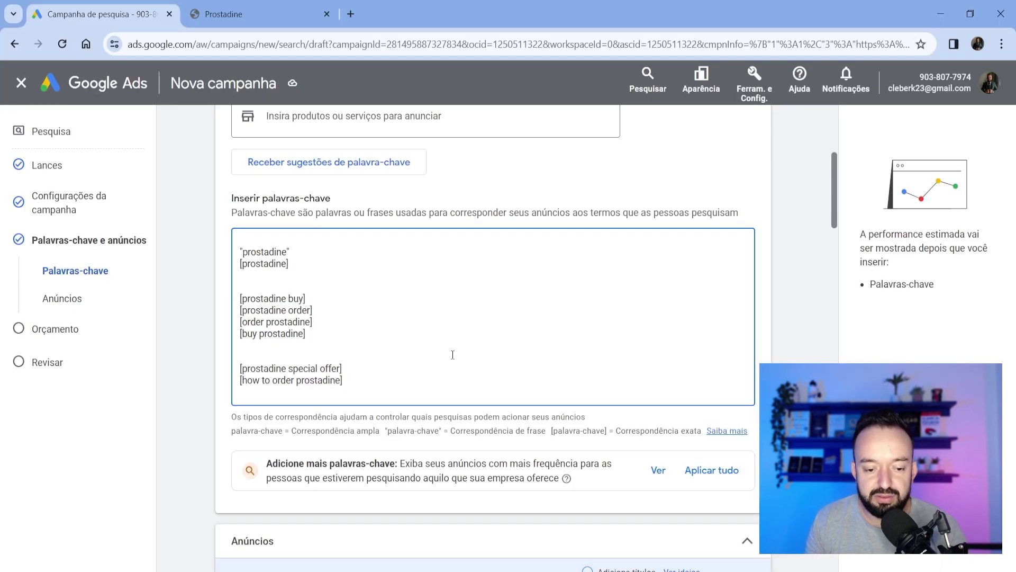
Open the first display path field of the ad for editing
scroll(404, 331, down, 3)
scroll(461, 340, down, 5)
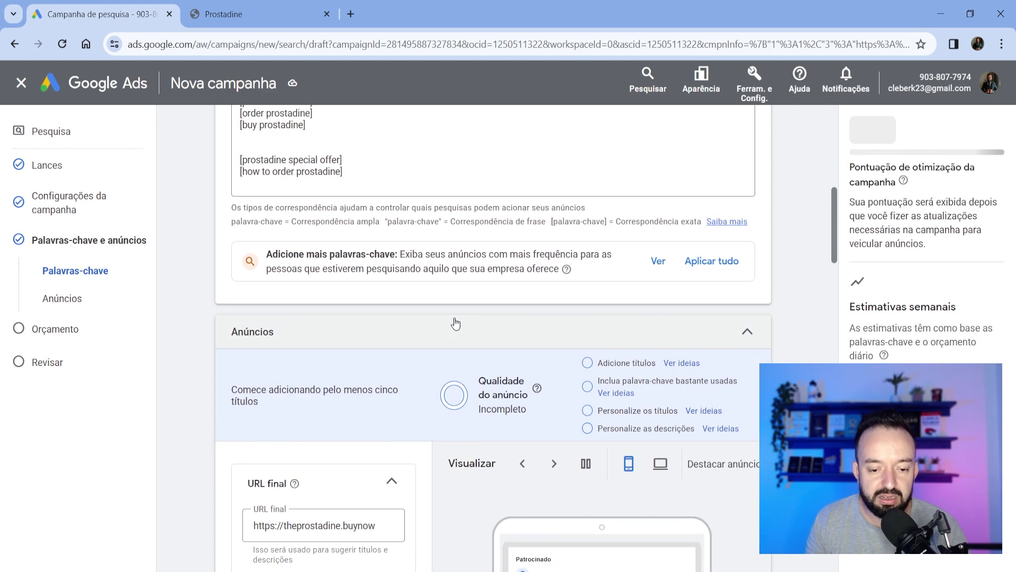
scroll(370, 365, down, 1)
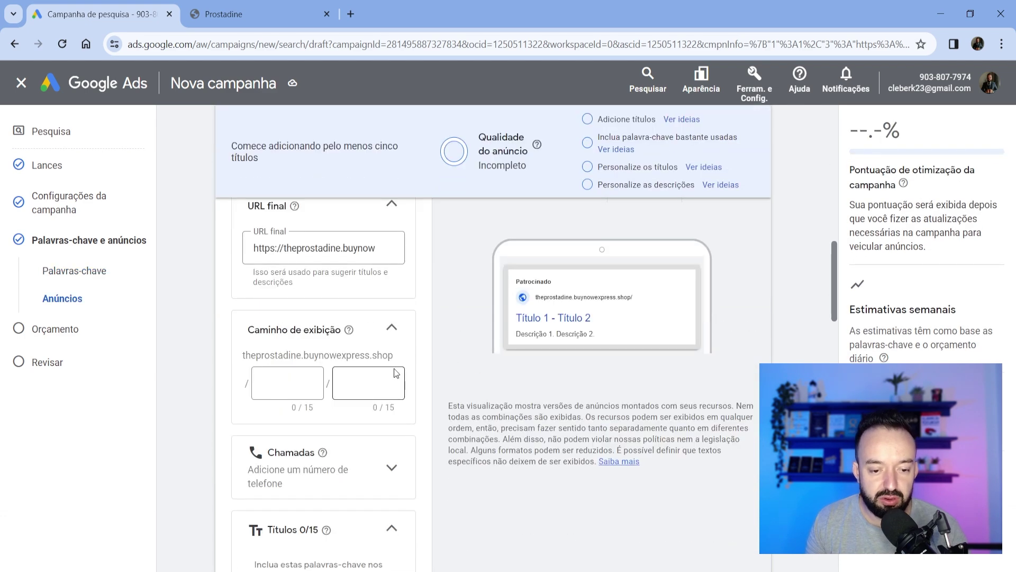
scroll(289, 375, down, 1)
click(284, 314)
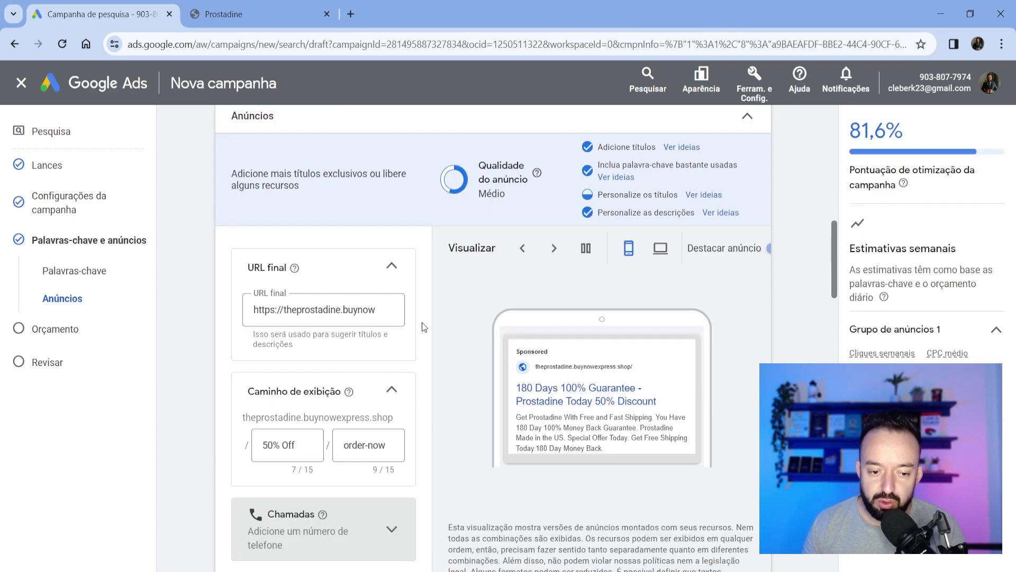
Review the ad's final URL, display paths, suggested headline keywords and preview
scroll(418, 334, down, 1)
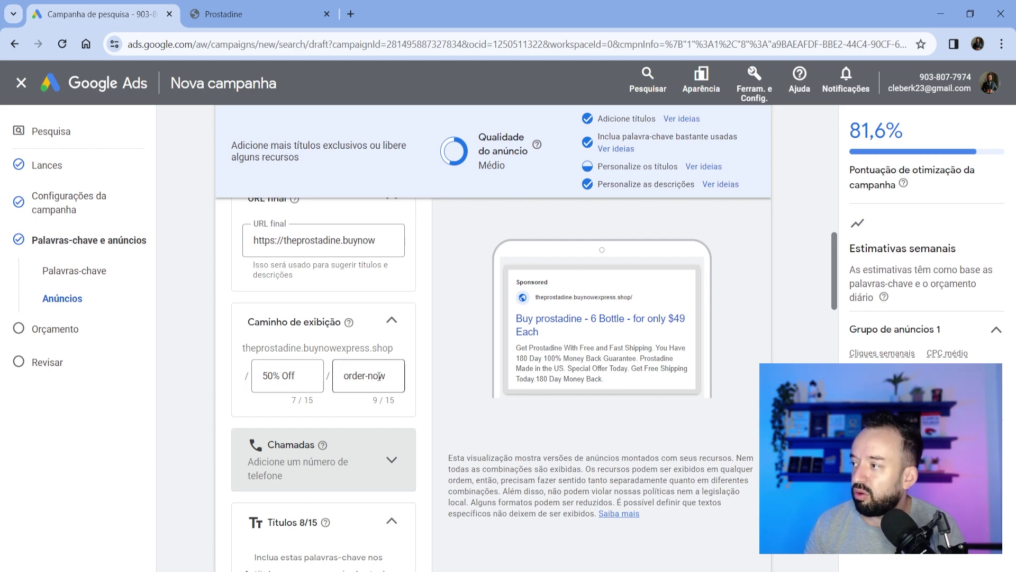
scroll(390, 353, down, 3)
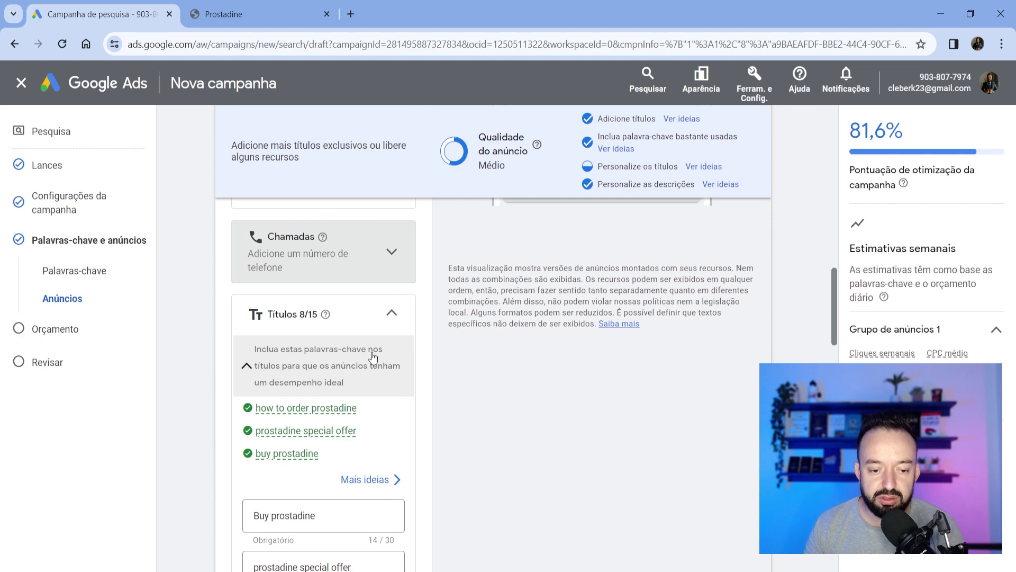
scroll(370, 352, down, 1)
mouse_move(314, 345)
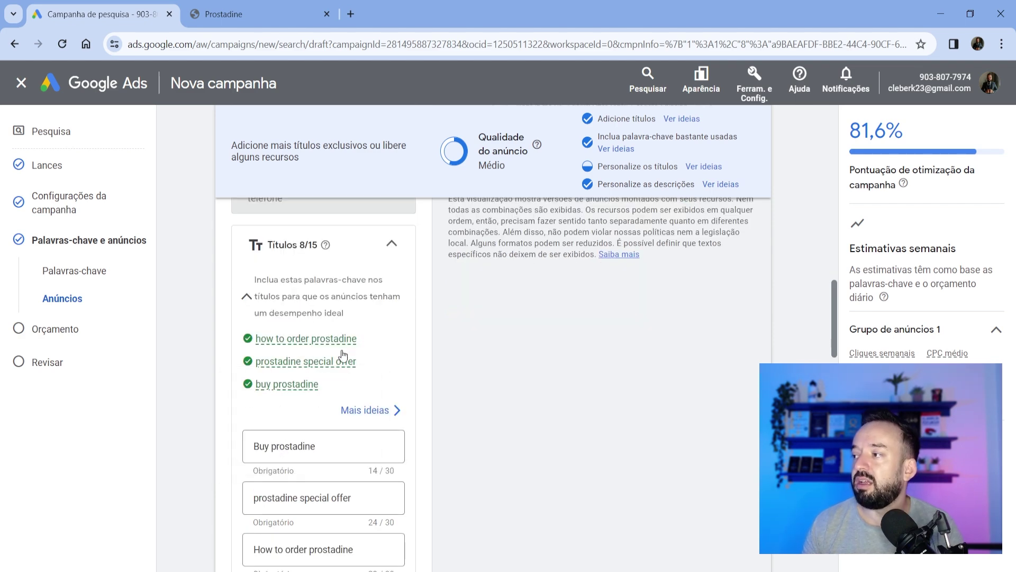
scroll(349, 354, down, 2)
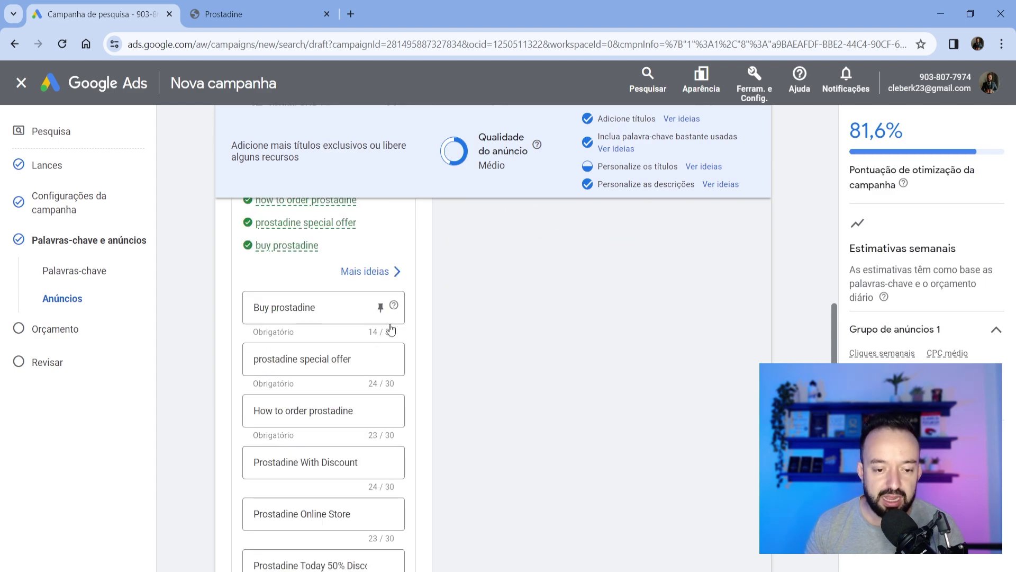
scroll(381, 328, up, 4)
scroll(385, 372, up, 3)
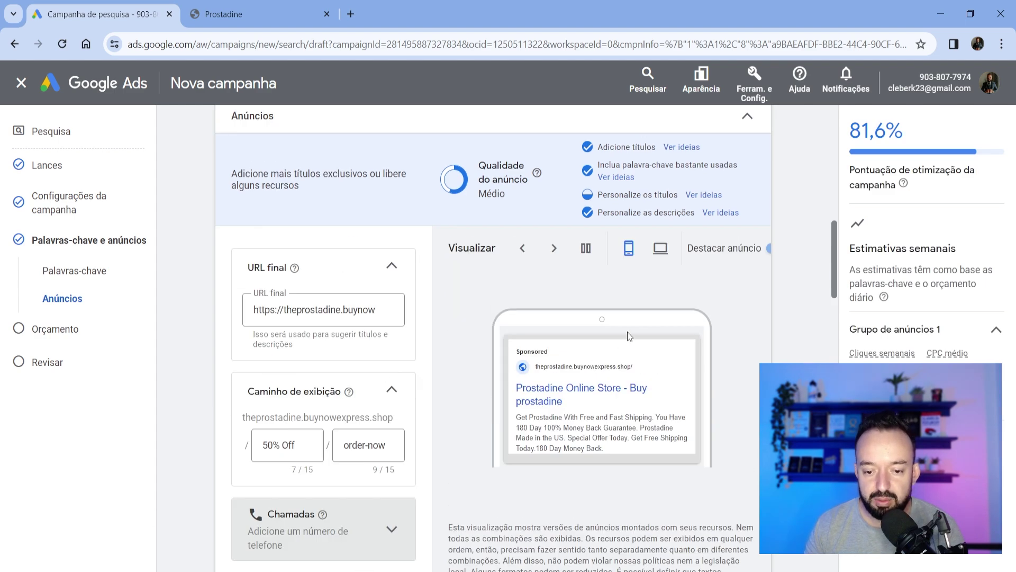
Examine the ad's headlines one by one, from "Buy prostadine" to "6 Bottle - for only $49 Each"
scroll(466, 371, down, 7)
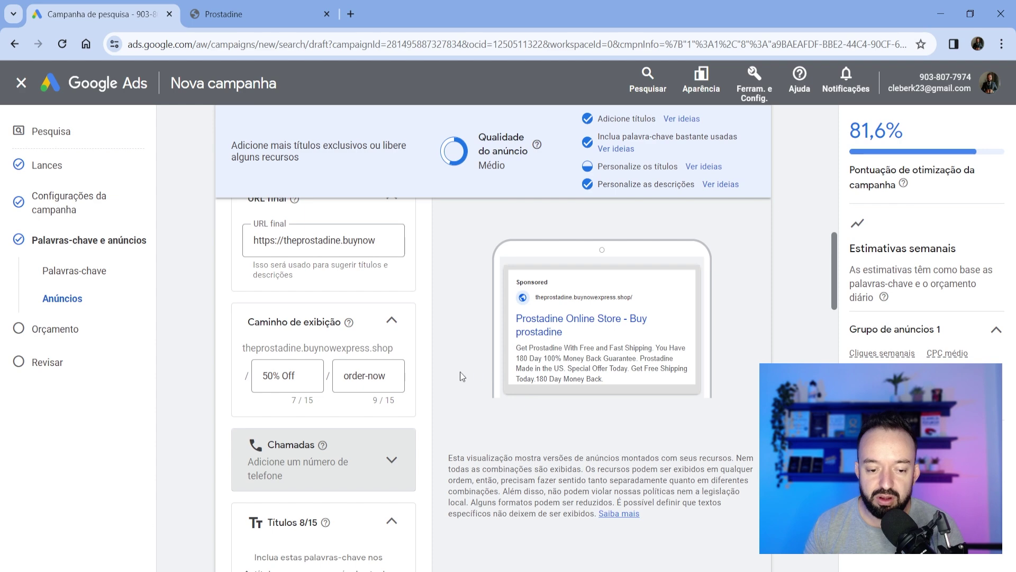
scroll(383, 376, down, 1)
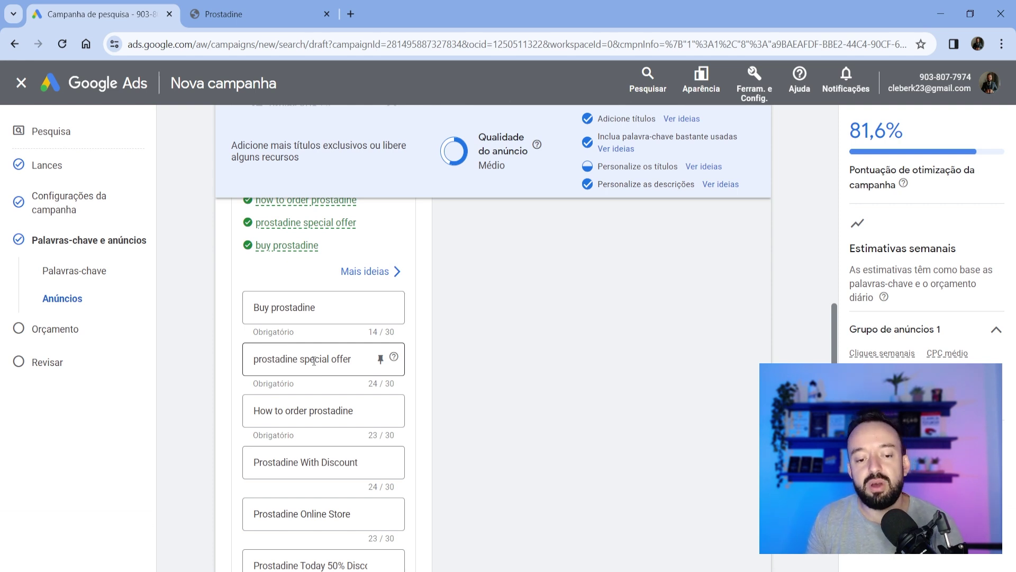
scroll(312, 413, down, 1)
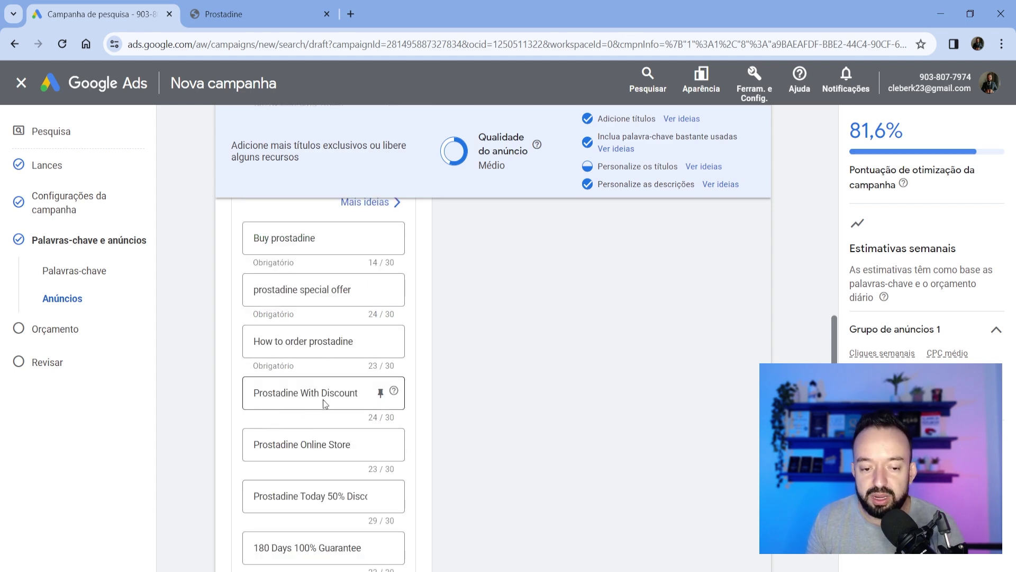
scroll(284, 442, down, 1)
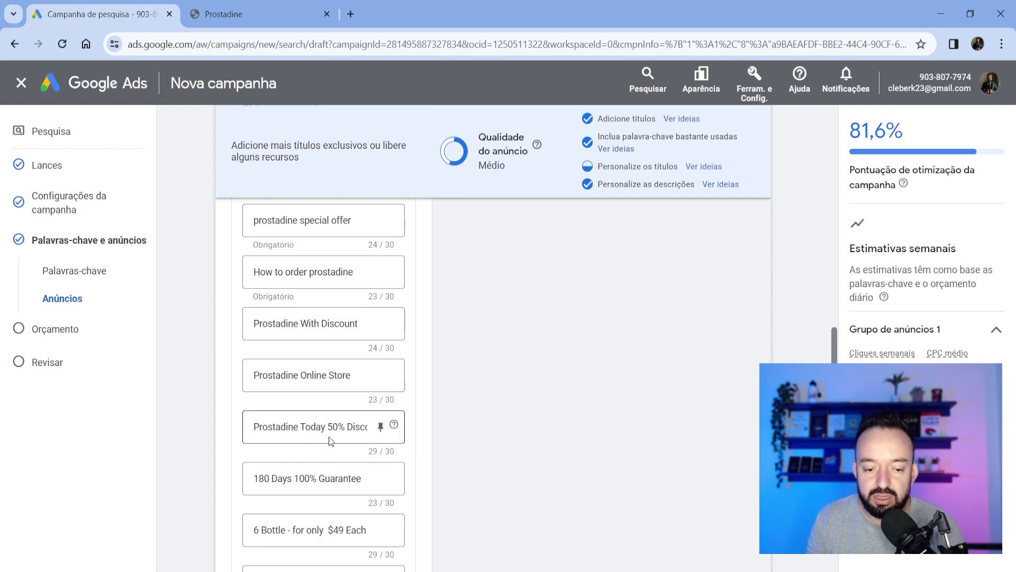
scroll(335, 433, down, 1)
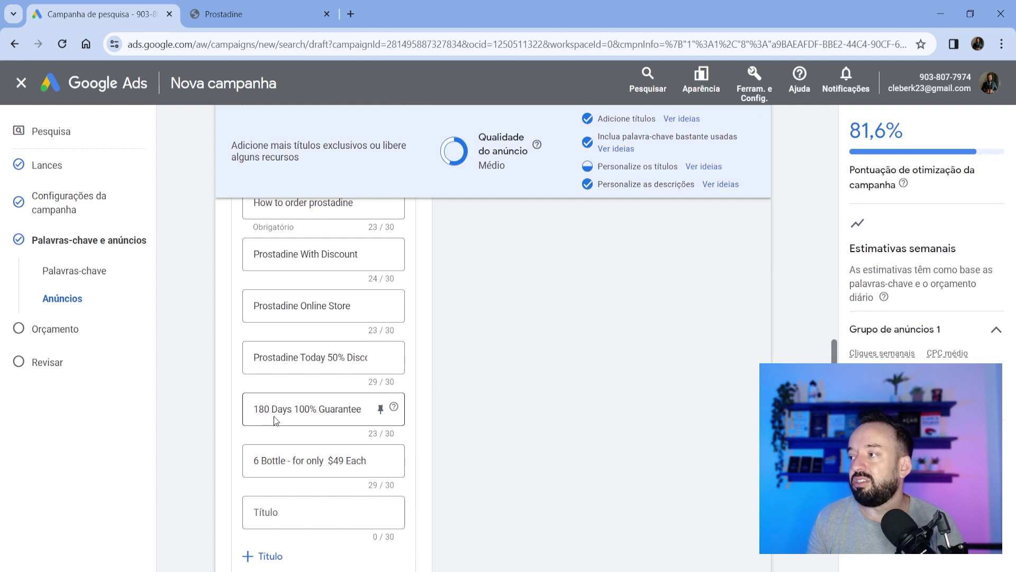
scroll(338, 412, down, 1)
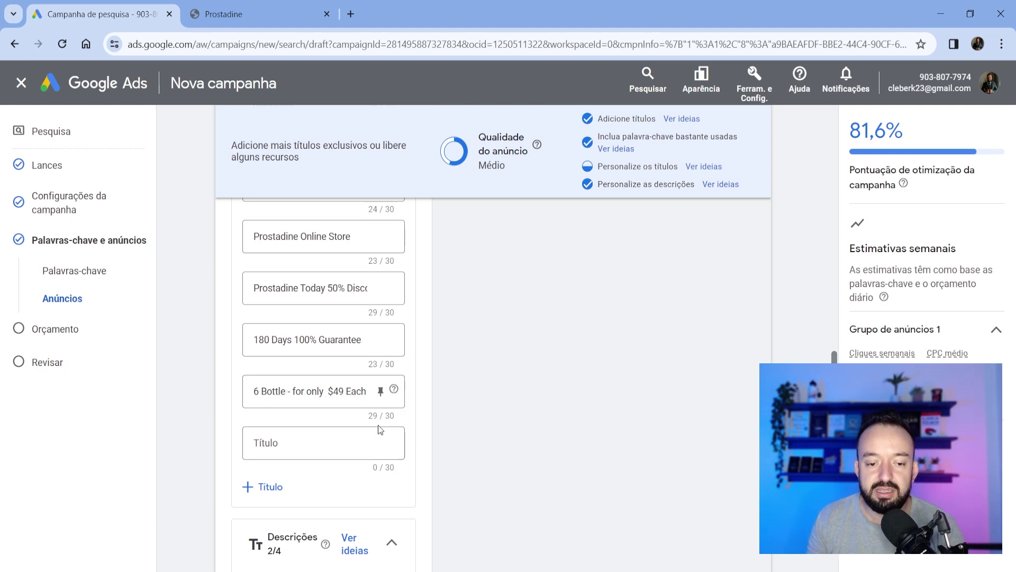
scroll(366, 432, up, 1)
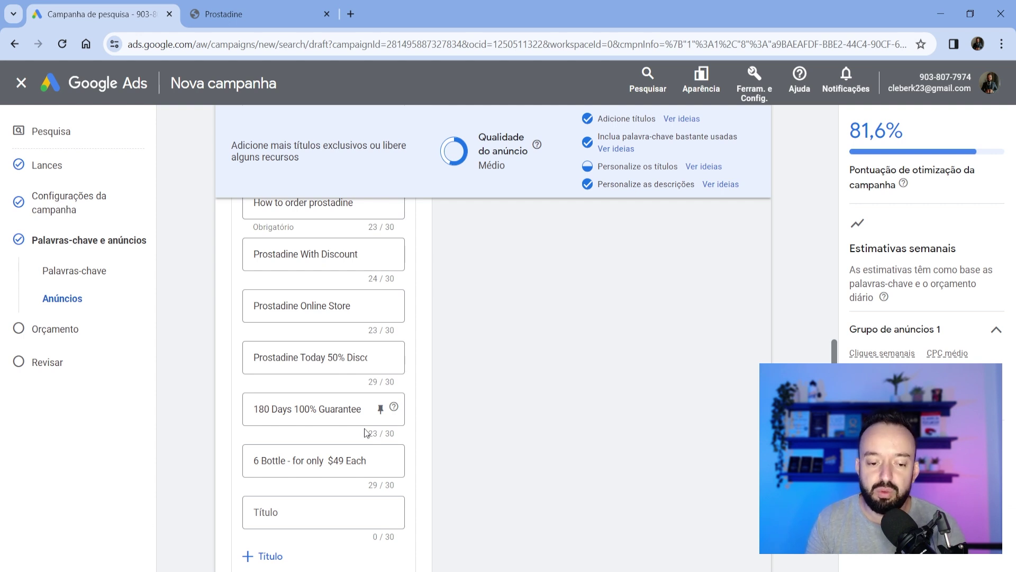
scroll(365, 432, up, 5)
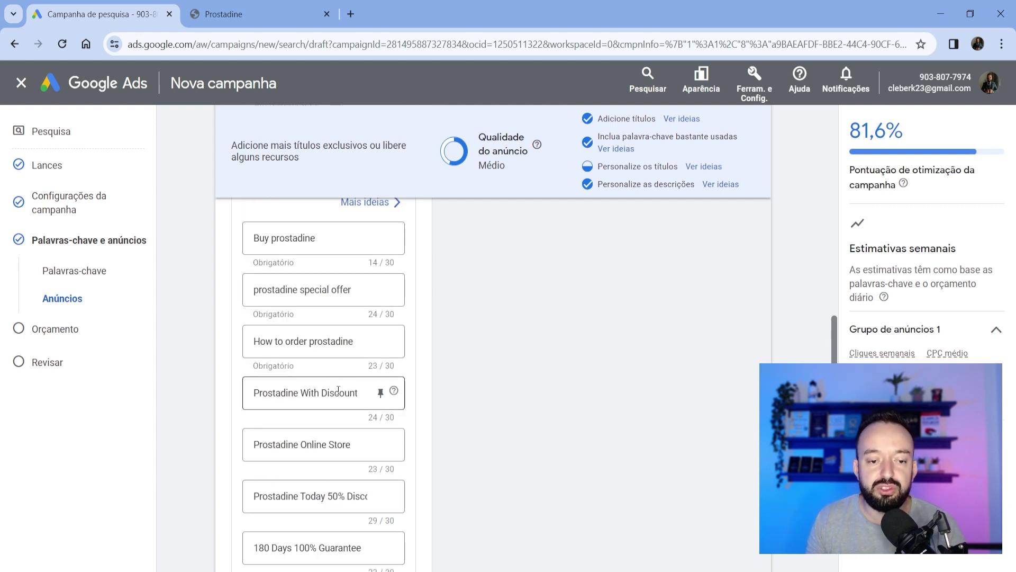
Translate the ad's first description from English to Portuguese with Google's translator, and return to the ad in Google Ads
scroll(342, 367, down, 10)
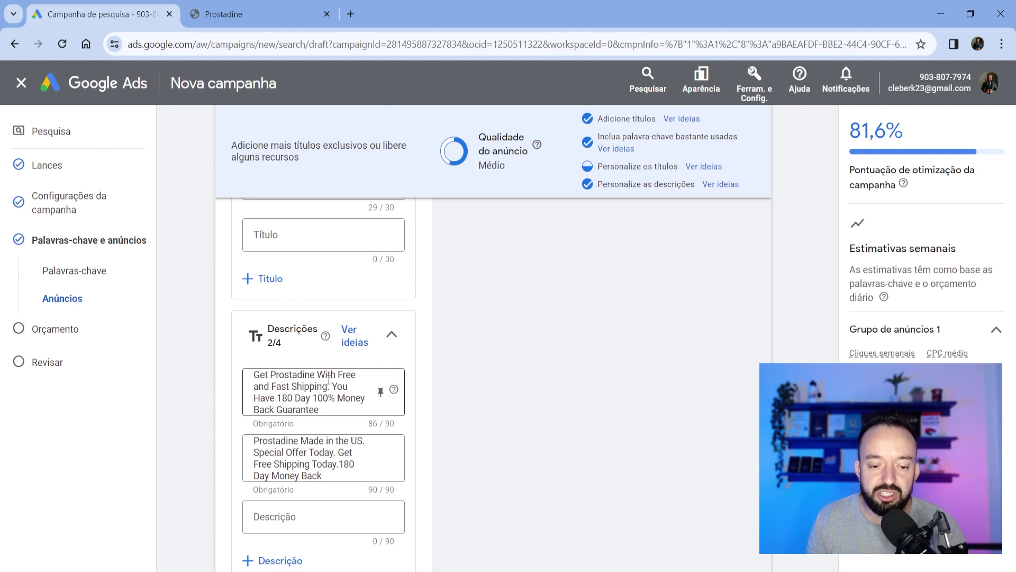
mouse_move(269, 381)
mouse_down()
mouse_move(319, 411)
mouse_move(253, 379)
mouse_up()
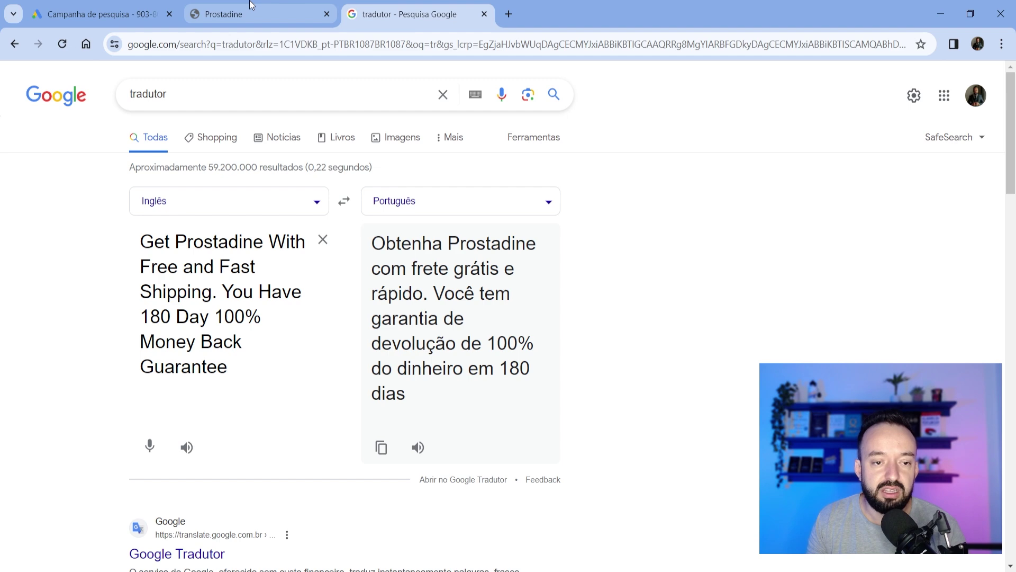
click(127, 16)
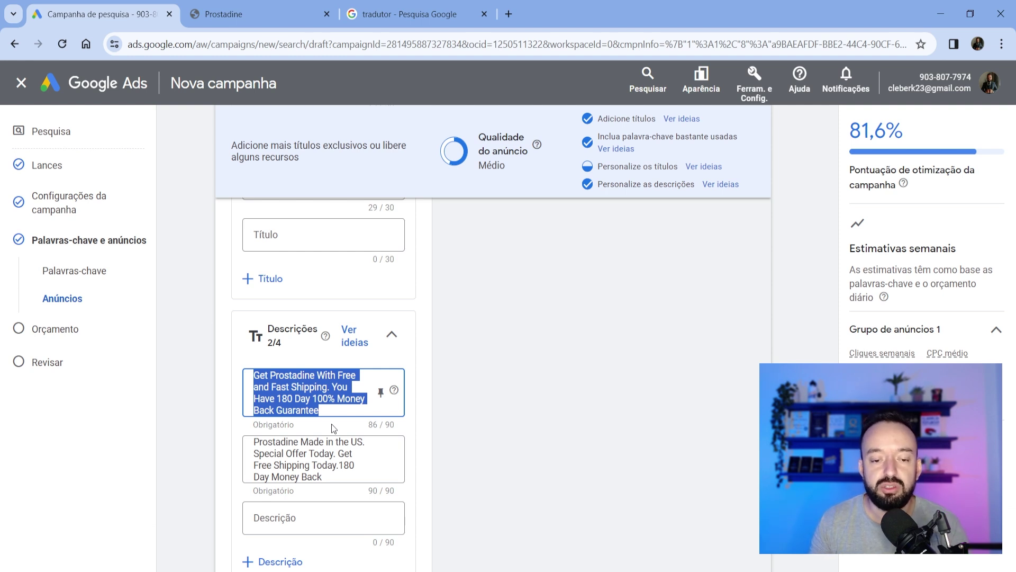
click(435, 318)
Recheck the ad's quality rating, headlines, descriptions and remaining asset sections through to the end of the ad form
scroll(418, 339, up, 3)
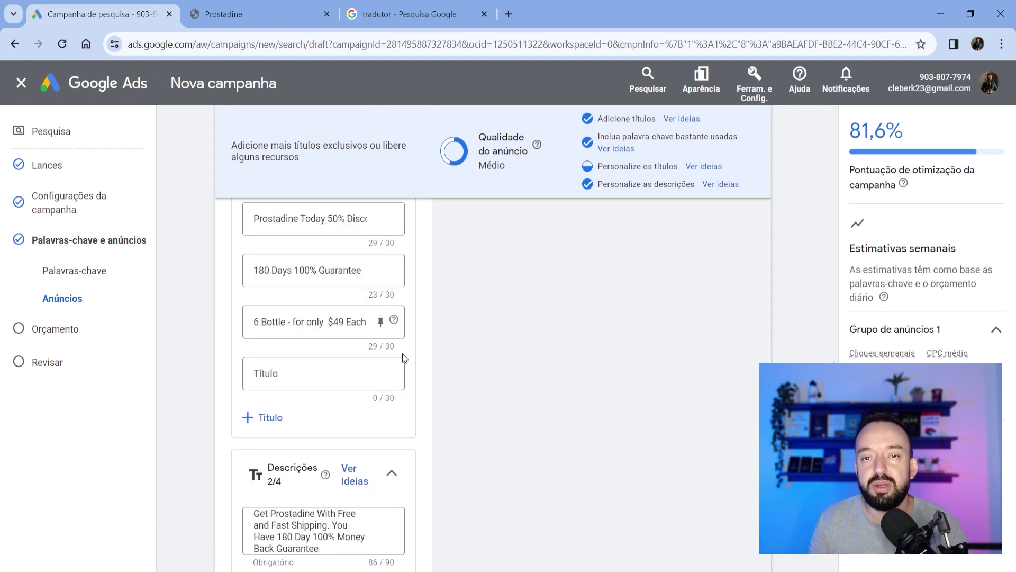
scroll(401, 352, up, 1)
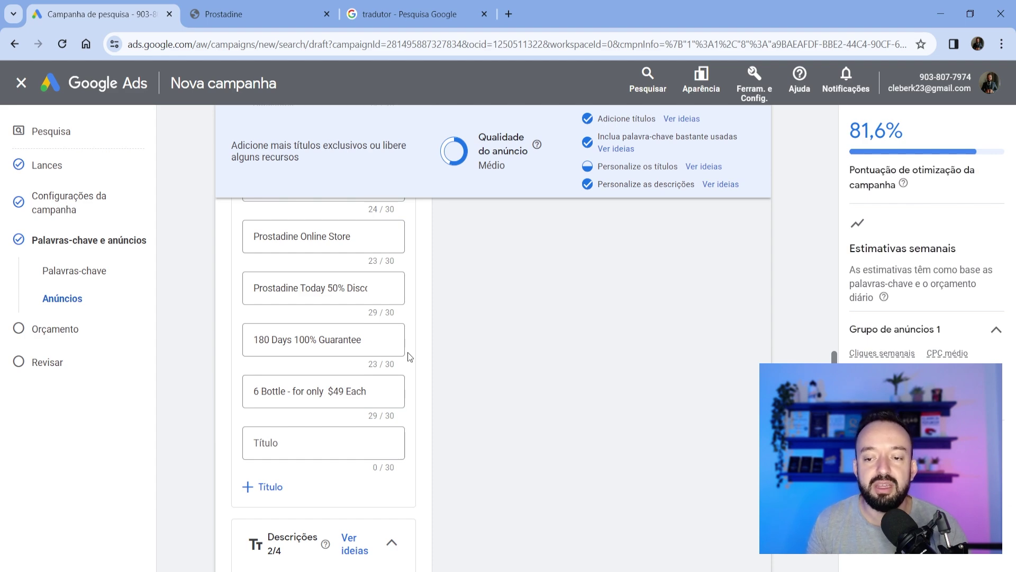
scroll(406, 353, up, 15)
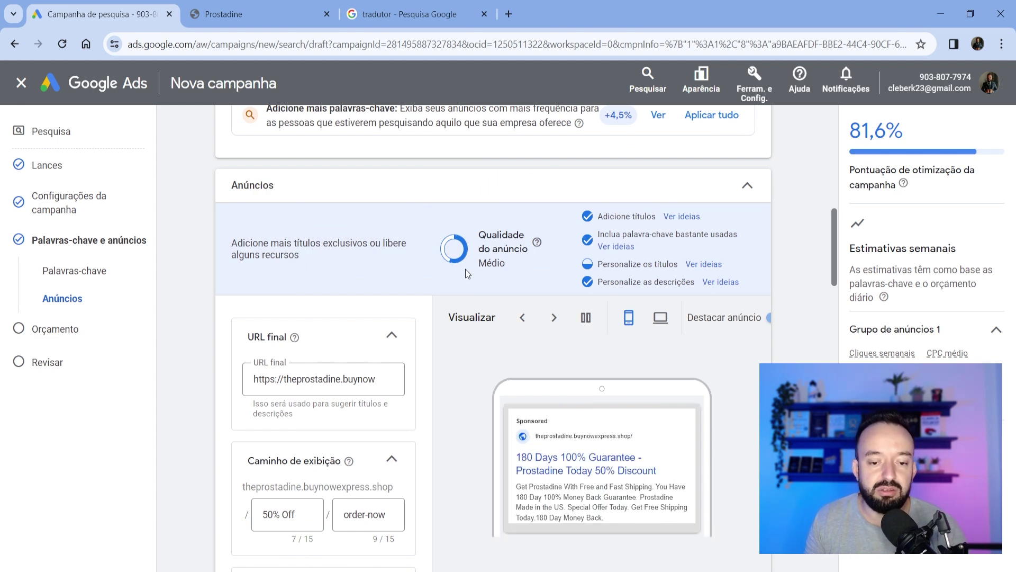
scroll(459, 278, down, 6)
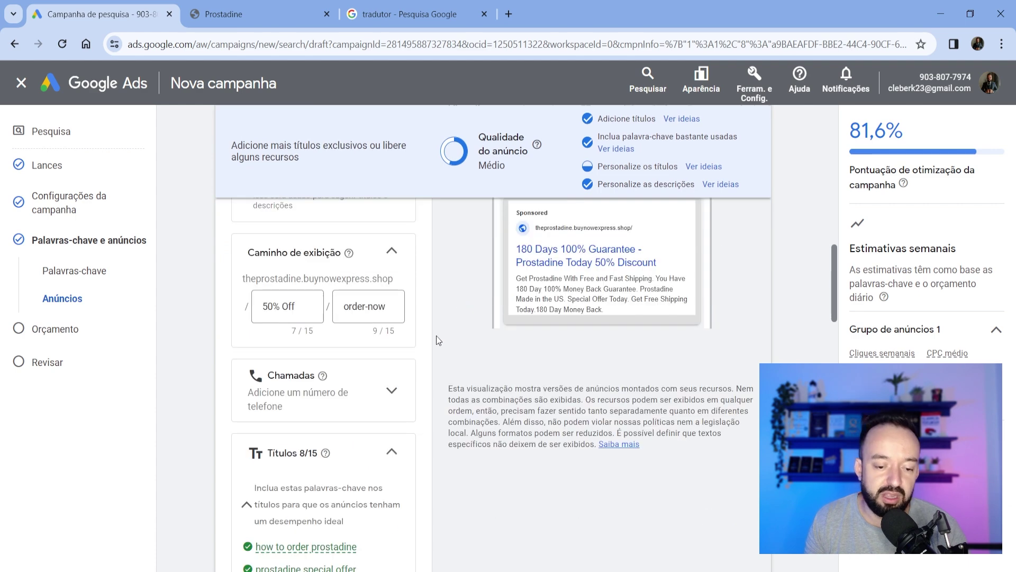
scroll(346, 429, down, 3)
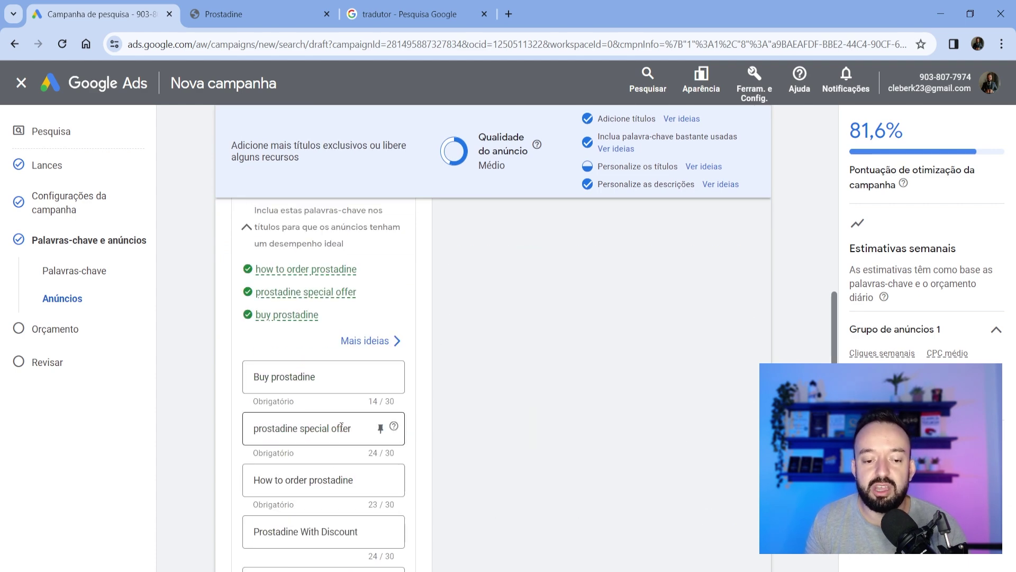
scroll(331, 442, down, 1)
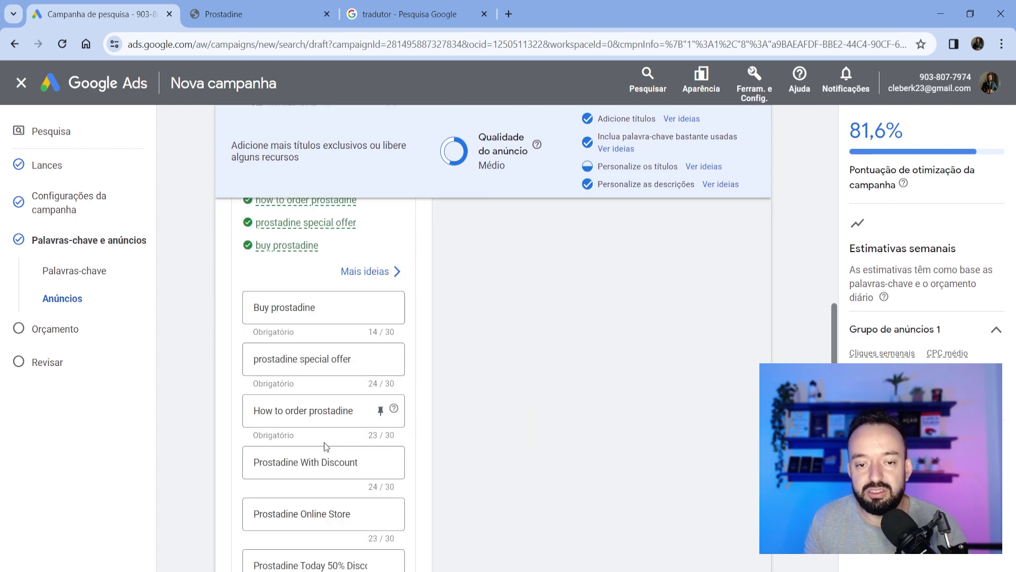
scroll(318, 450, down, 1)
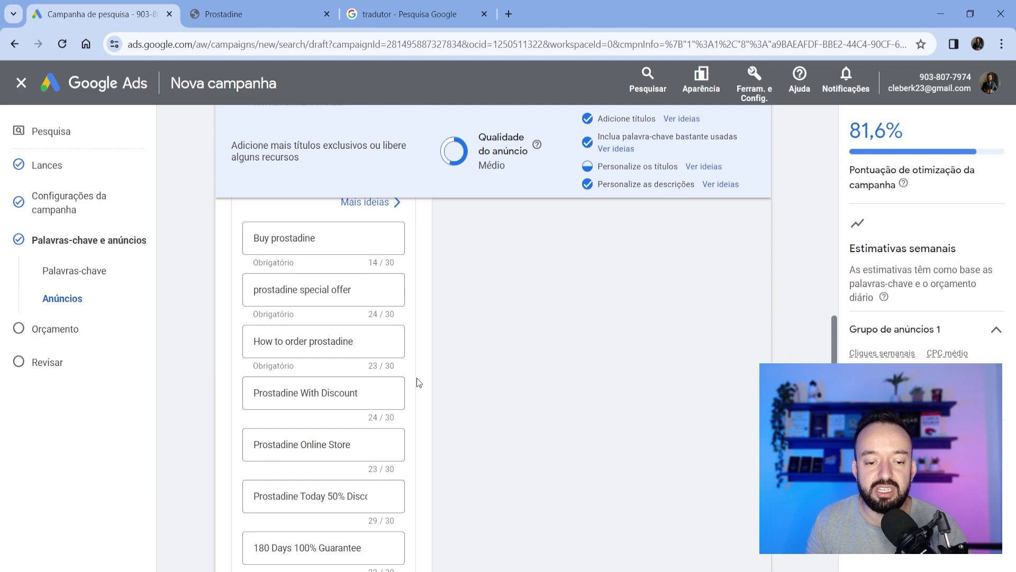
scroll(415, 376, down, 1)
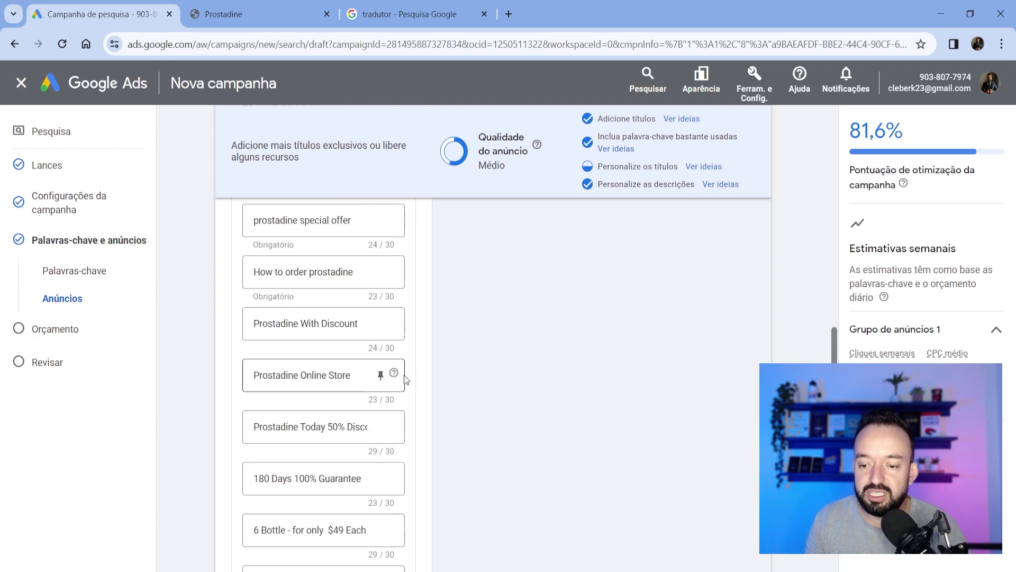
scroll(404, 375, down, 5)
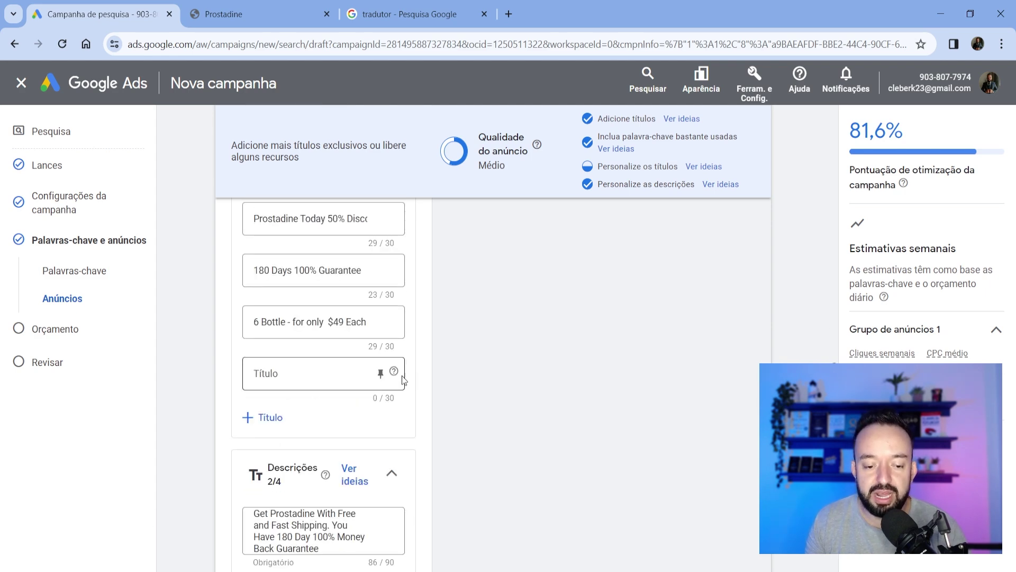
scroll(362, 381, down, 5)
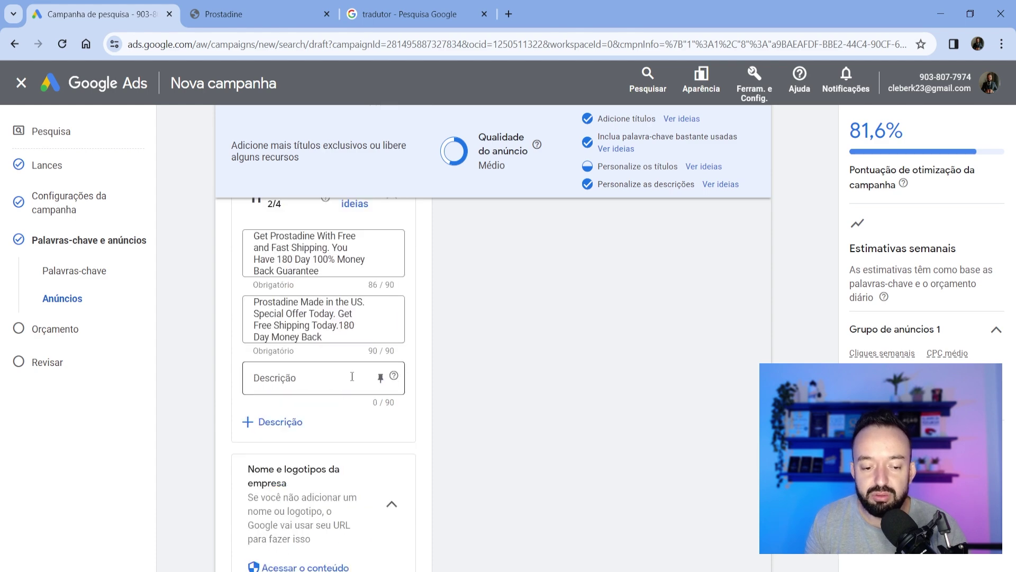
scroll(424, 358, down, 5)
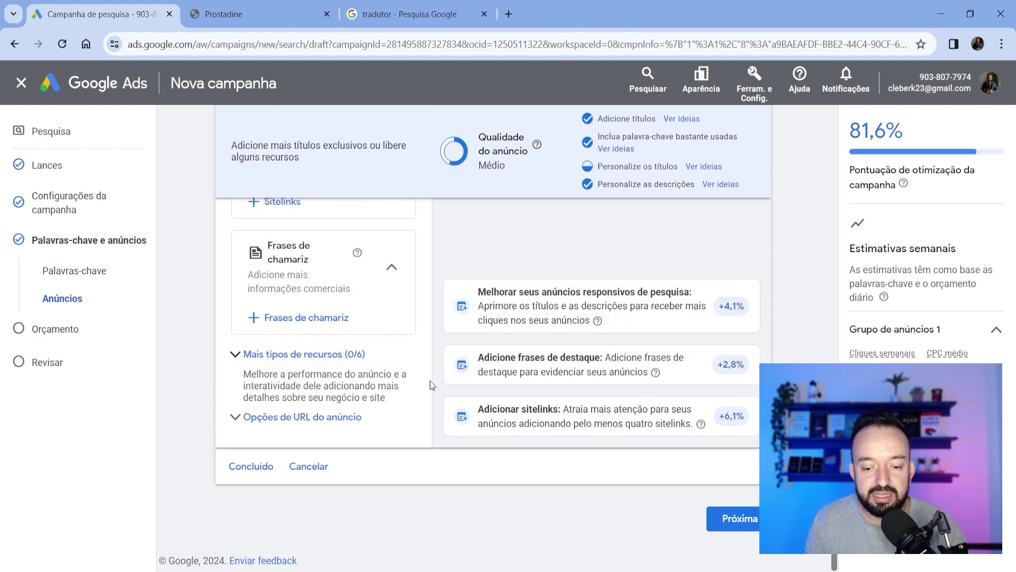
Continue to the budget, keep the recommended daily average of R$ 386,32, and publish the campaign after its review
click(726, 519)
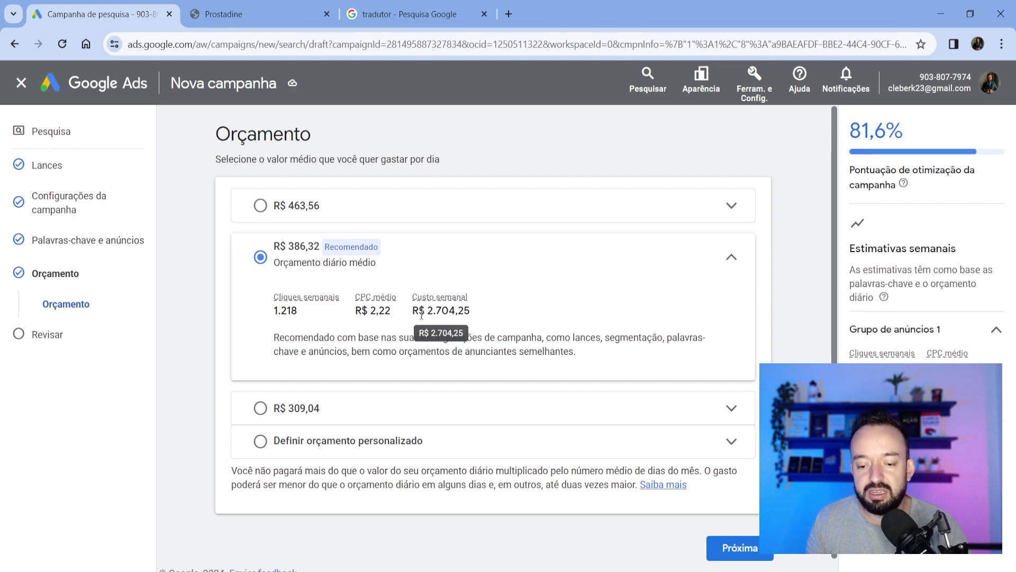
scroll(434, 317, down, 1)
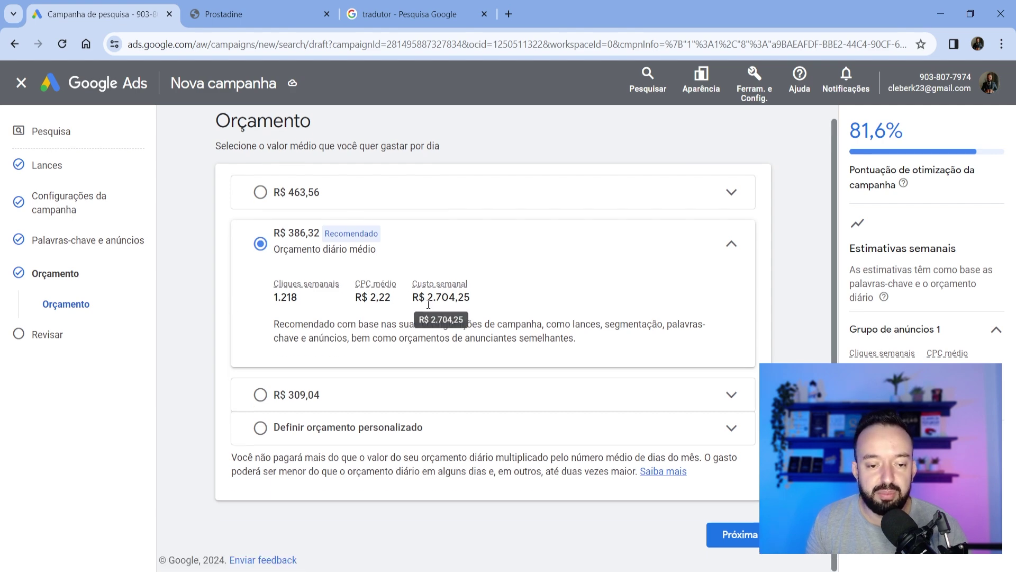
click(740, 535)
scroll(630, 390, down, 5)
scroll(630, 390, up, 8)
click(710, 148)
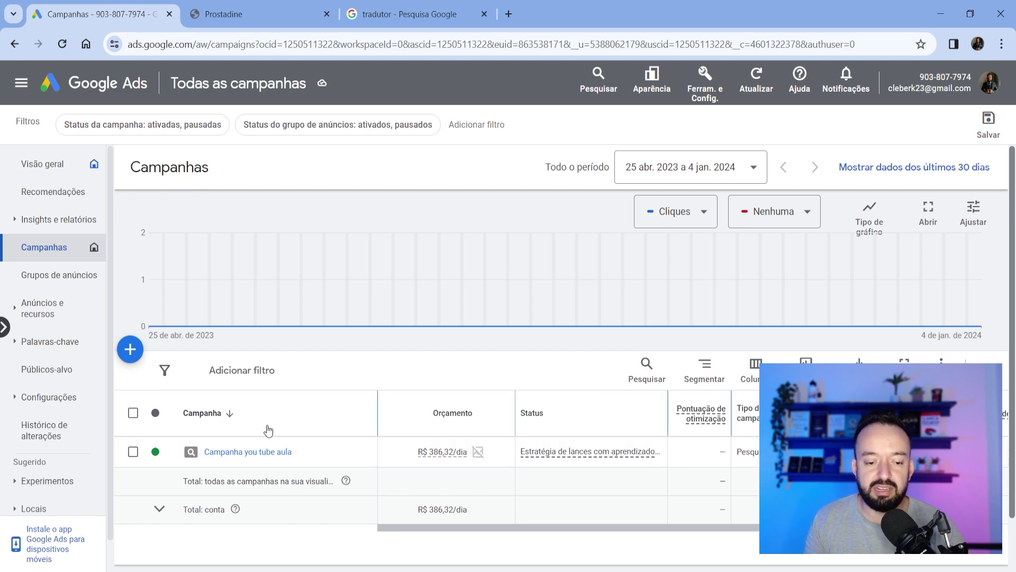
Change the bidding strategy of Campanha you tube aula to CPC manual, optimised for conversions with enhanced CPC, and save it
click(240, 453)
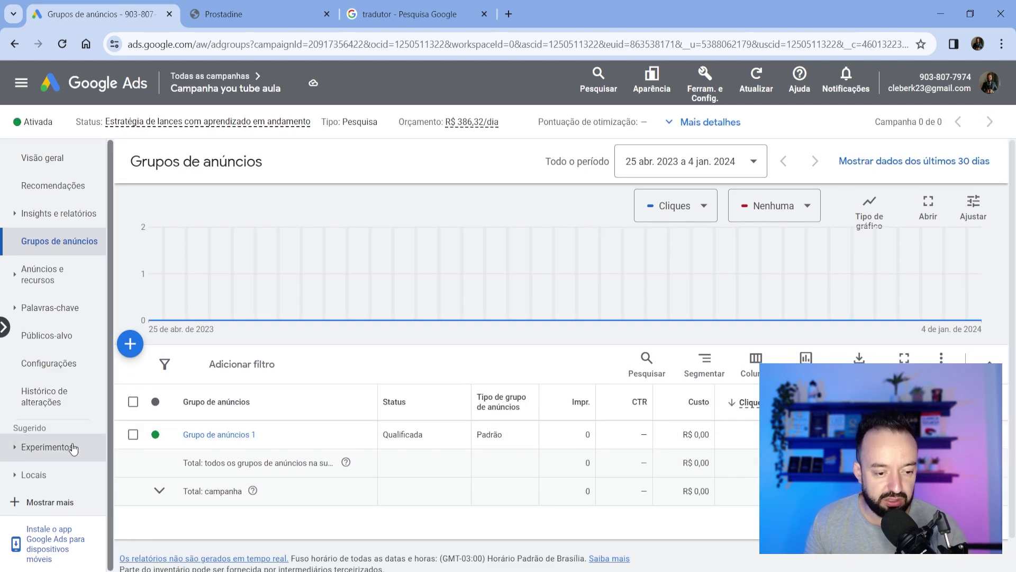
click(48, 363)
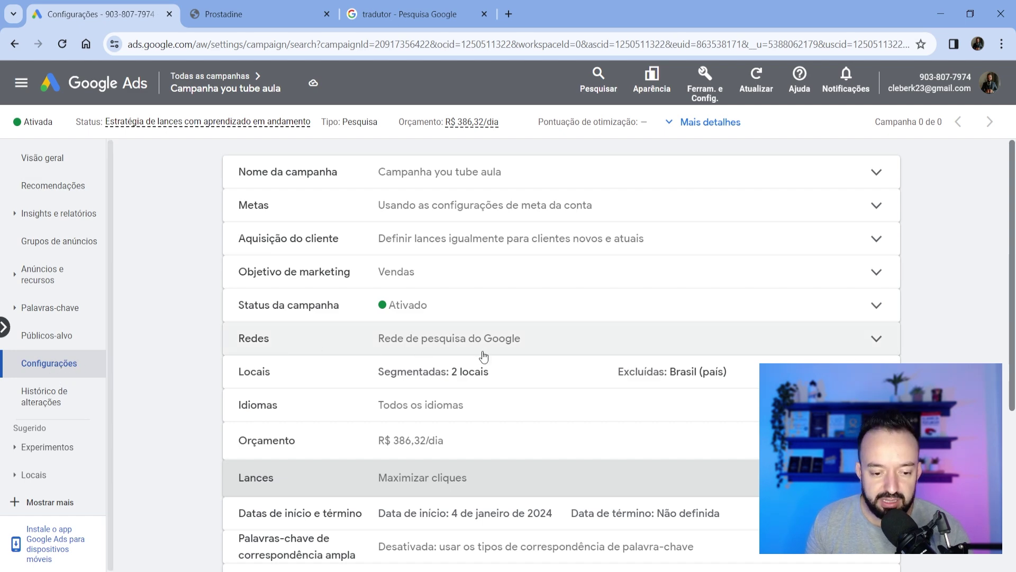
scroll(506, 371, down, 1)
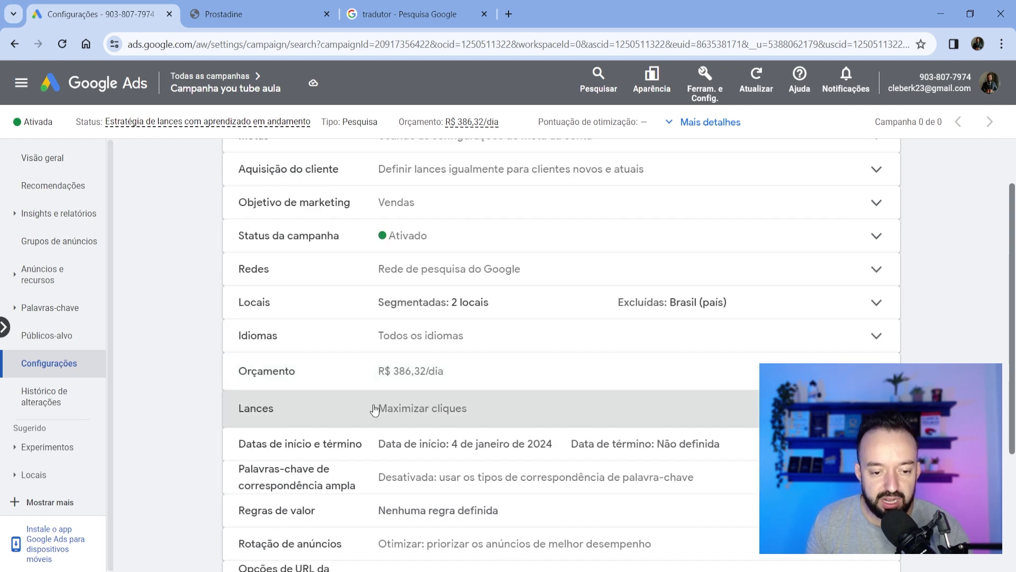
click(540, 412)
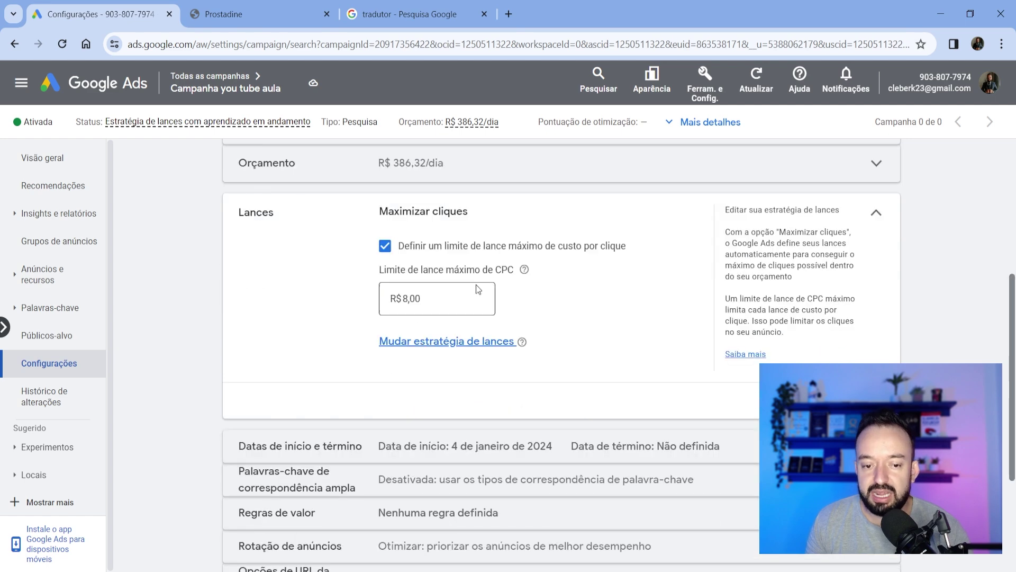
click(471, 341)
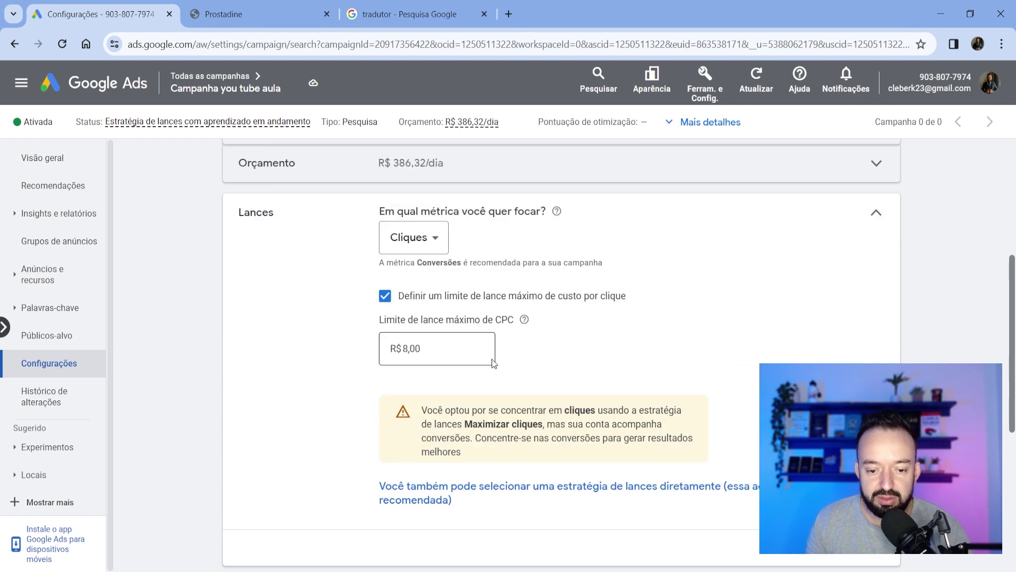
scroll(507, 371, down, 1)
click(499, 417)
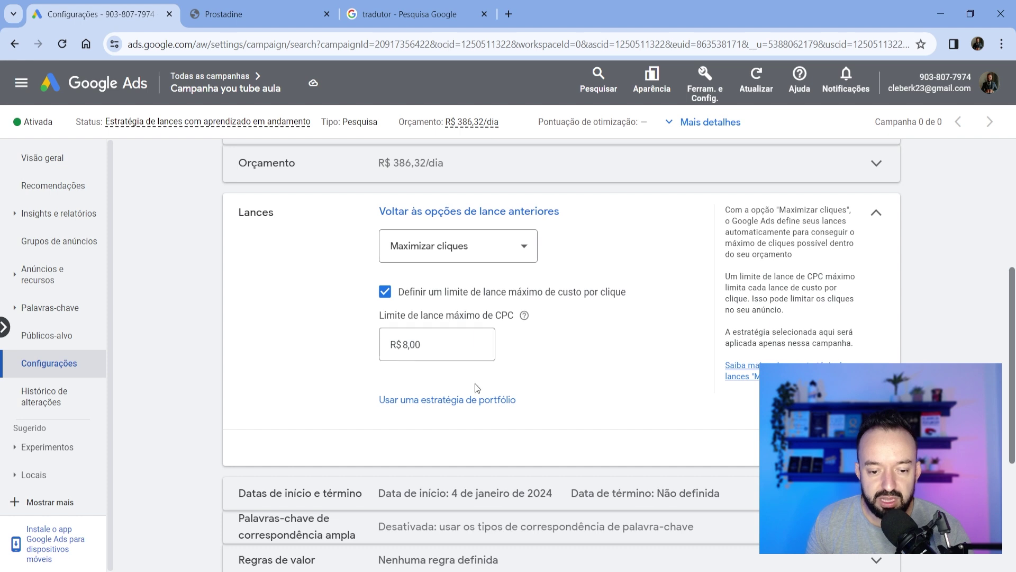
click(503, 256)
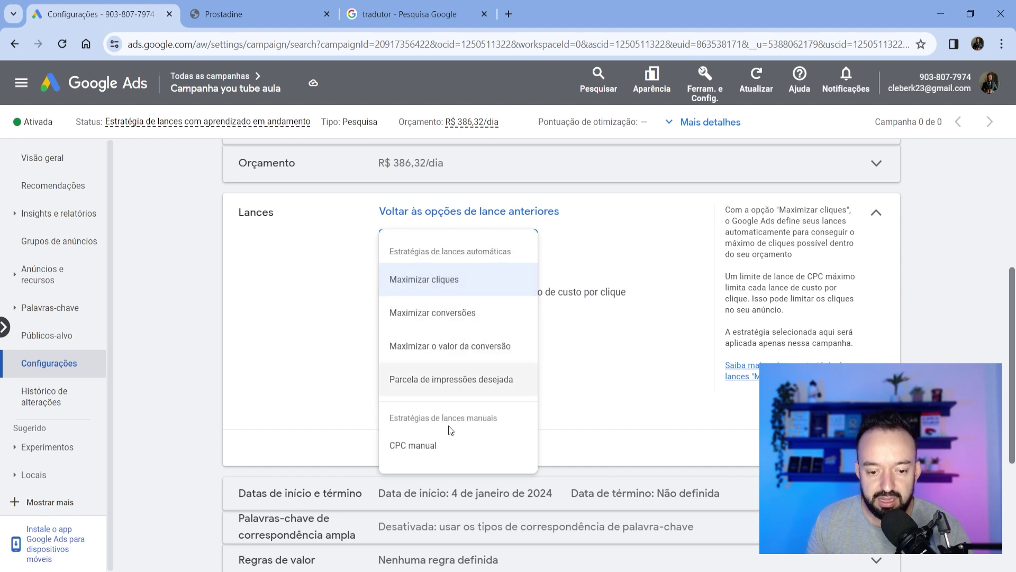
click(435, 448)
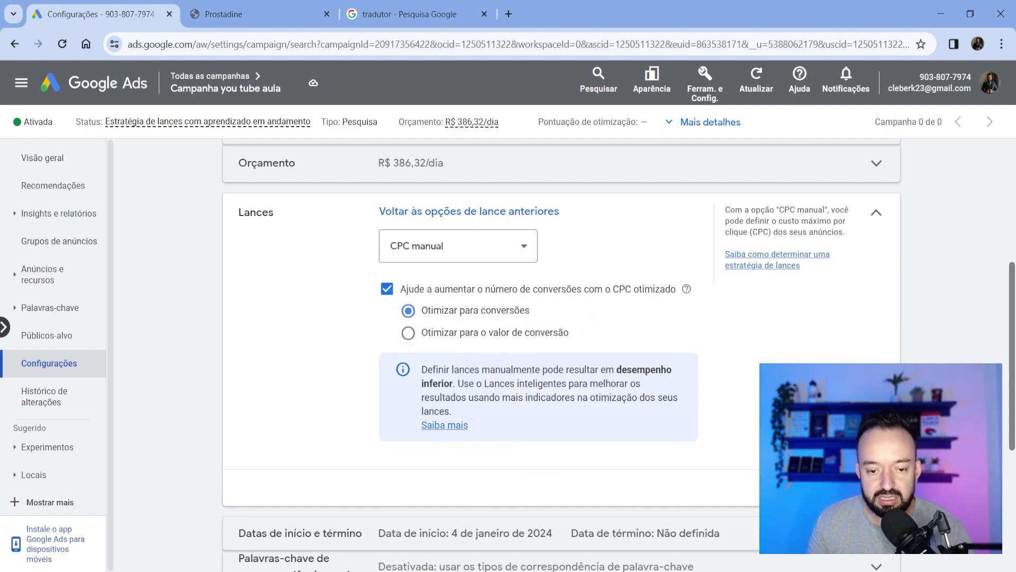
click(858, 487)
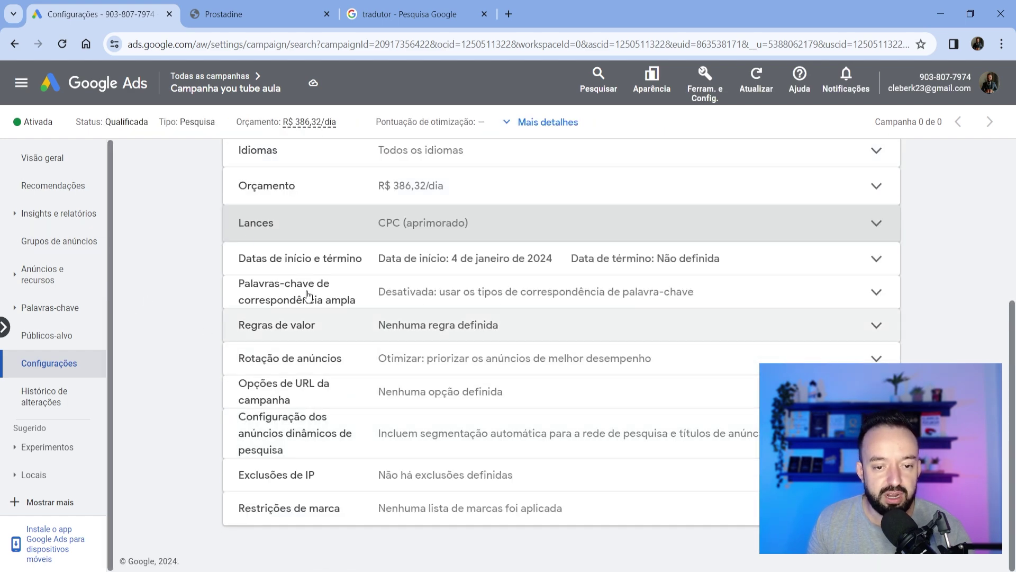
Set the maximum CPC of Grupo de anúncios 1 to R$ 8,00 in its settings and save the bid
scroll(392, 295, up, 10)
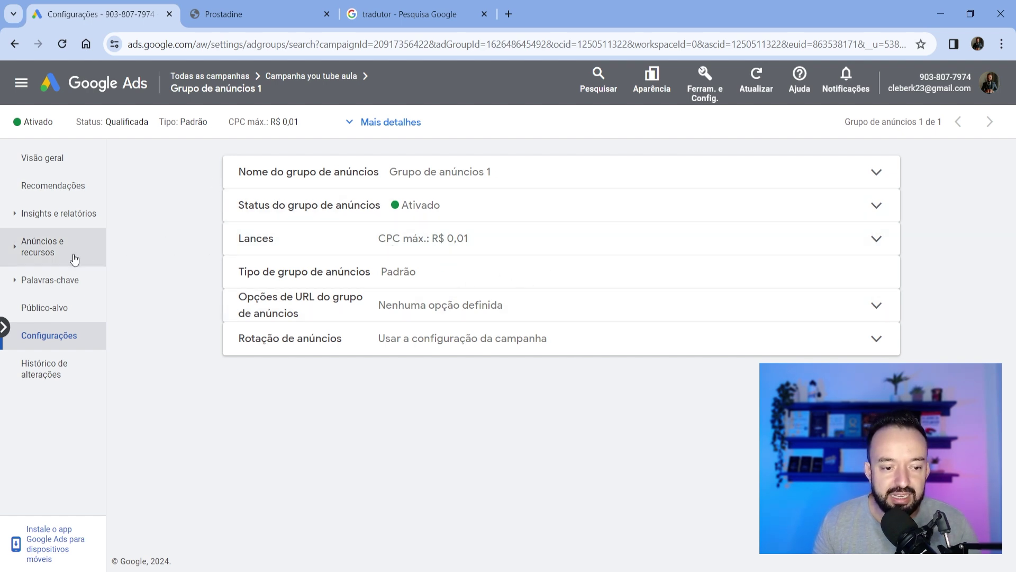
click(495, 245)
click(451, 288)
drag(451, 288, 406, 292)
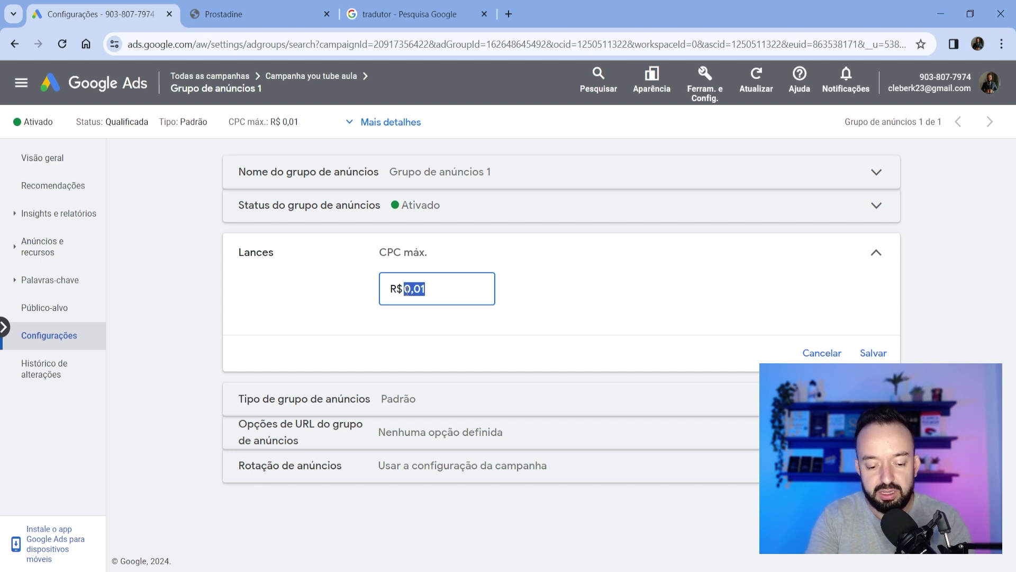
text(8)
key(BackSpace)
text(8)
click(442, 350)
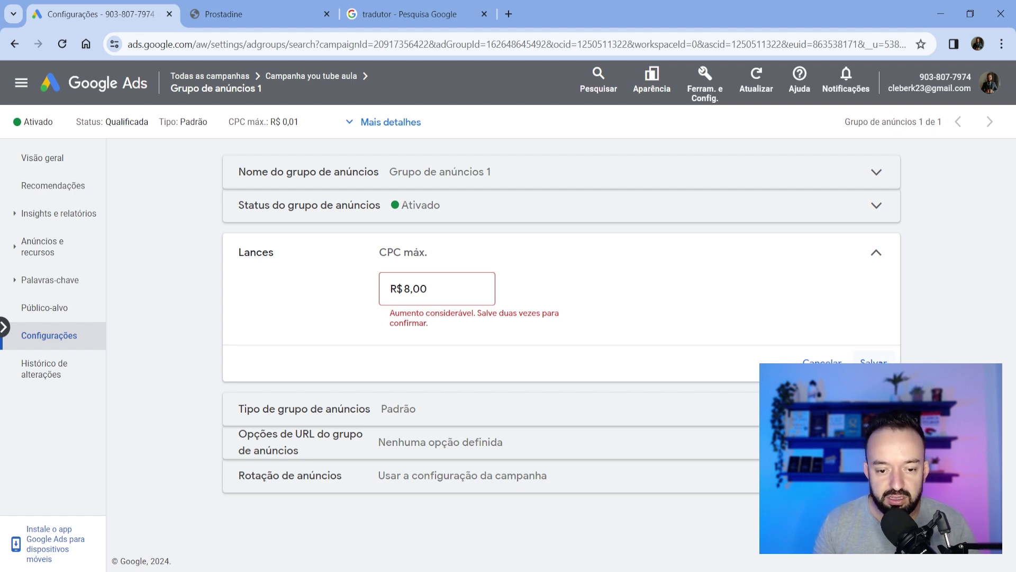
click(874, 363)
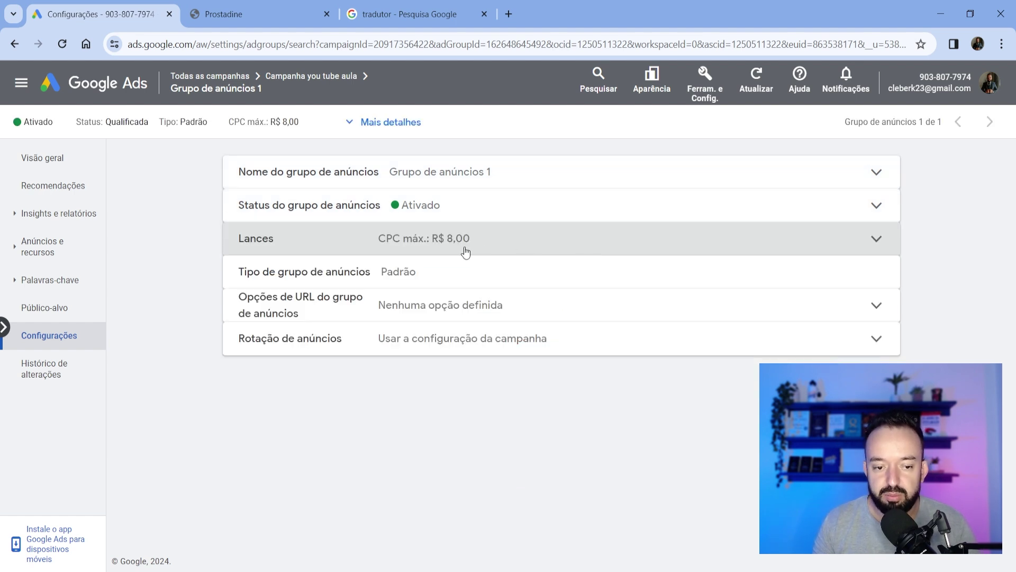
click(503, 253)
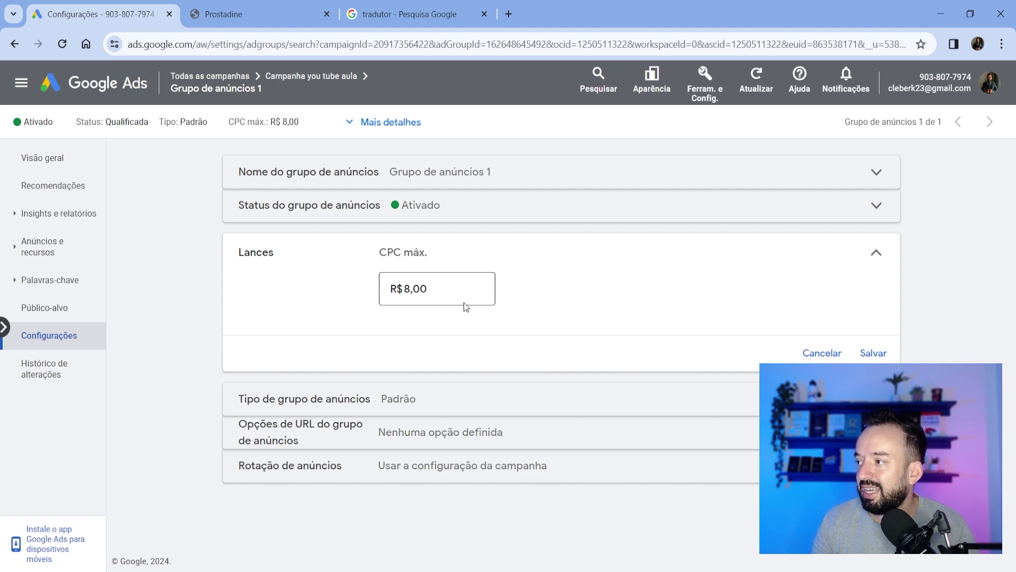
click(872, 353)
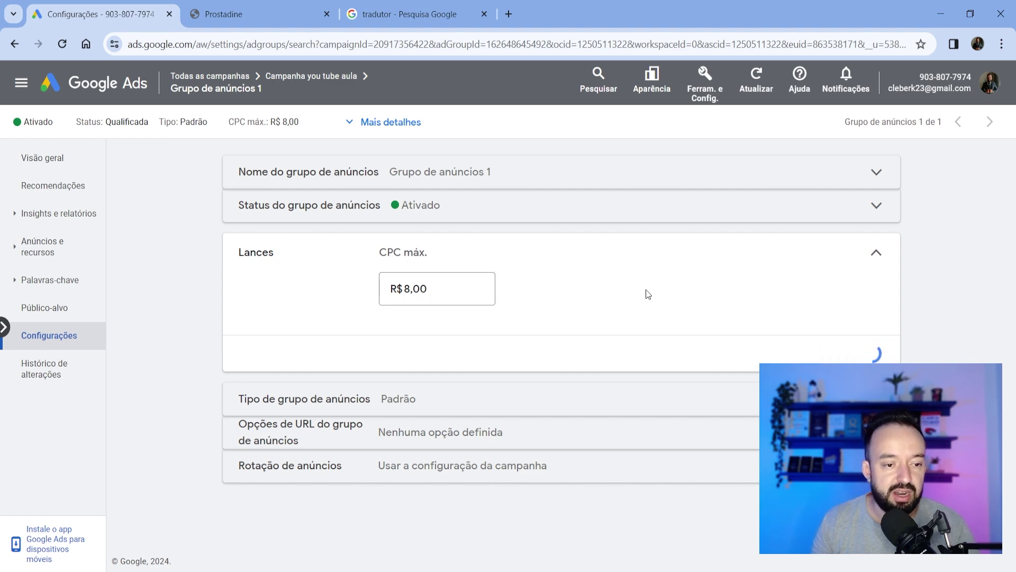
Examine the default maximum CPC in the ad group list, and the bid and status of each search keyword in Grupo de anúncios 1
click(50, 99)
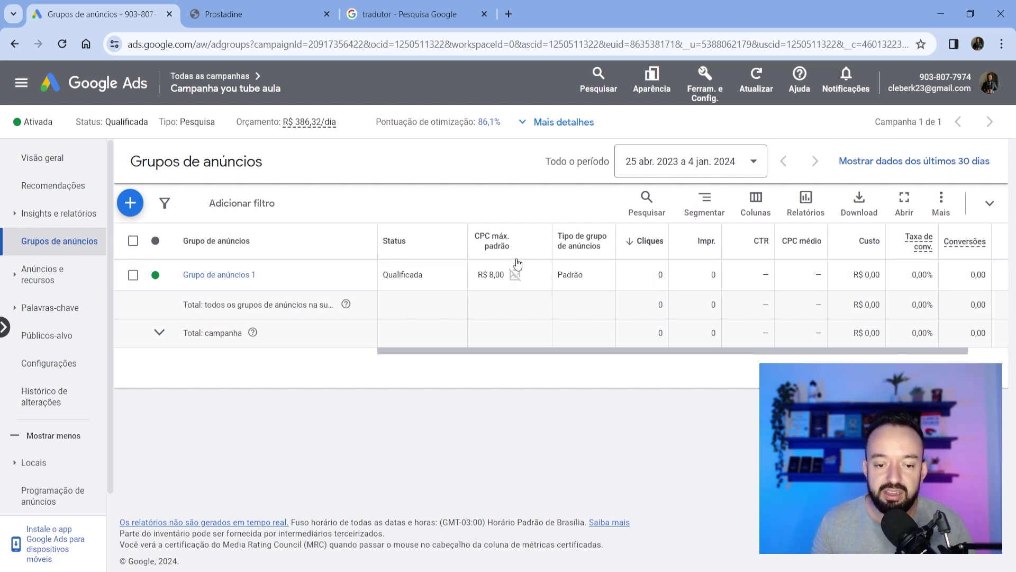
mouse_move(514, 282)
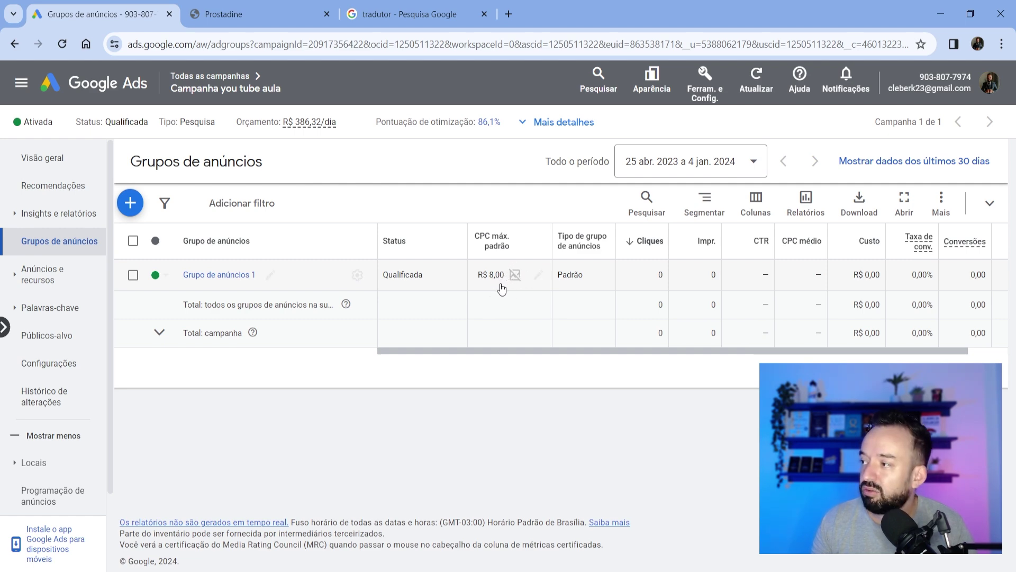
click(229, 276)
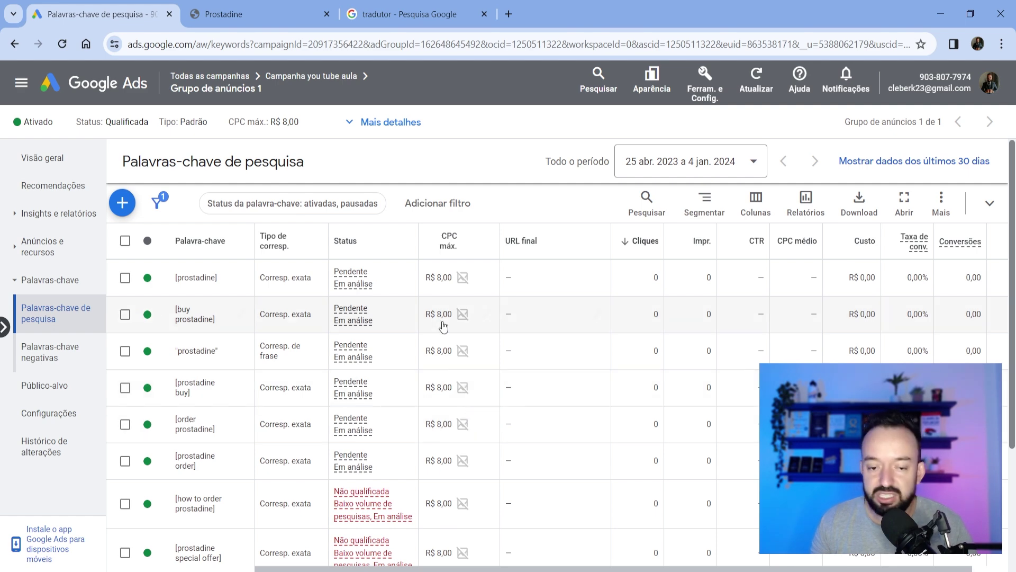
scroll(455, 370, down, 3)
scroll(465, 392, up, 3)
mouse_move(464, 397)
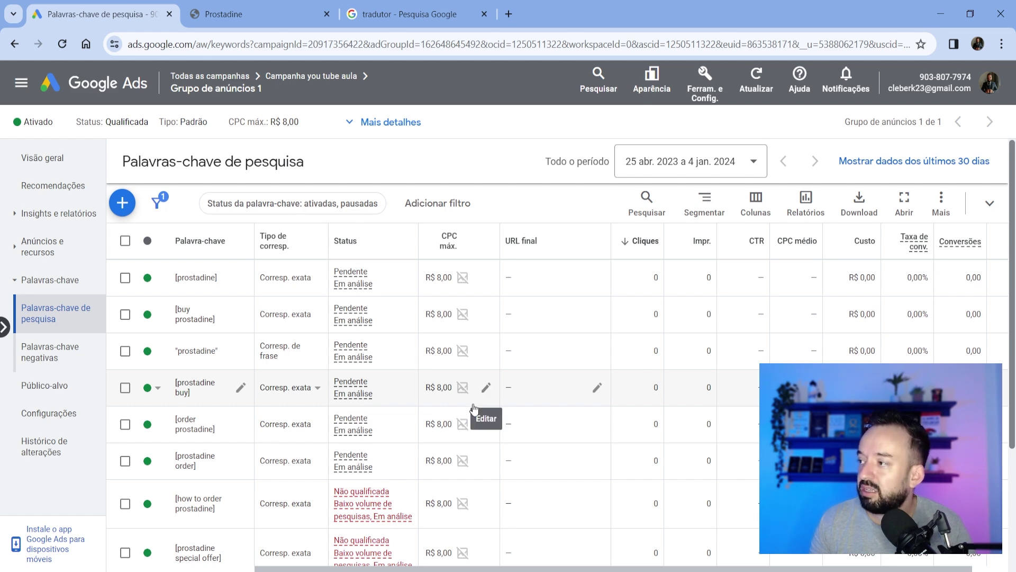
scroll(471, 408, down, 1)
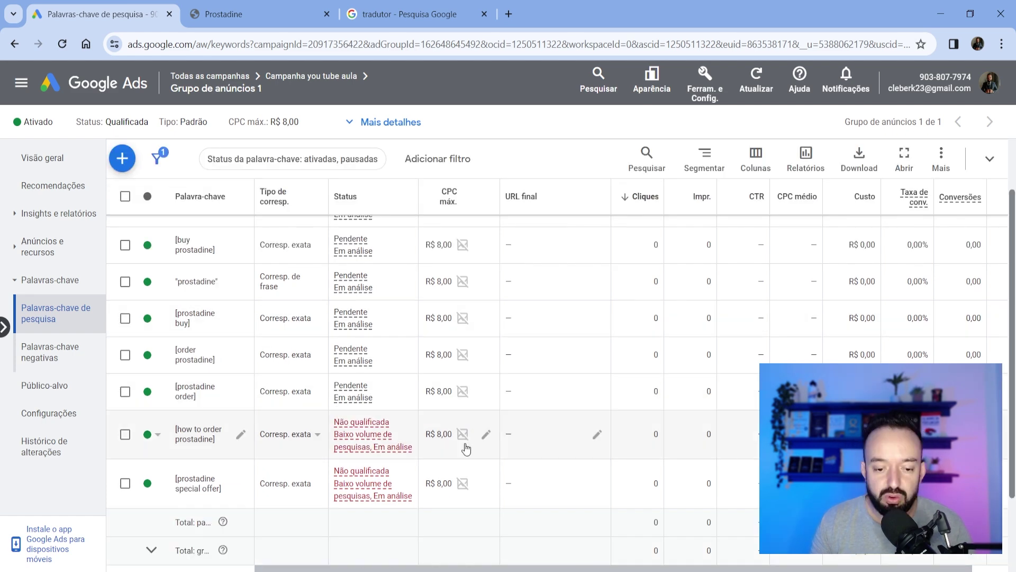
scroll(466, 423, up, 1)
scroll(462, 450, down, 2)
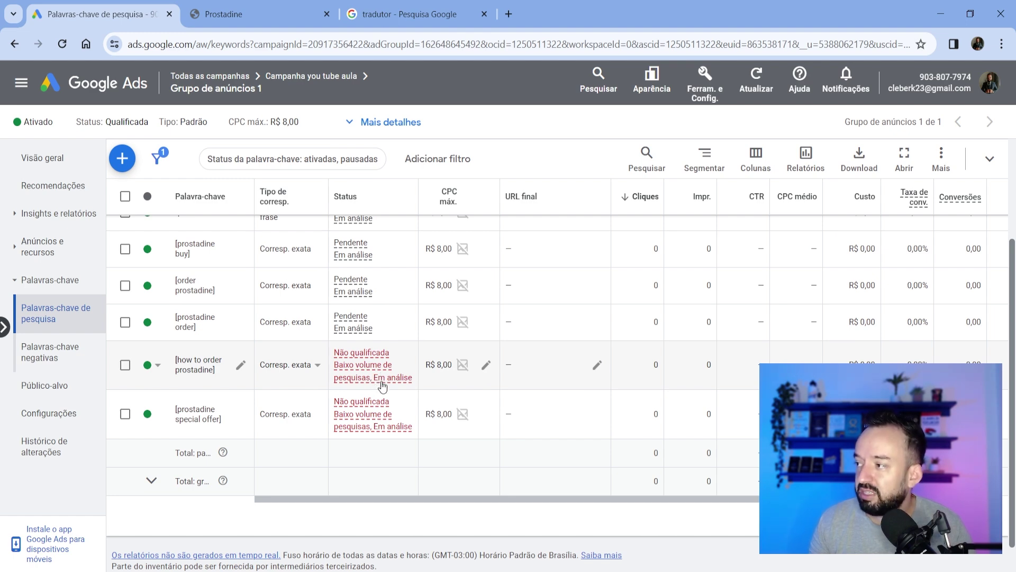
scroll(383, 388, up, 5)
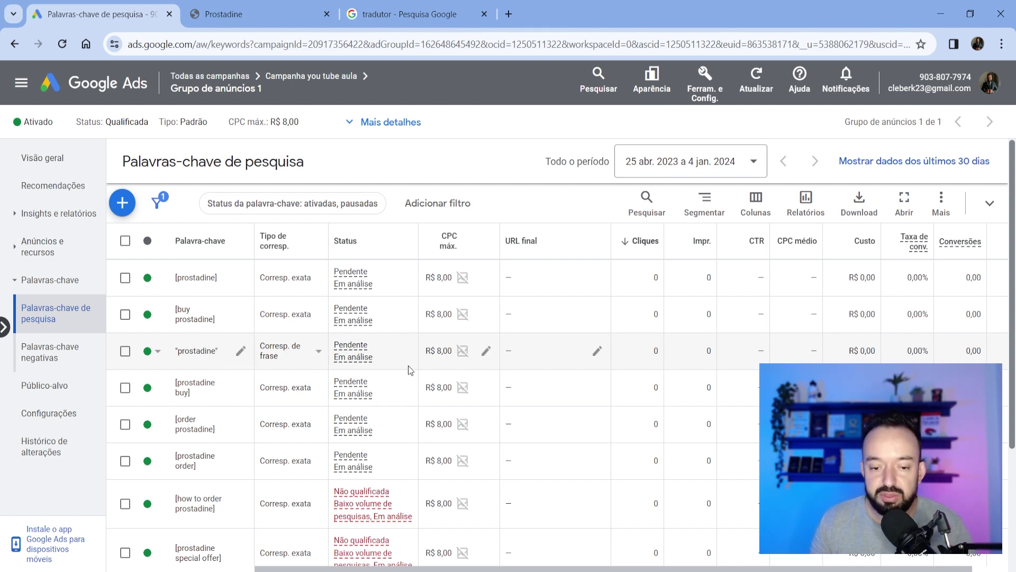
Set a specific maximum CPC of R$ 12,00 for the keyword [order prostadine] and save it
scroll(391, 378, down, 2)
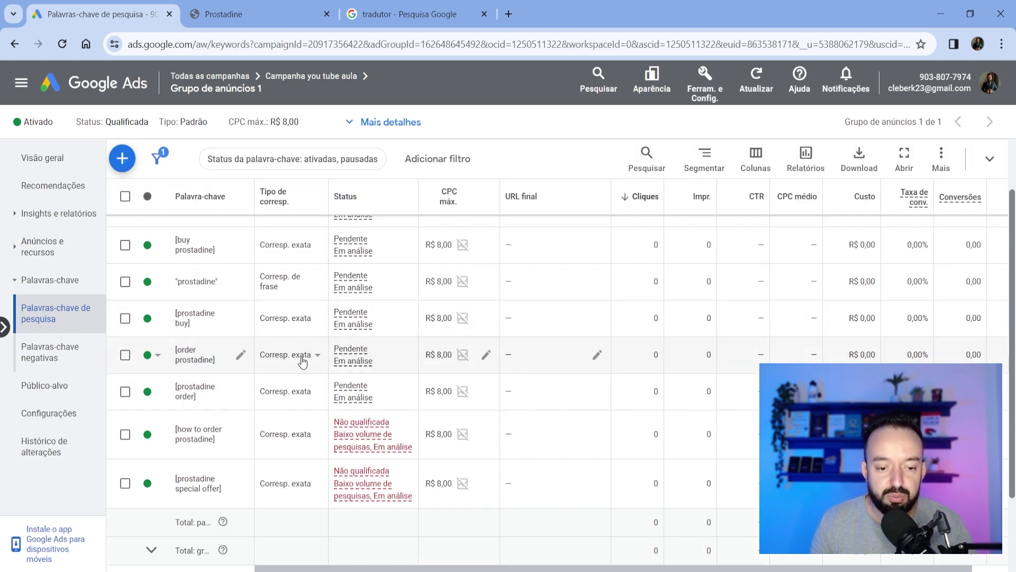
click(486, 355)
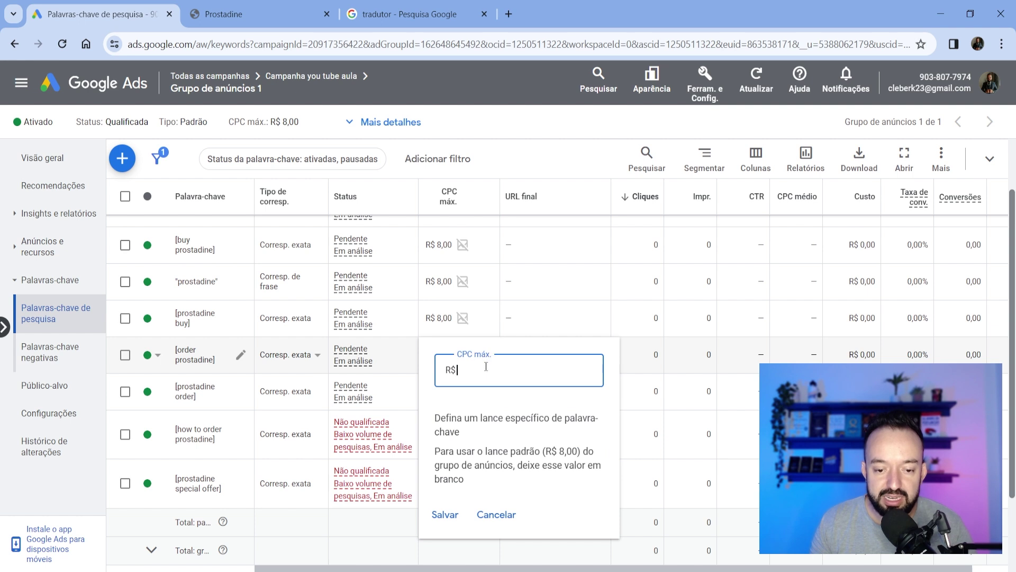
text(12)
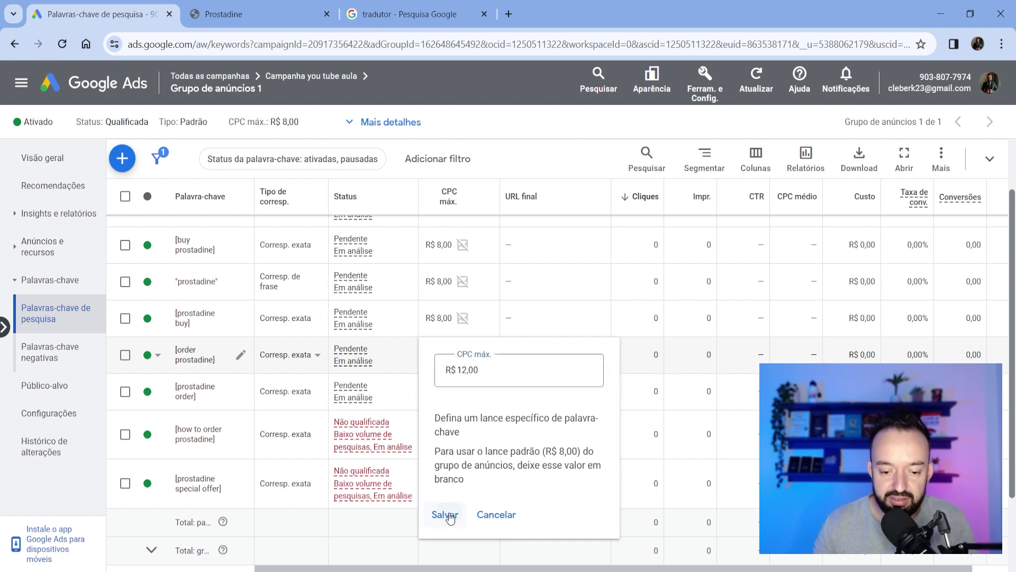
click(445, 514)
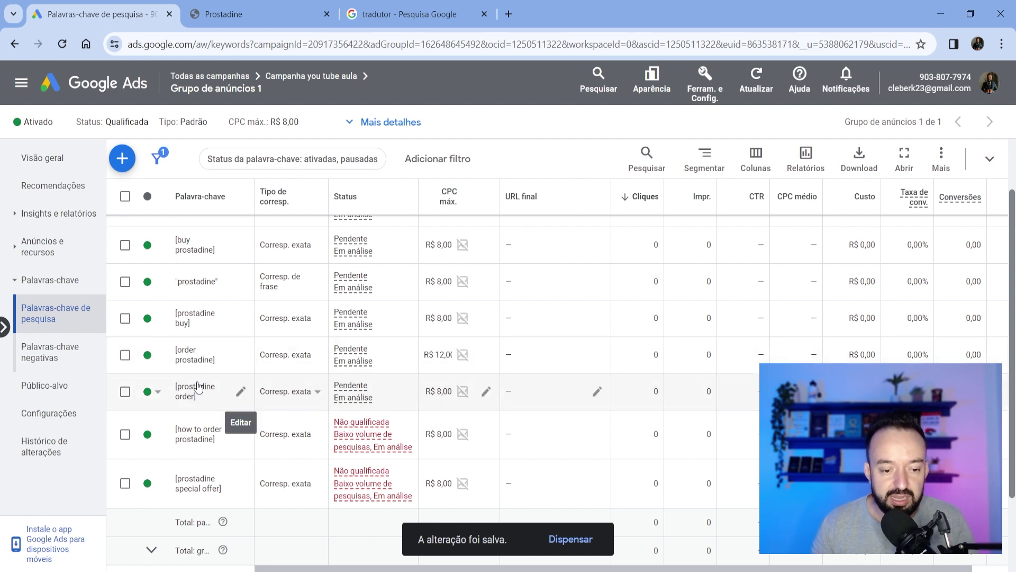
Set the maximum CPC to R$ 12 in bulk for the five keywords from [prostadine buy] to [prostadine special offer], and clear the selection
click(125, 354)
click(125, 391)
click(125, 433)
click(125, 483)
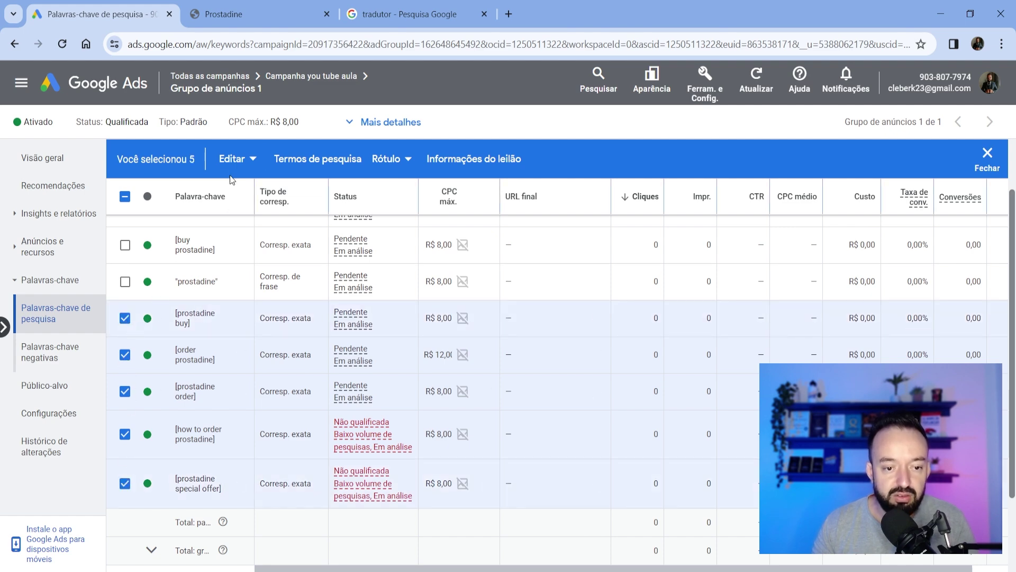
click(246, 160)
click(249, 414)
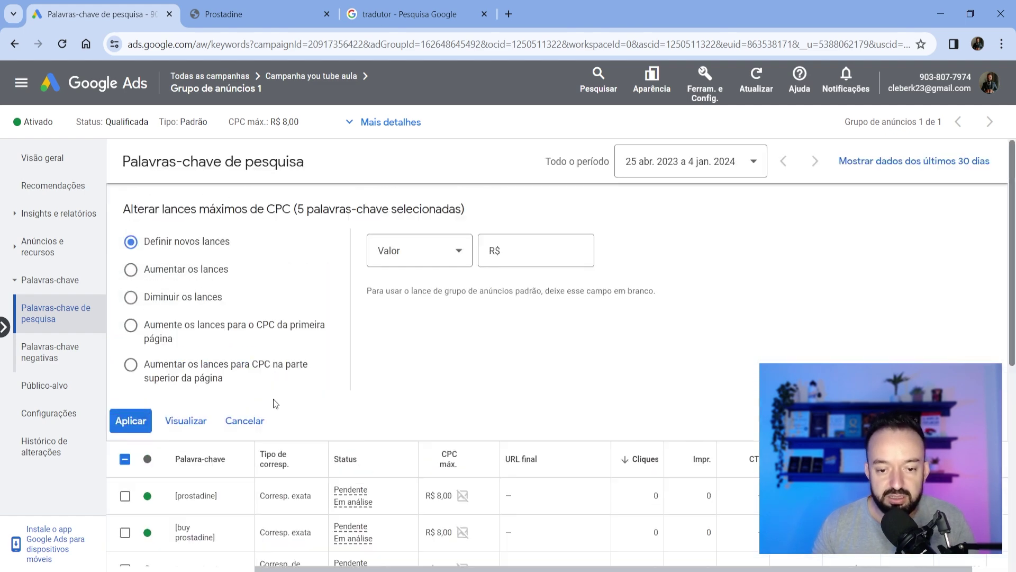
click(520, 245)
text(12)
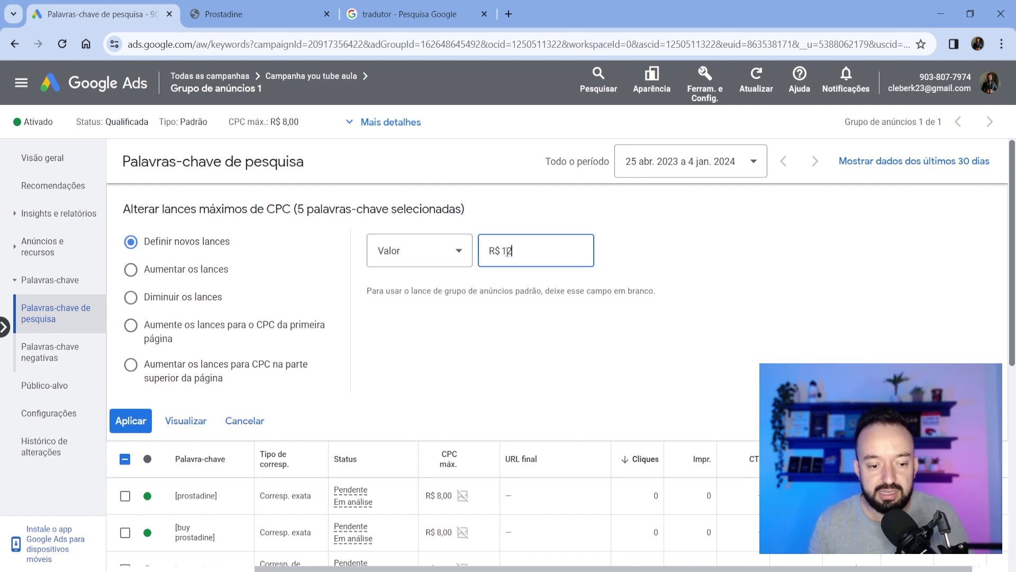
click(139, 420)
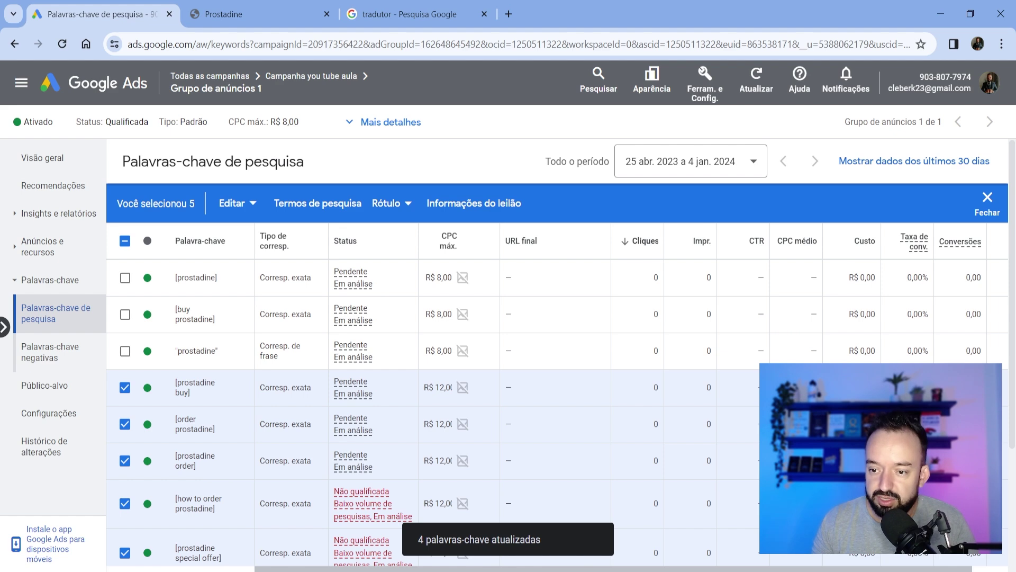
click(987, 204)
Review the maximum CPC bids across the whole list of search keywords
scroll(509, 361, down, 1)
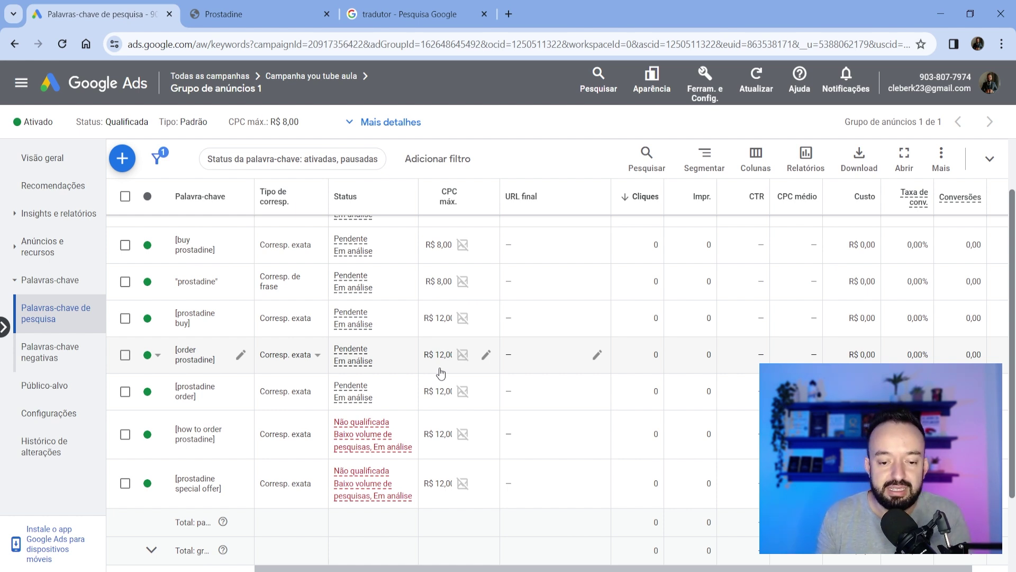
scroll(447, 394, up, 1)
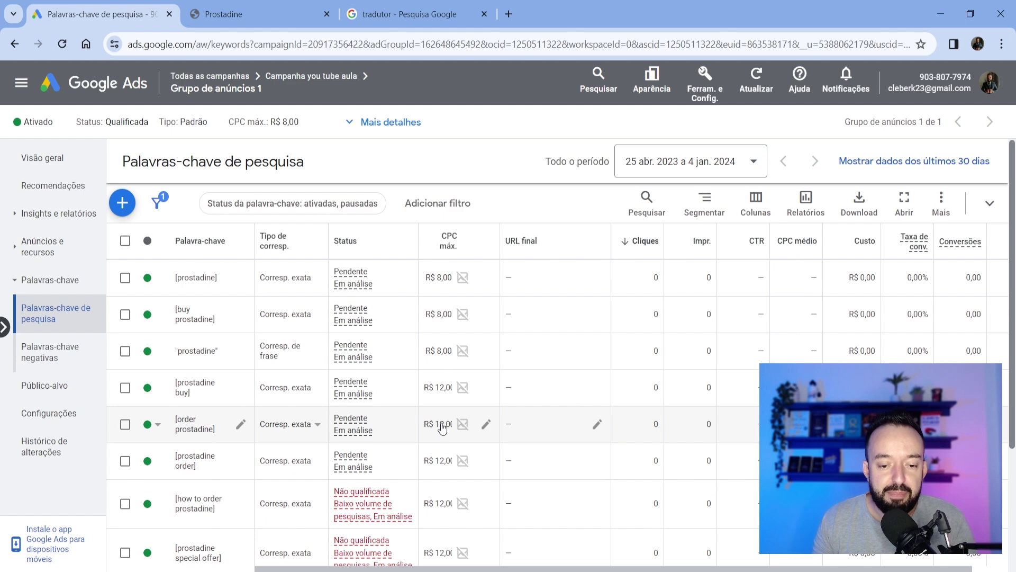
scroll(437, 392, down, 1)
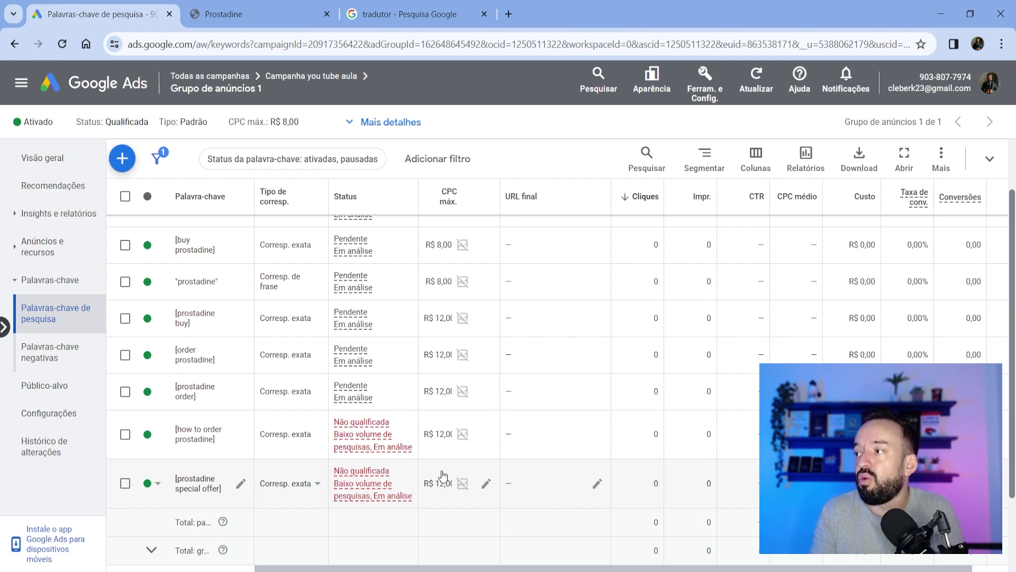
scroll(455, 464, up, 2)
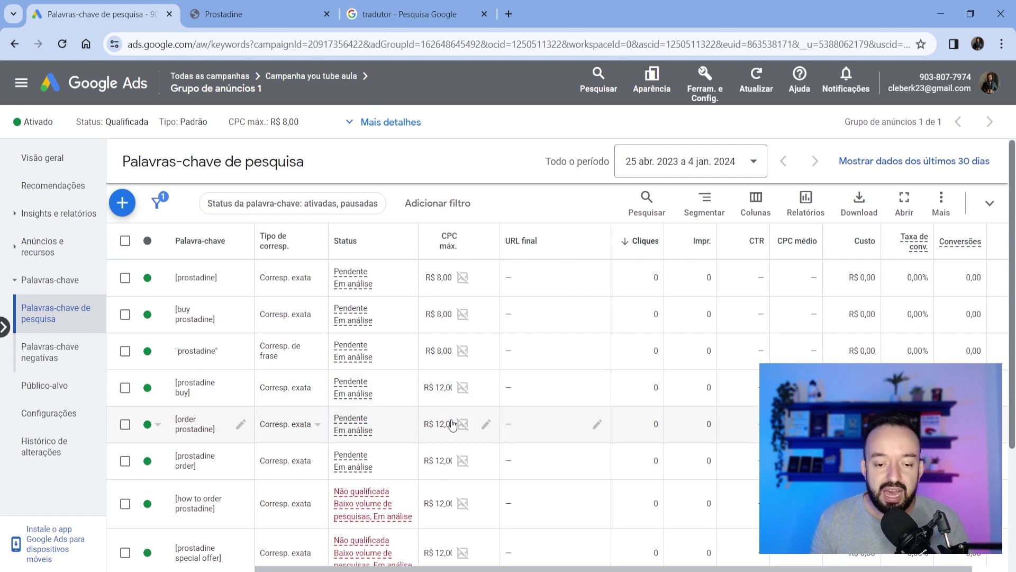
scroll(445, 406, down, 2)
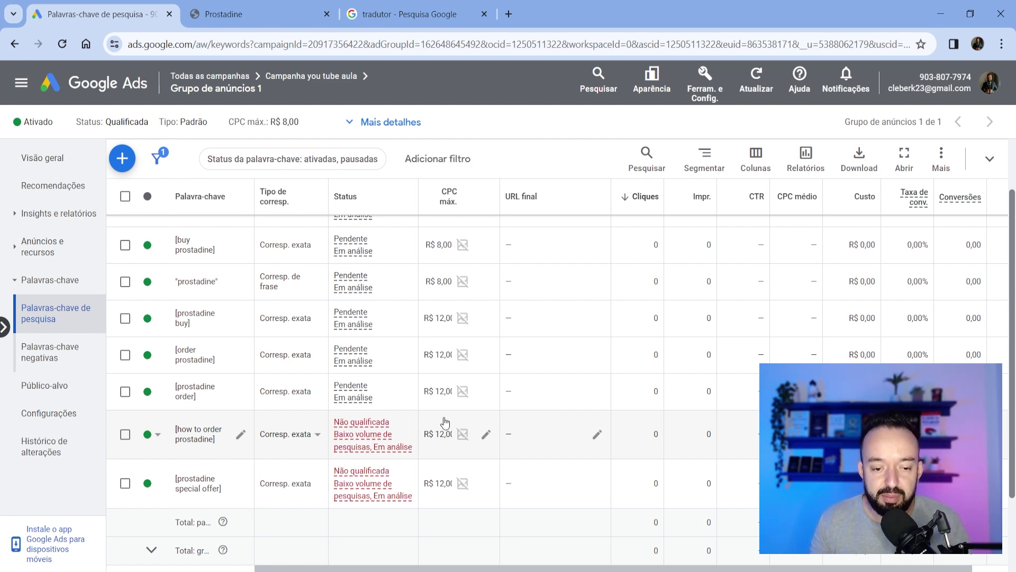
scroll(449, 434, up, 2)
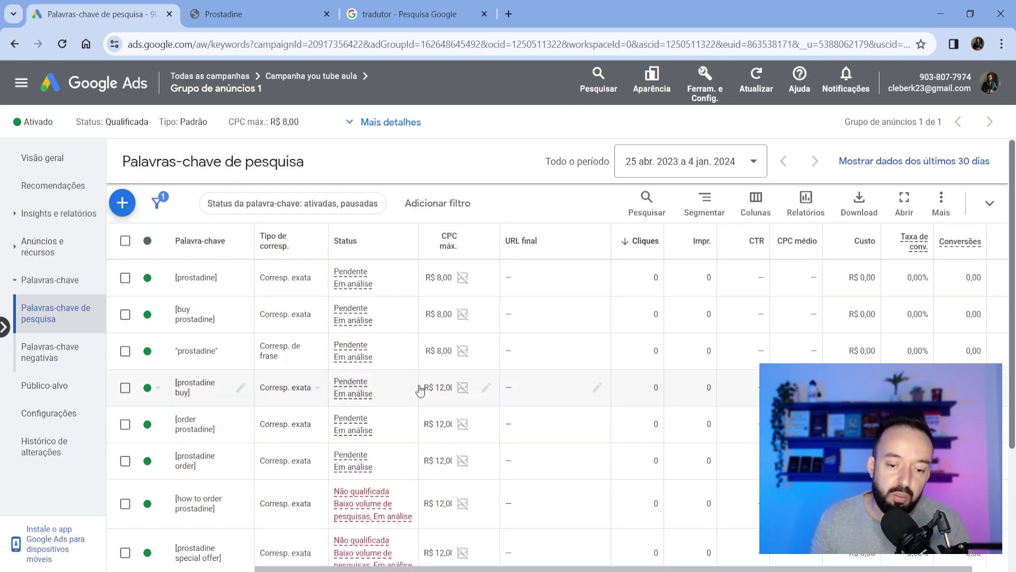